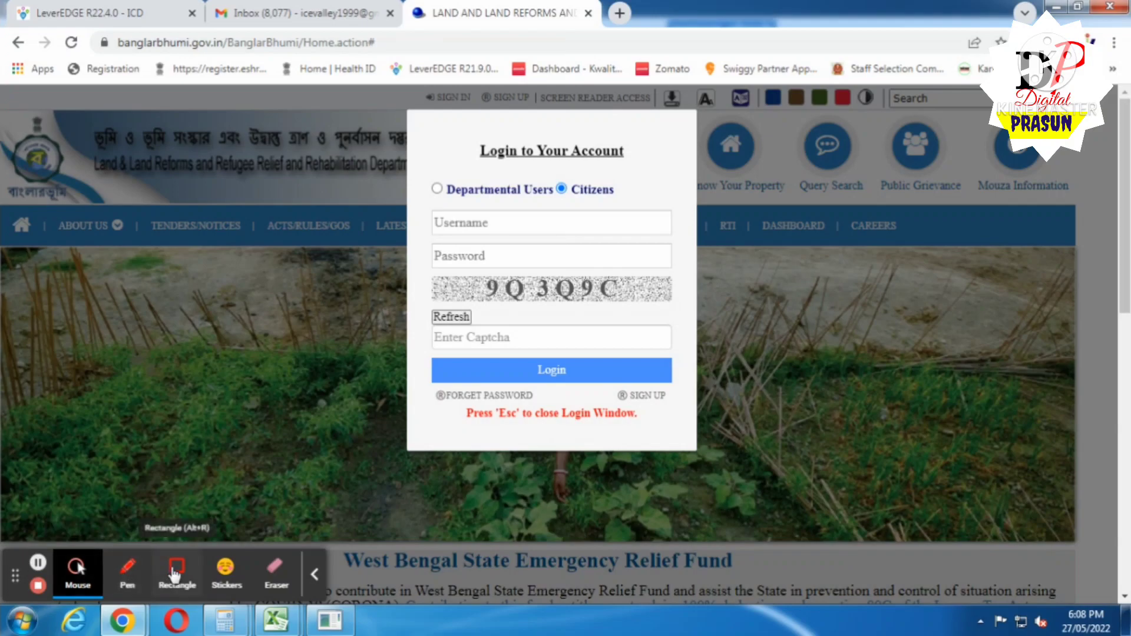
Open the empty Public Registration Form from the login window's SIGN UP link
click(177, 569)
mouse_move(611, 391)
mouse_down()
mouse_move(676, 395)
mouse_move(669, 417)
mouse_move(684, 419)
mouse_up()
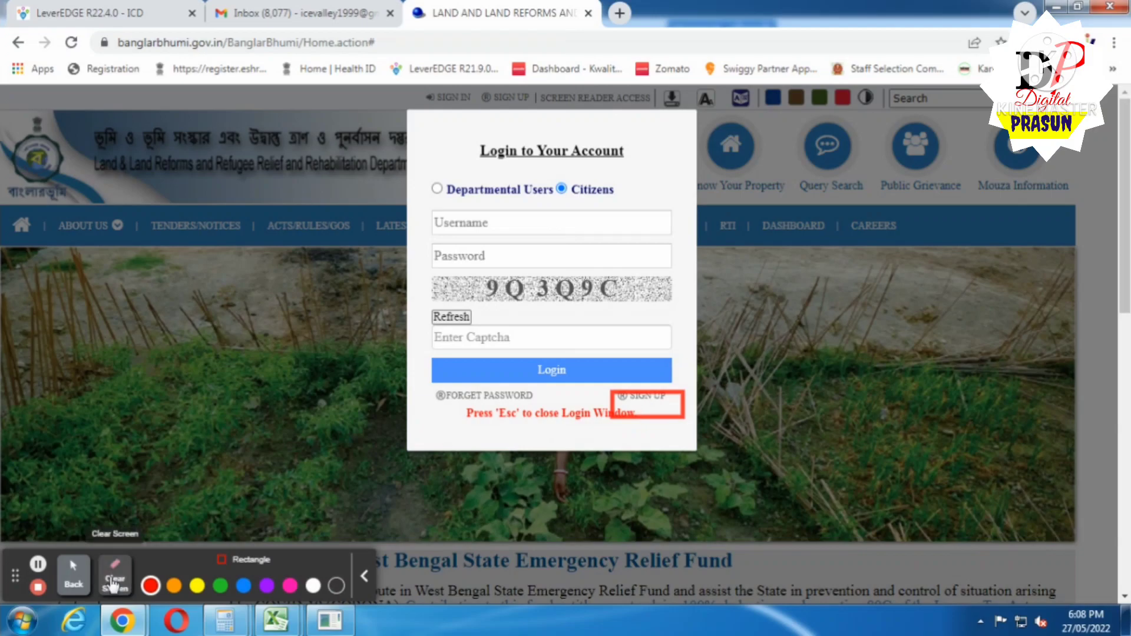
click(114, 586)
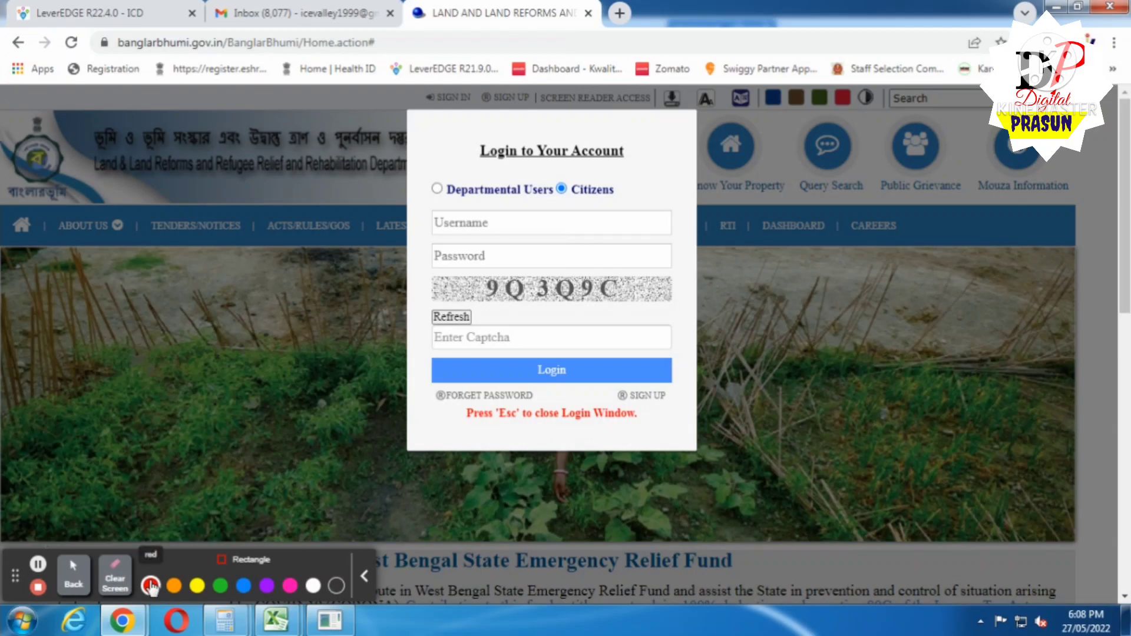
click(76, 583)
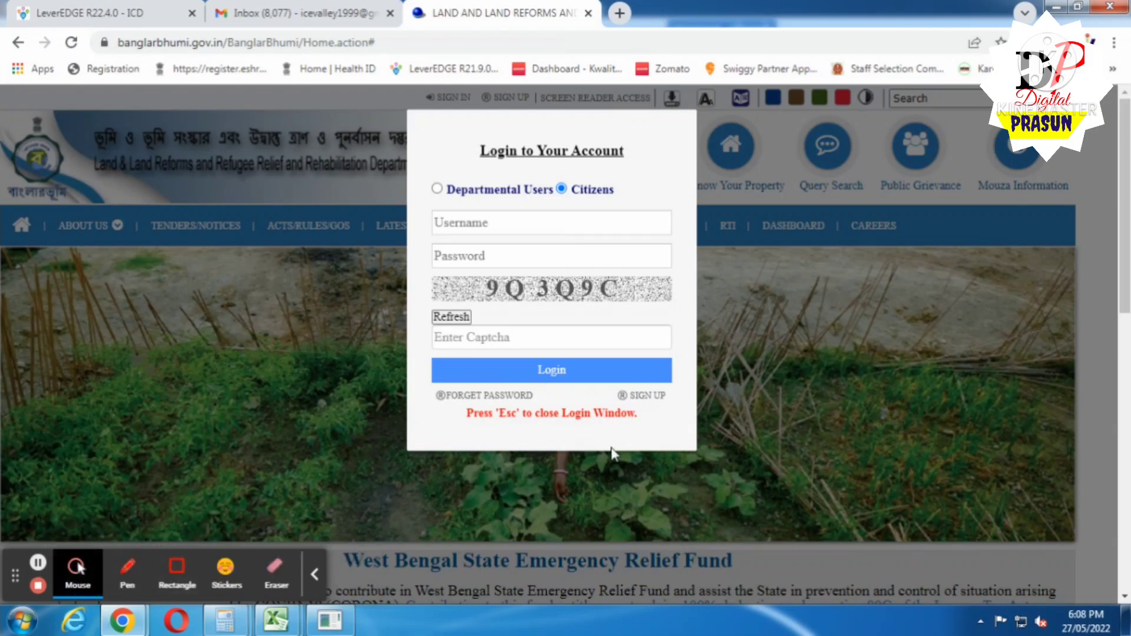
click(654, 396)
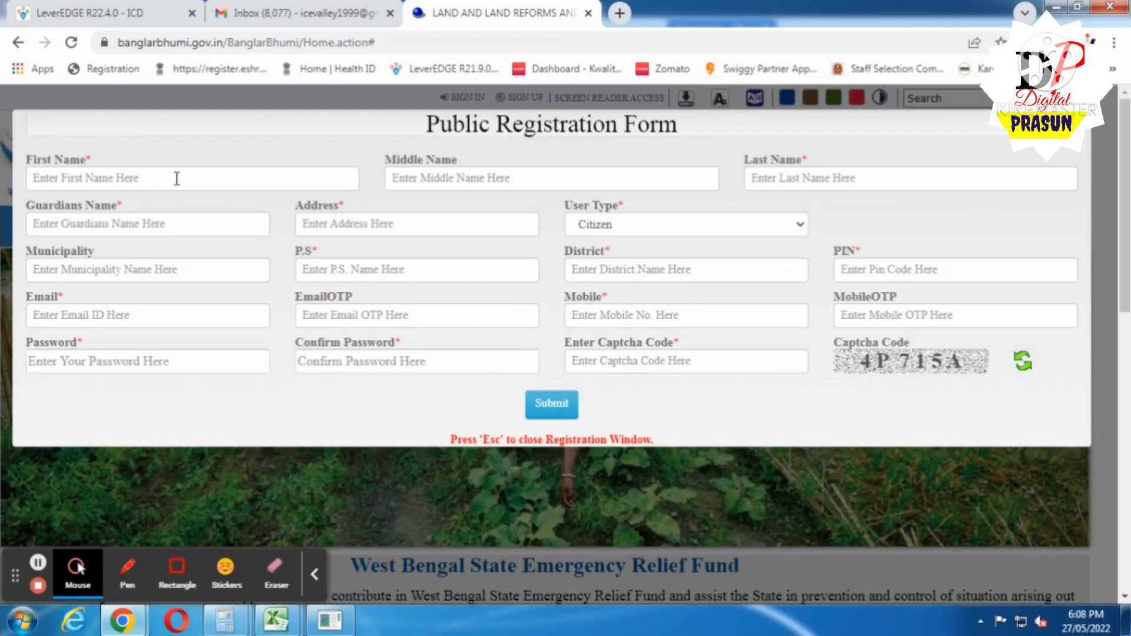
Enter the applicant's first name, last name, guardian's name and street address
click(180, 178)
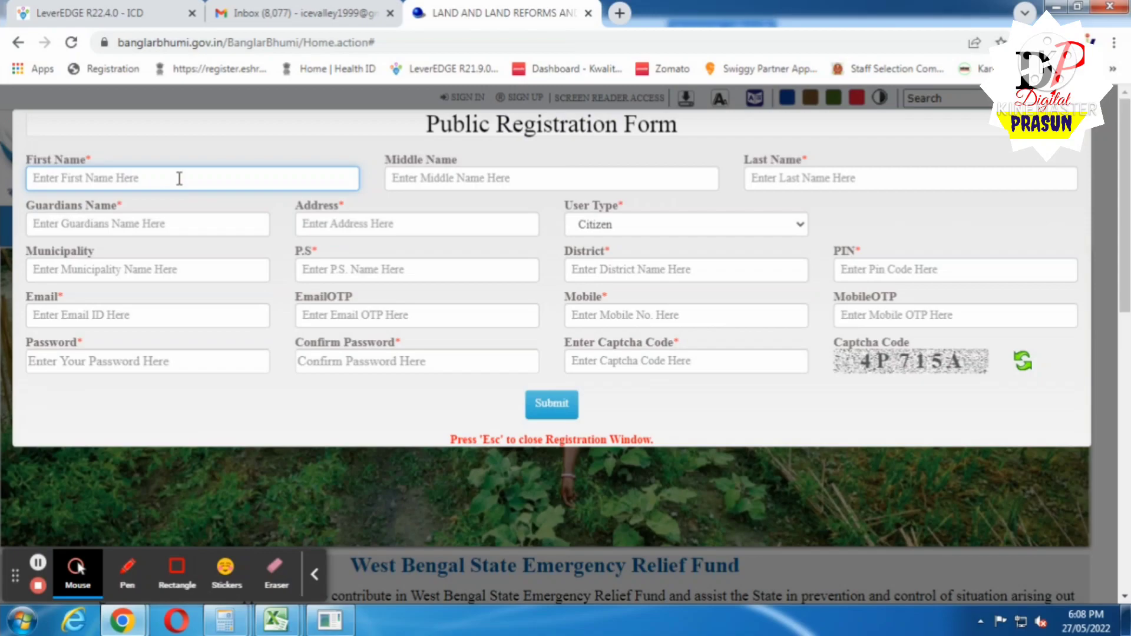
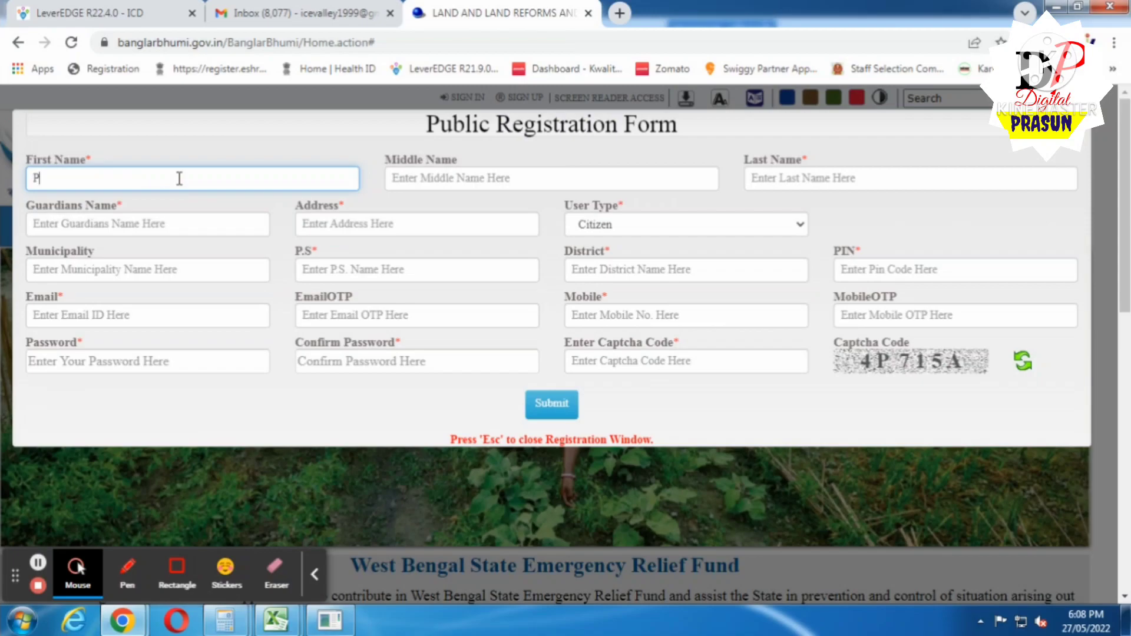
click(847, 180)
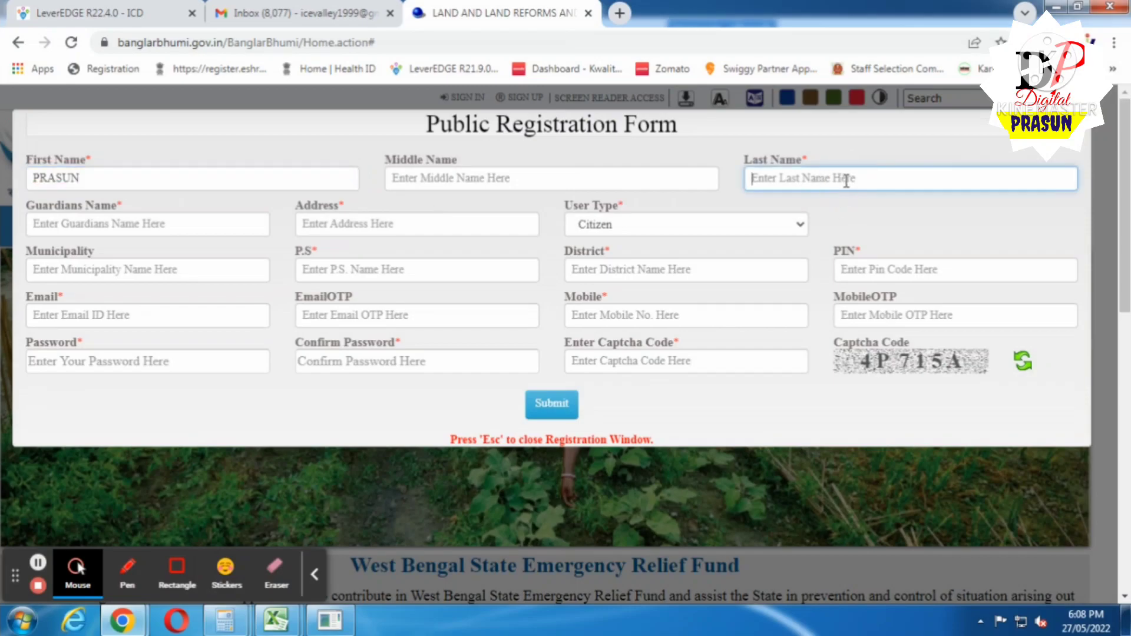
click(205, 222)
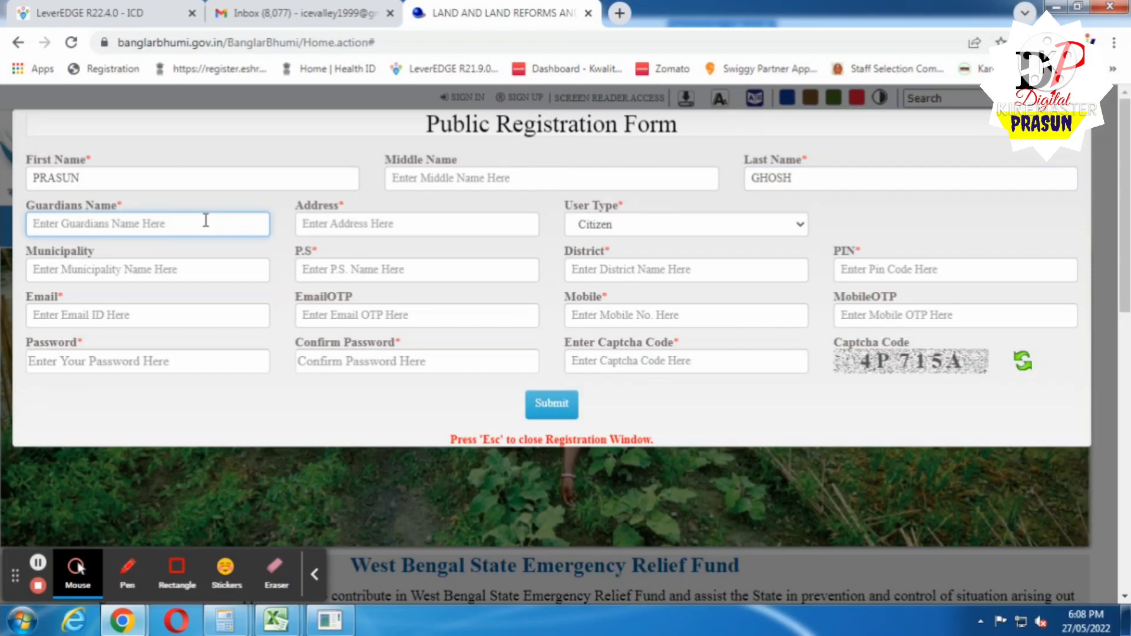
text(P)
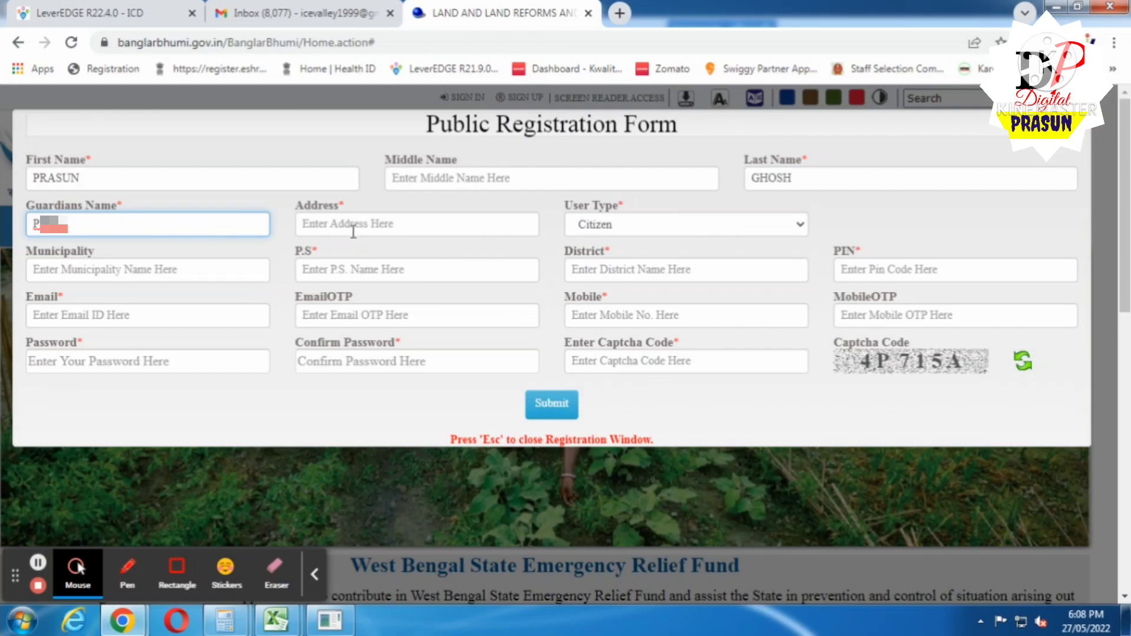
text(KUMAR)
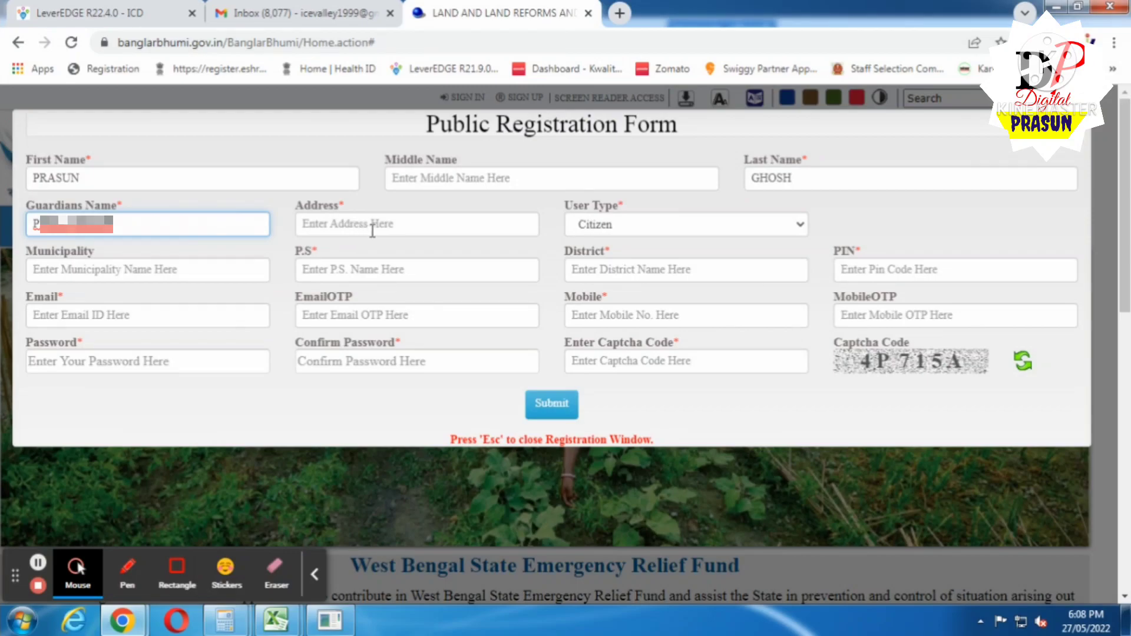
click(373, 230)
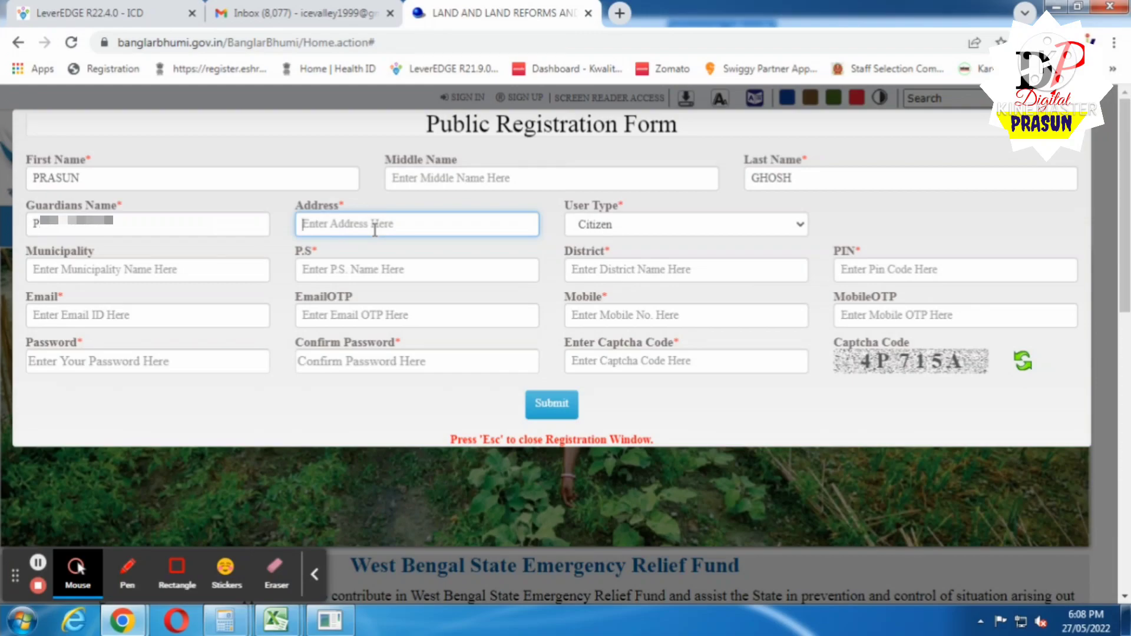
text(JYANGRA G)
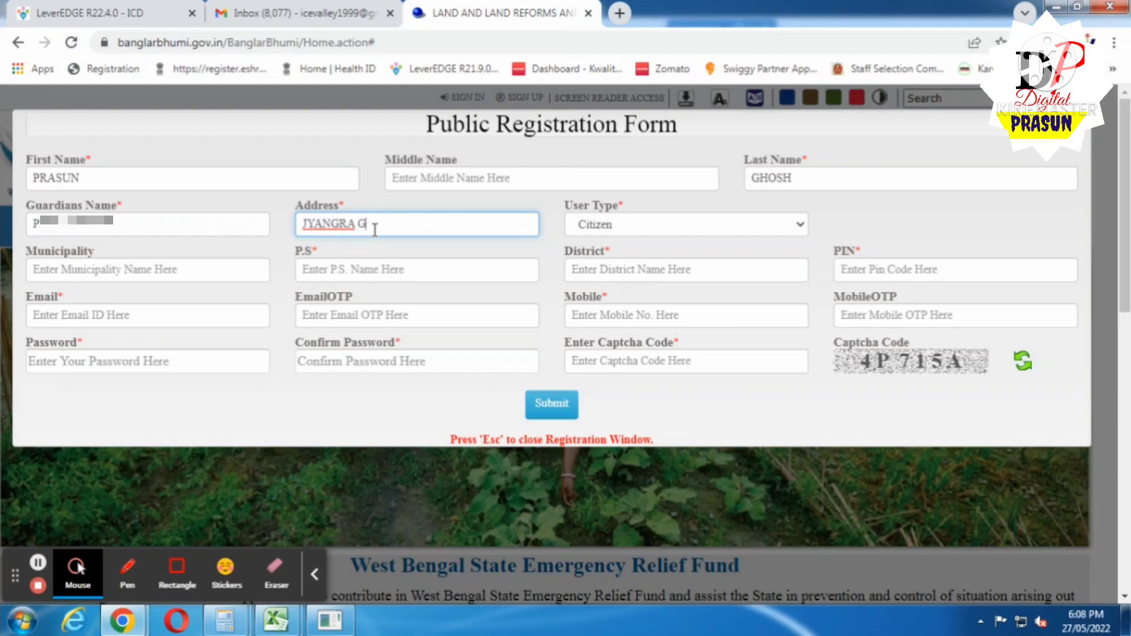
text(HOSHPARA)
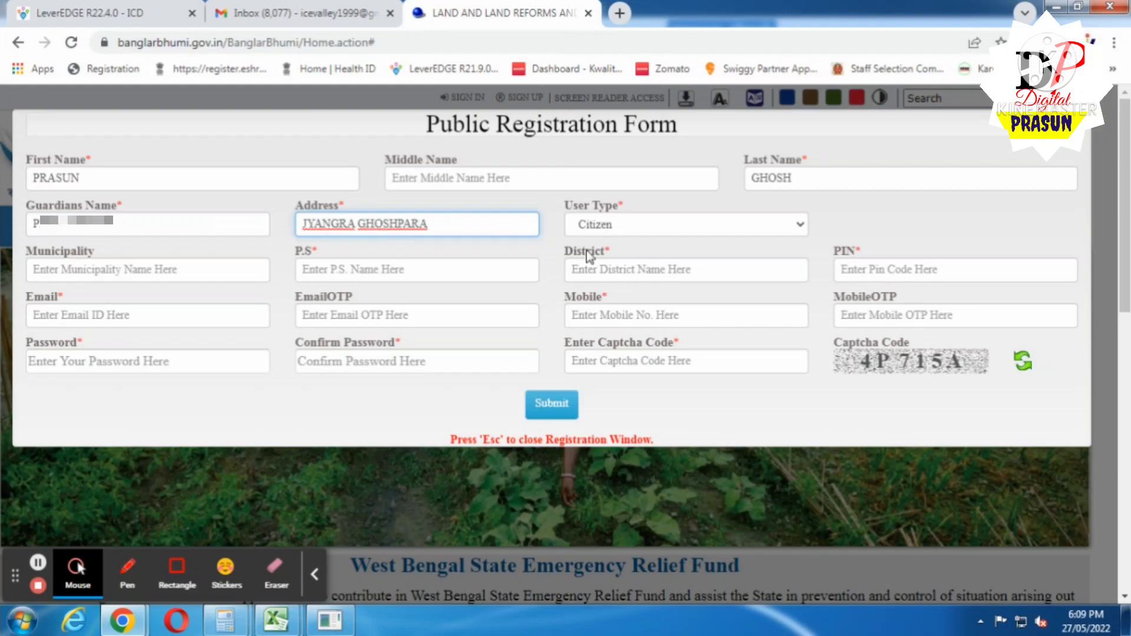
Keep Citizen as the User Type and recheck the address field
click(727, 228)
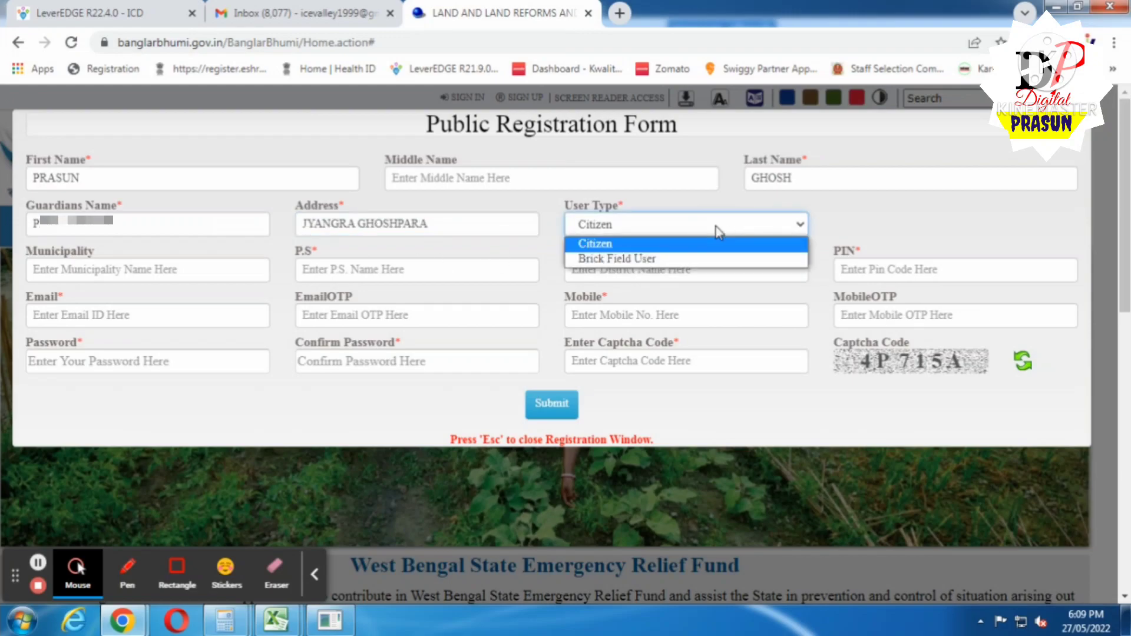
click(645, 246)
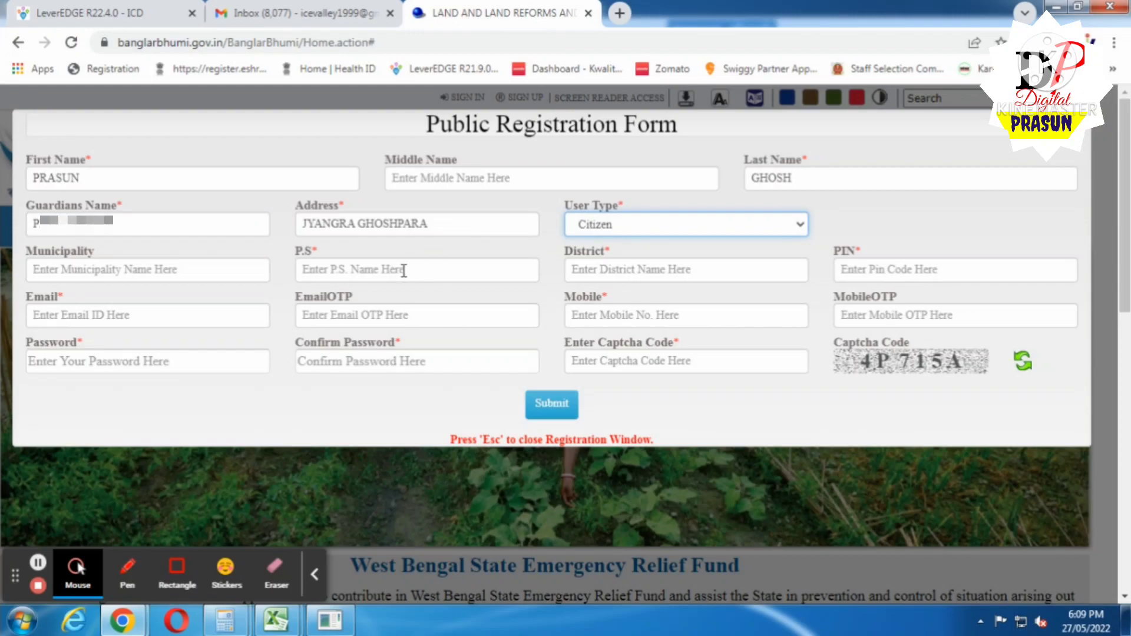
click(464, 222)
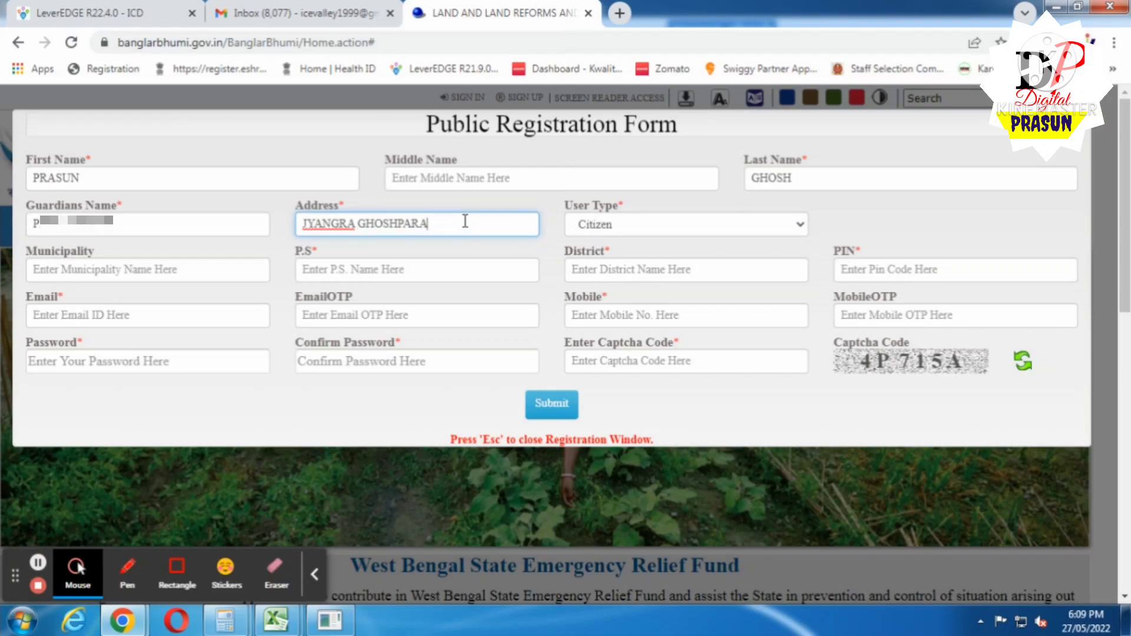
Fill in the municipality, police station, district NORTH 24 PARGANAS and PIN code
click(179, 268)
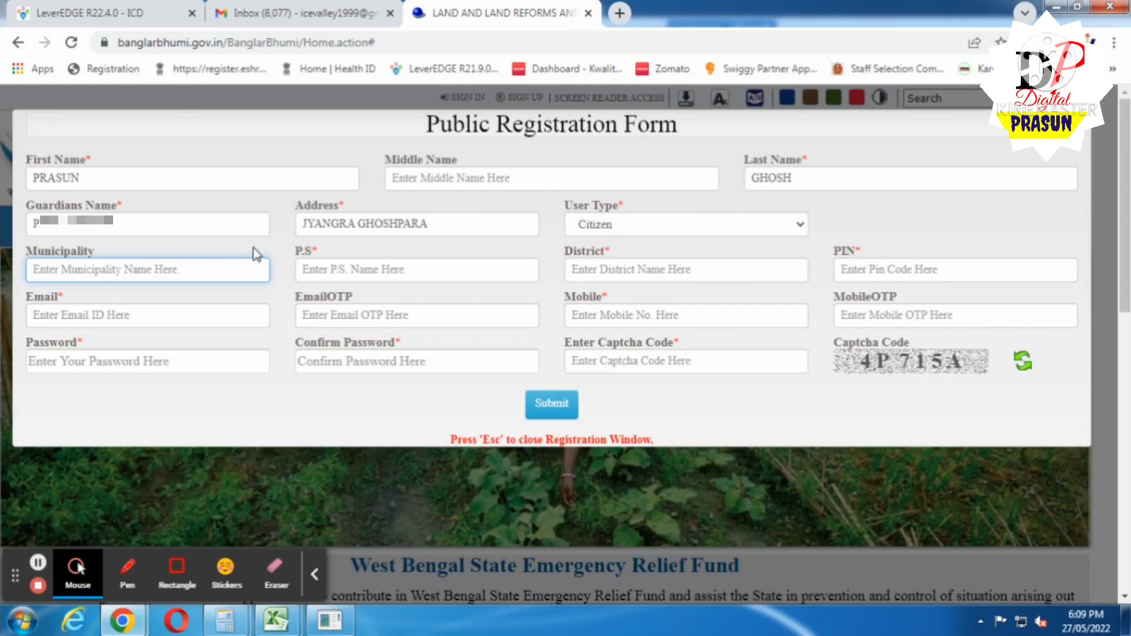
text(B)
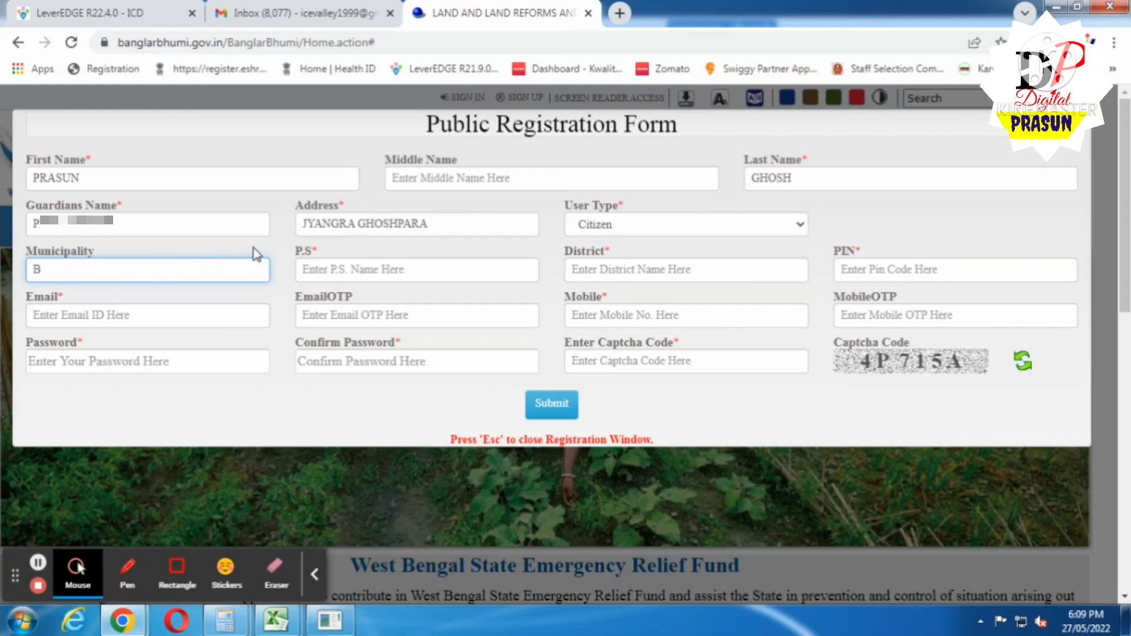
text(IDHAN)
key(BackSpace)
key(BackSpace)
key(BackSpace)
key(BackSpace)
key(BackSpace)
text(MC)
click(408, 269)
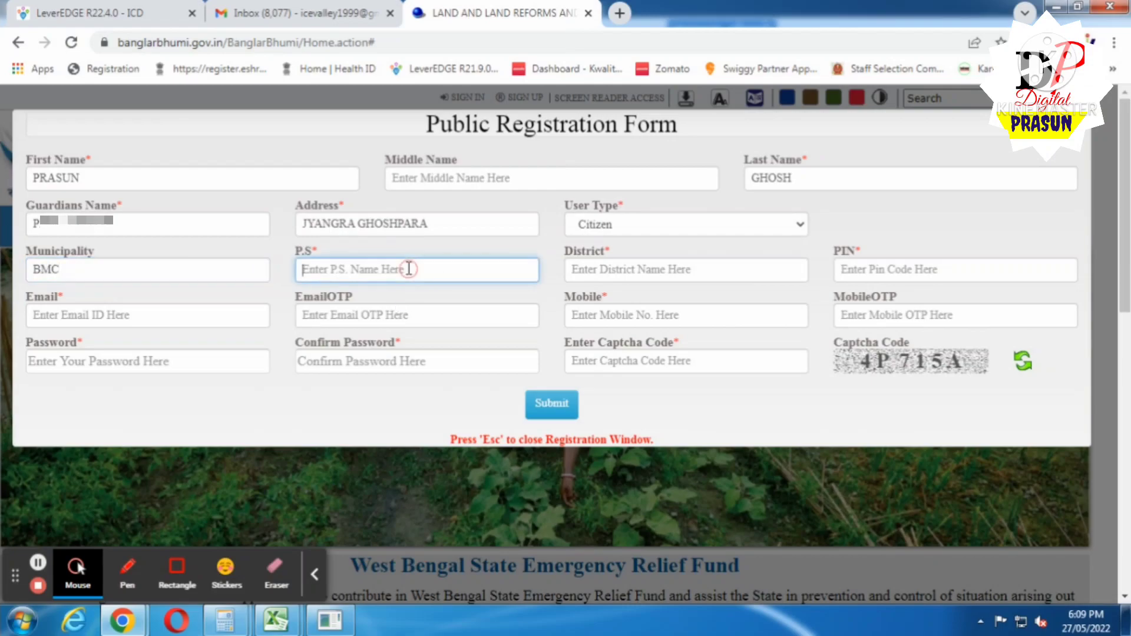
text(BA)
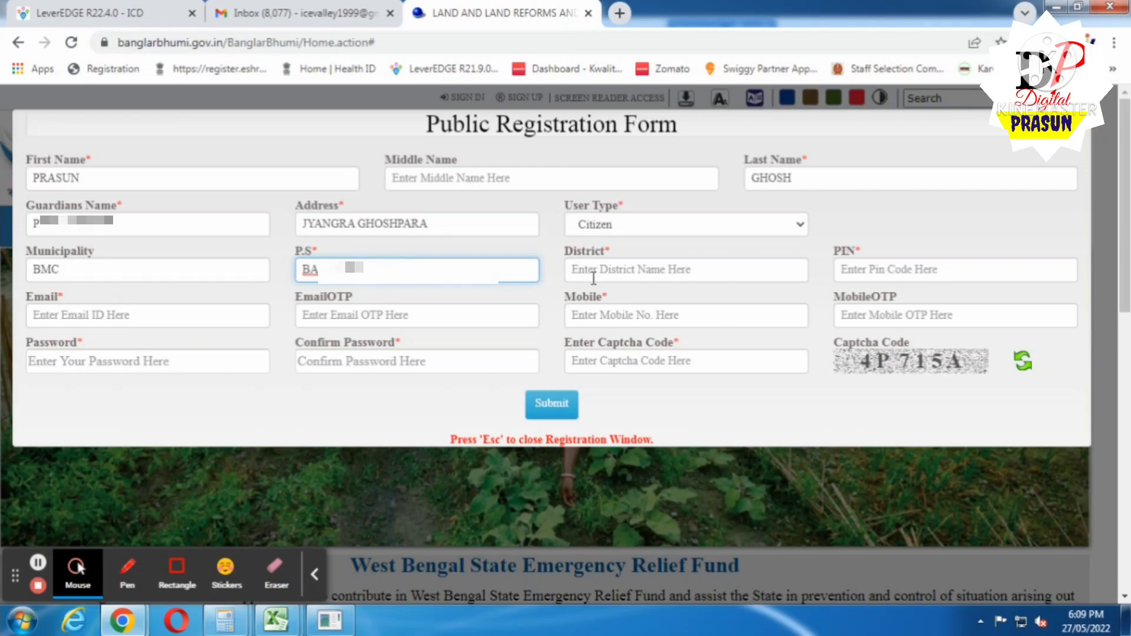
click(670, 269)
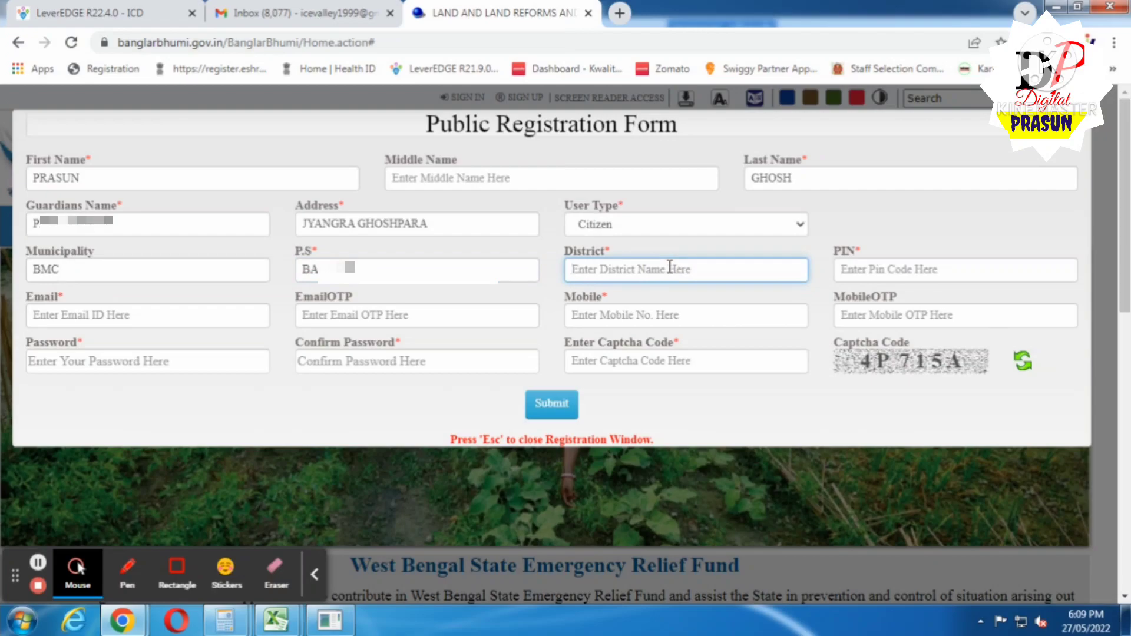
text(NORTH 24 PARGANAS)
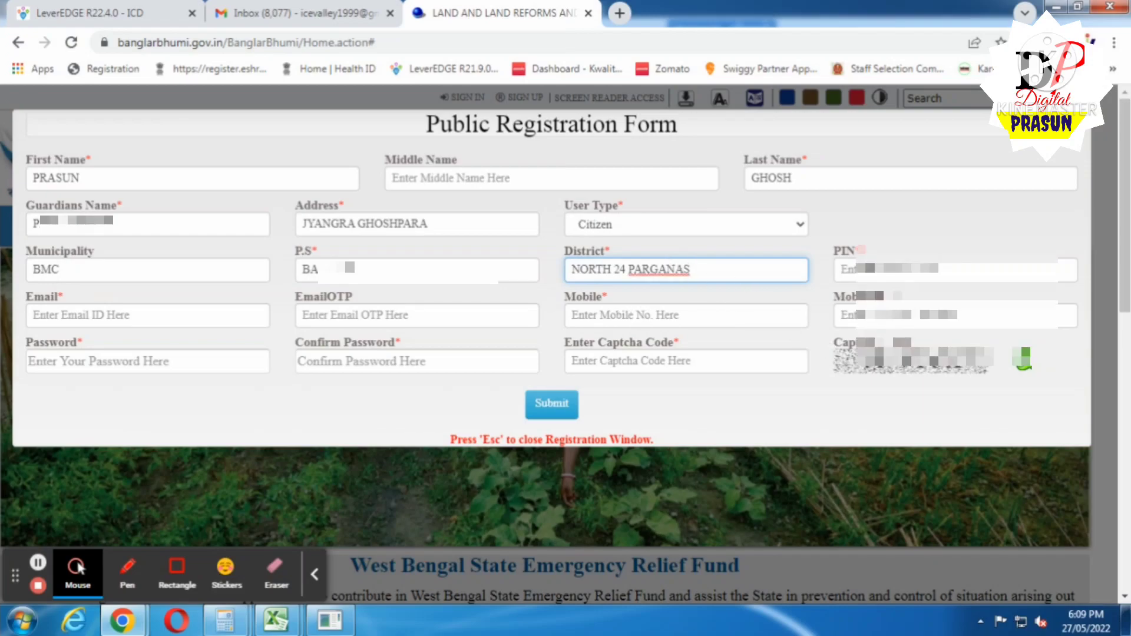
click(871, 268)
text(700)
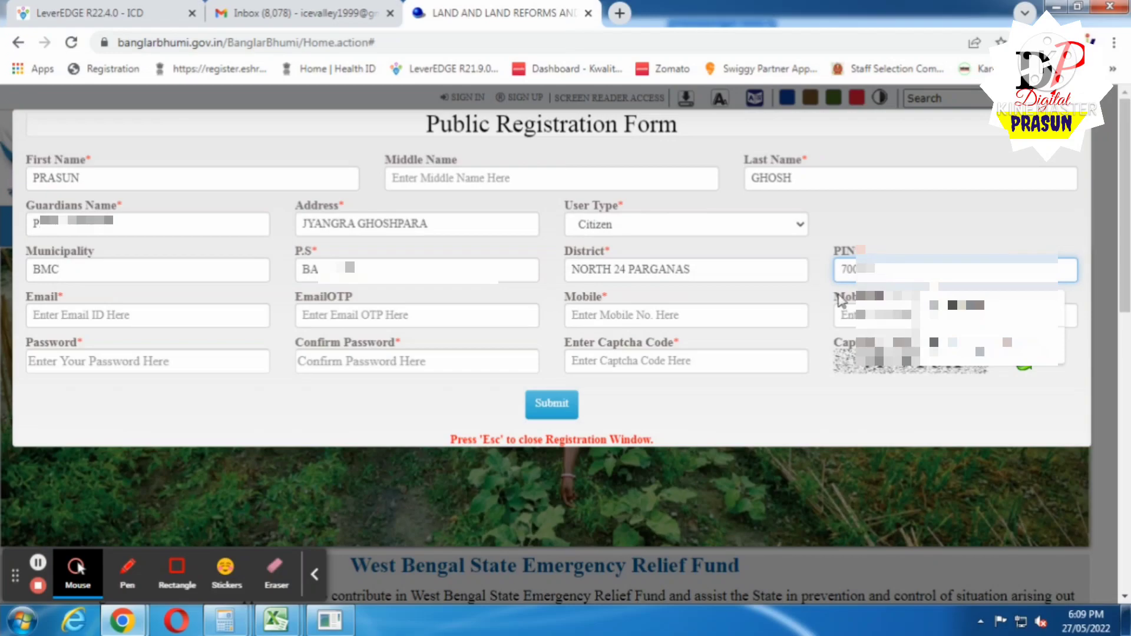
click(821, 285)
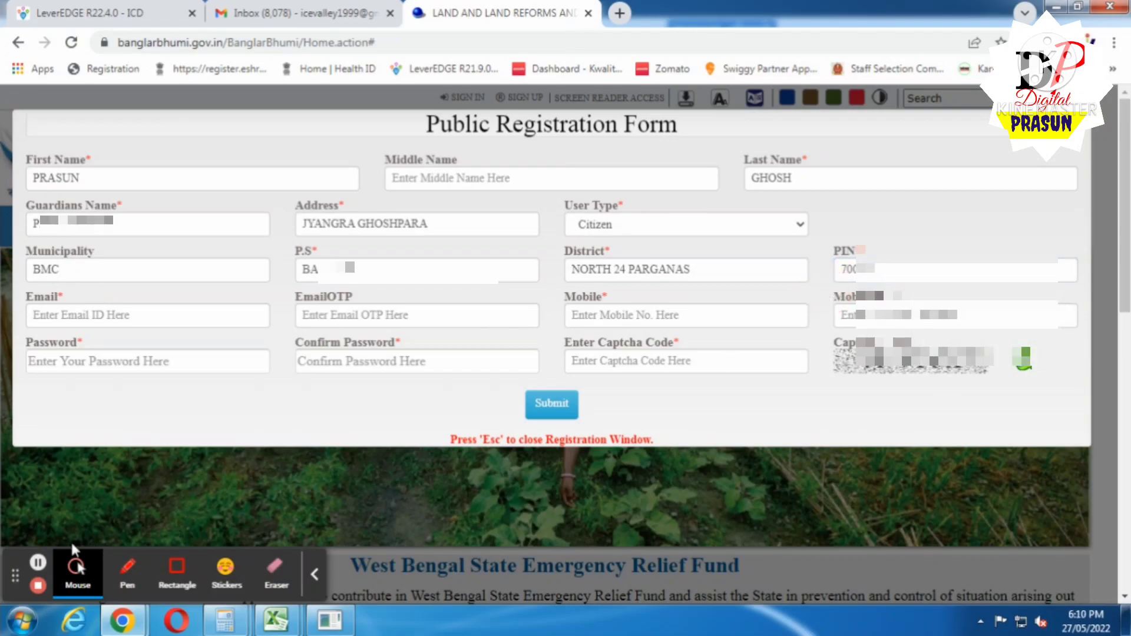
Enter the applicant's e-mail address and dismiss the 8-character password warning
click(177, 316)
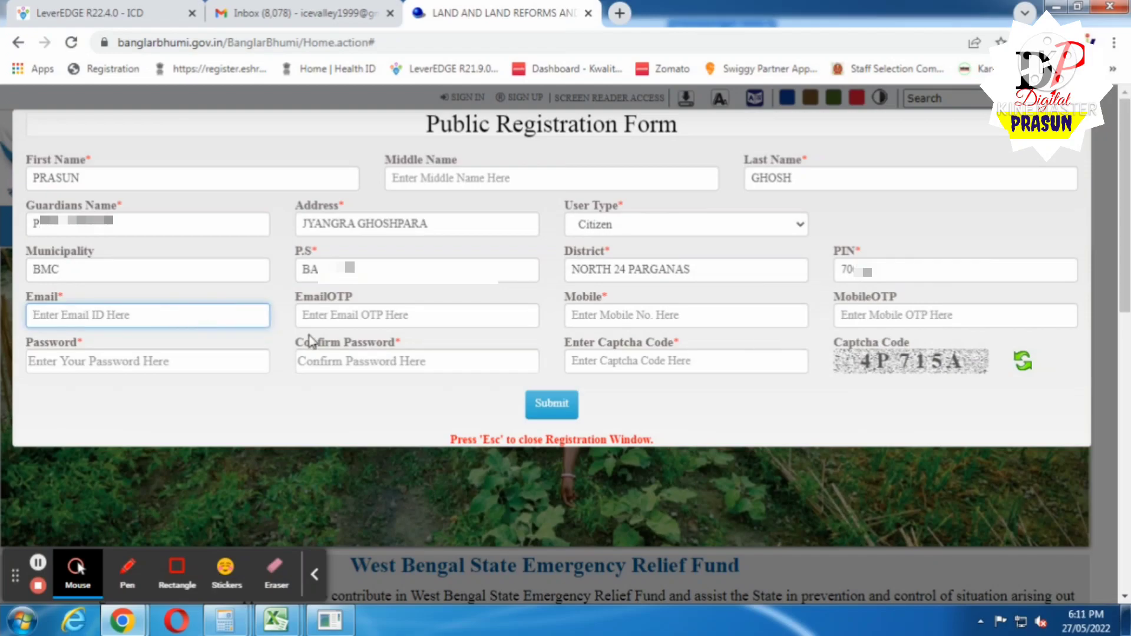
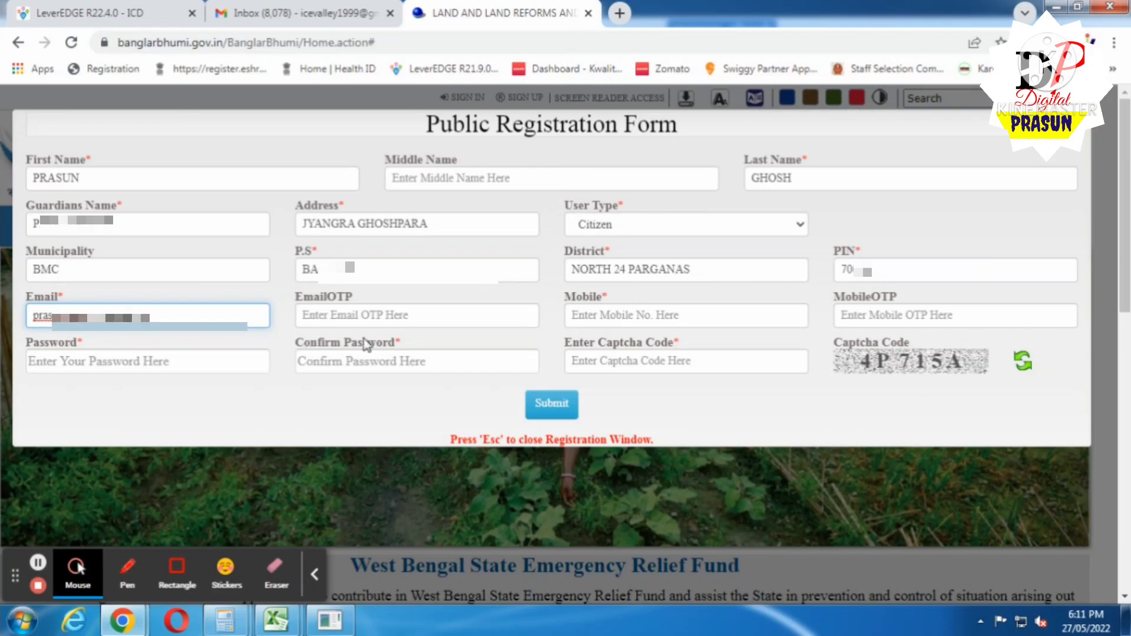
click(238, 361)
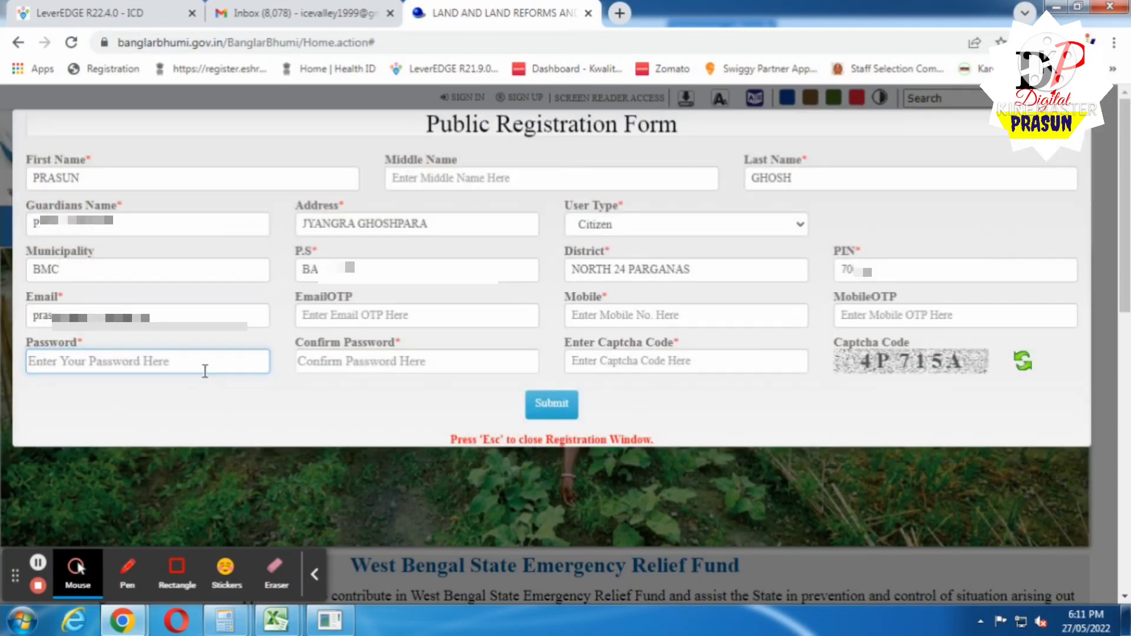
click(660, 318)
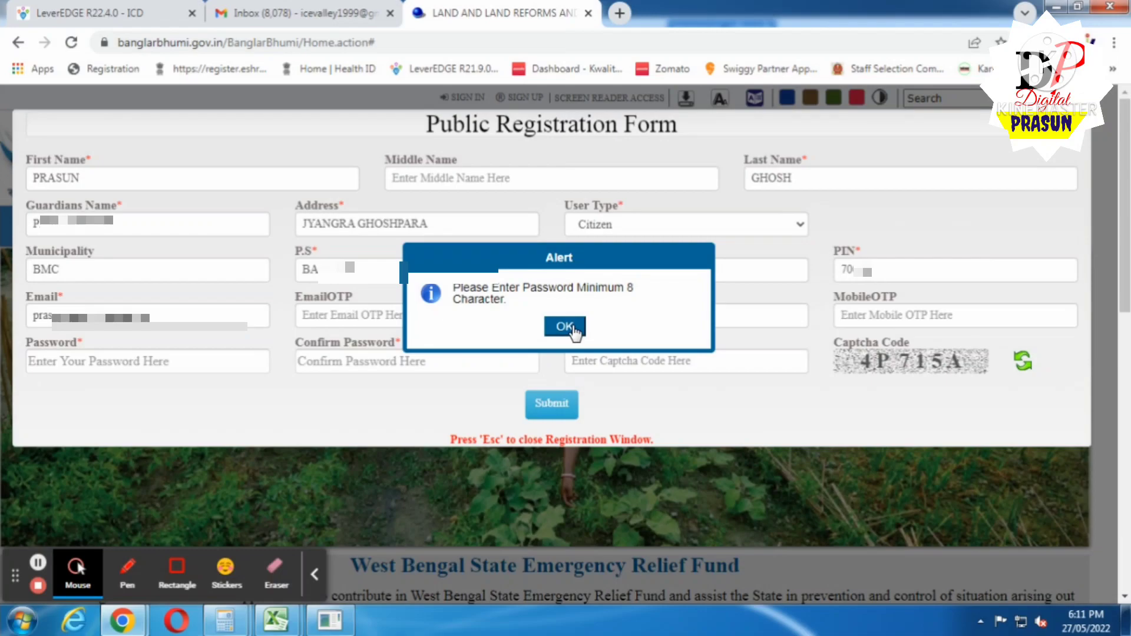
click(572, 328)
Fill in the applicant's mobile number and type an account password
click(657, 317)
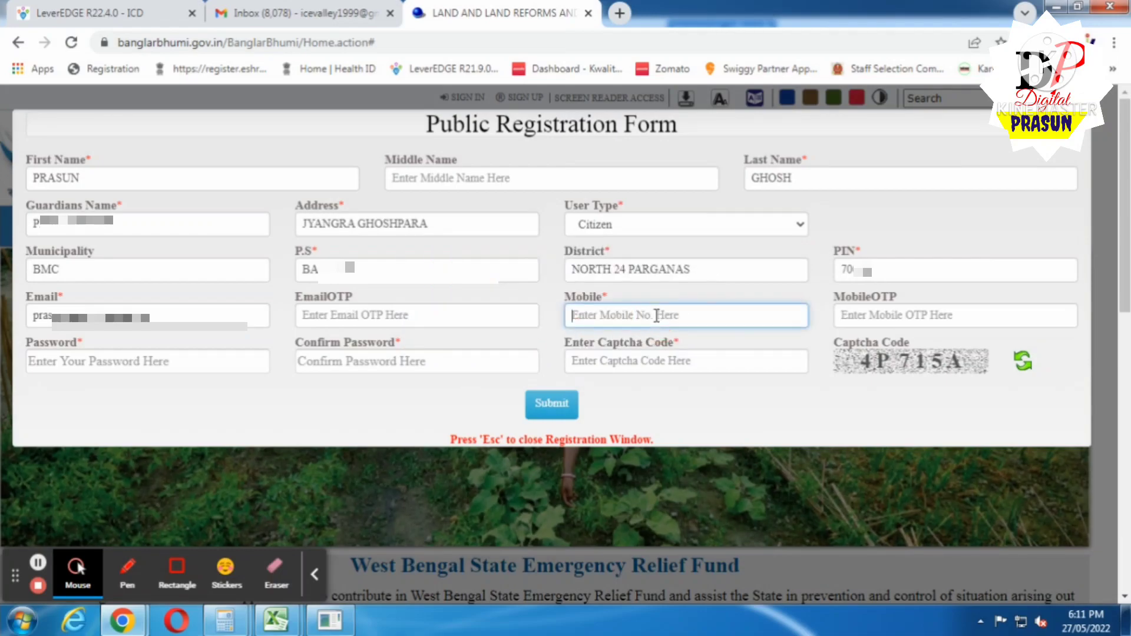
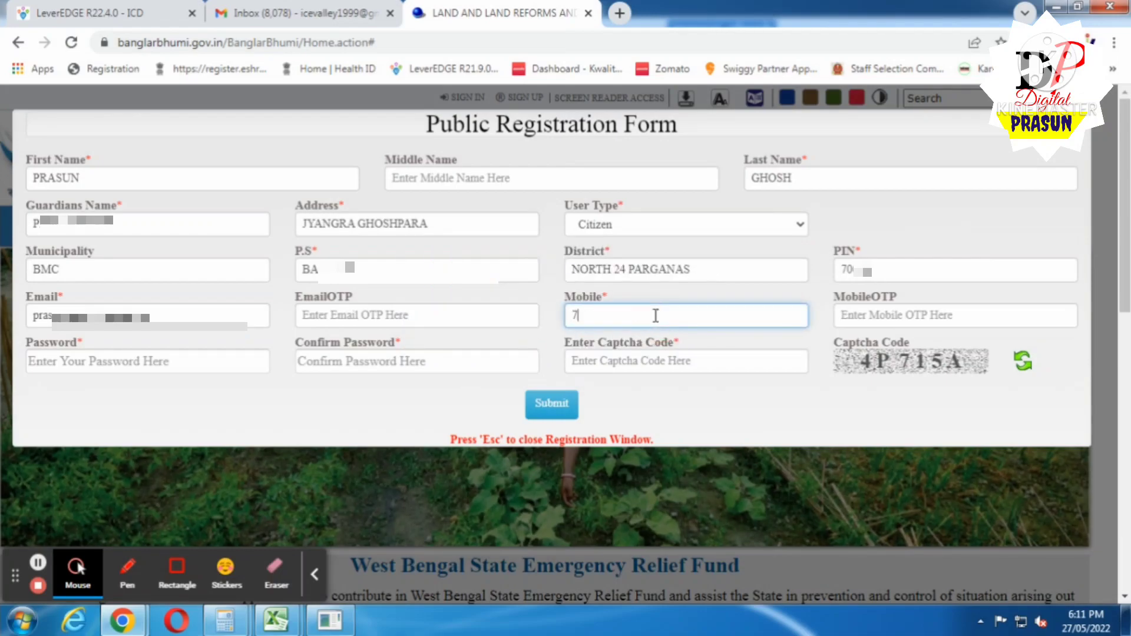
click(686, 361)
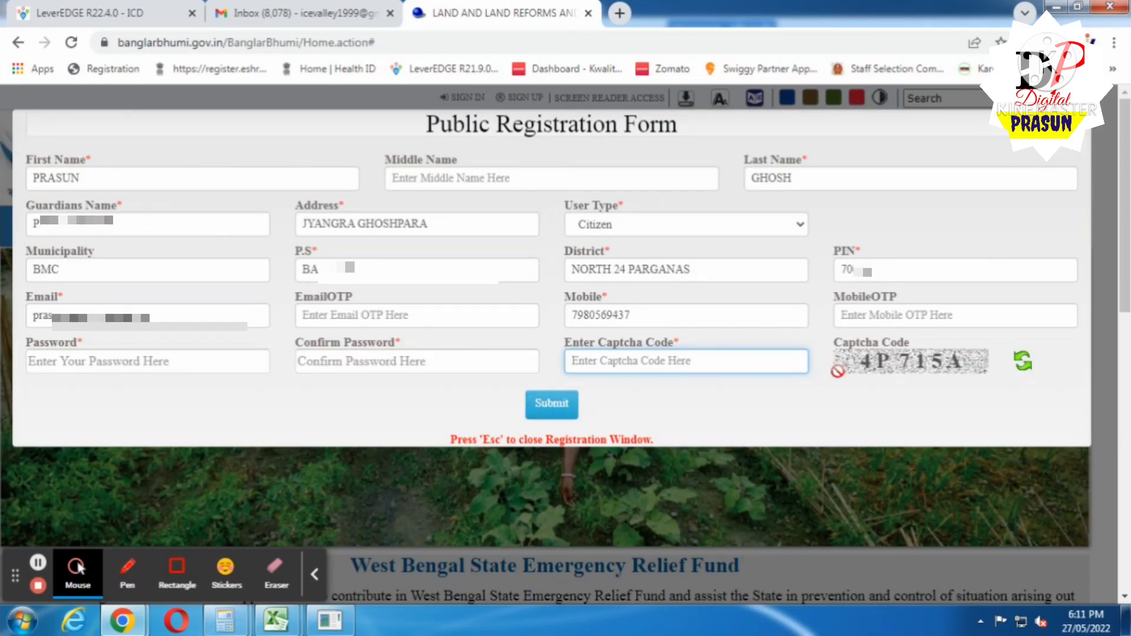
click(197, 363)
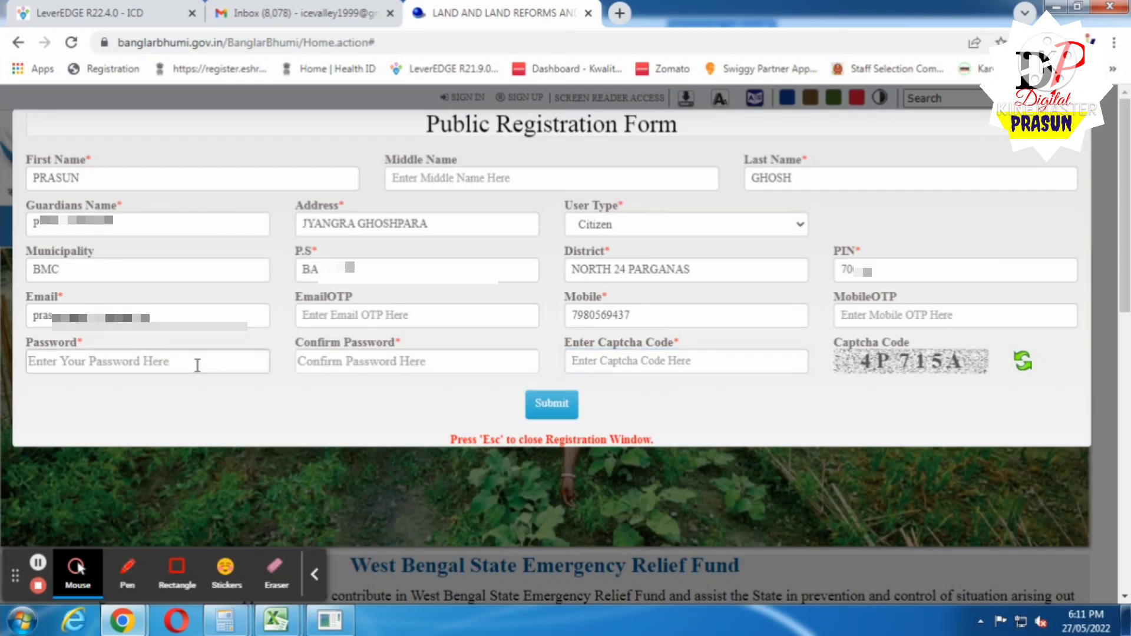
text(****)
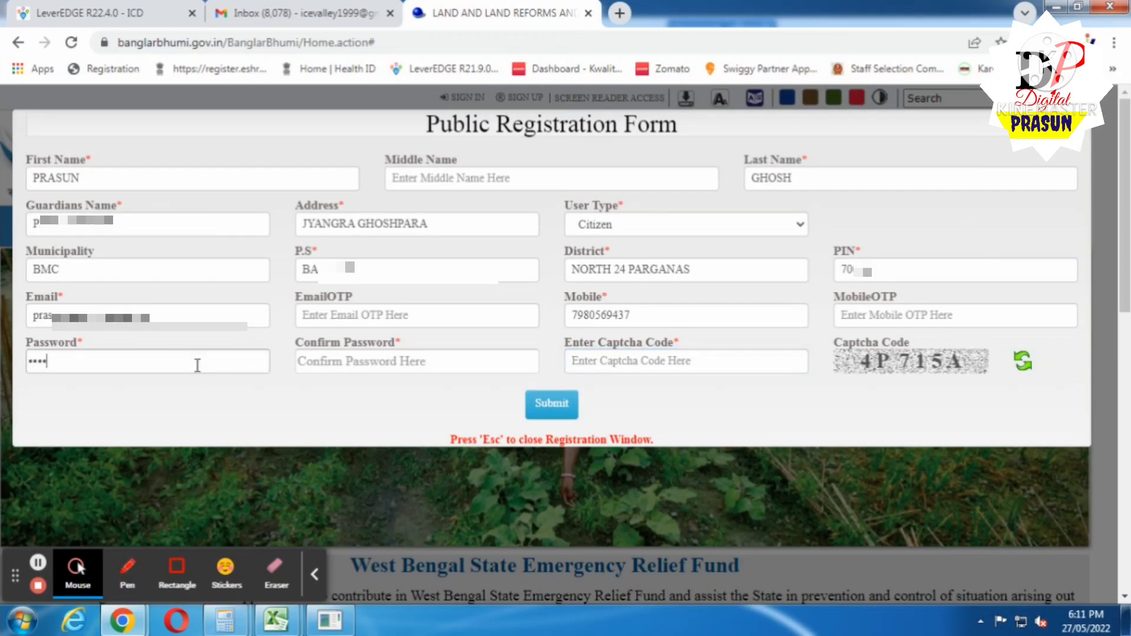
text(******)
Dismiss the password rules warning and re-enter the password and its confirmation
click(392, 364)
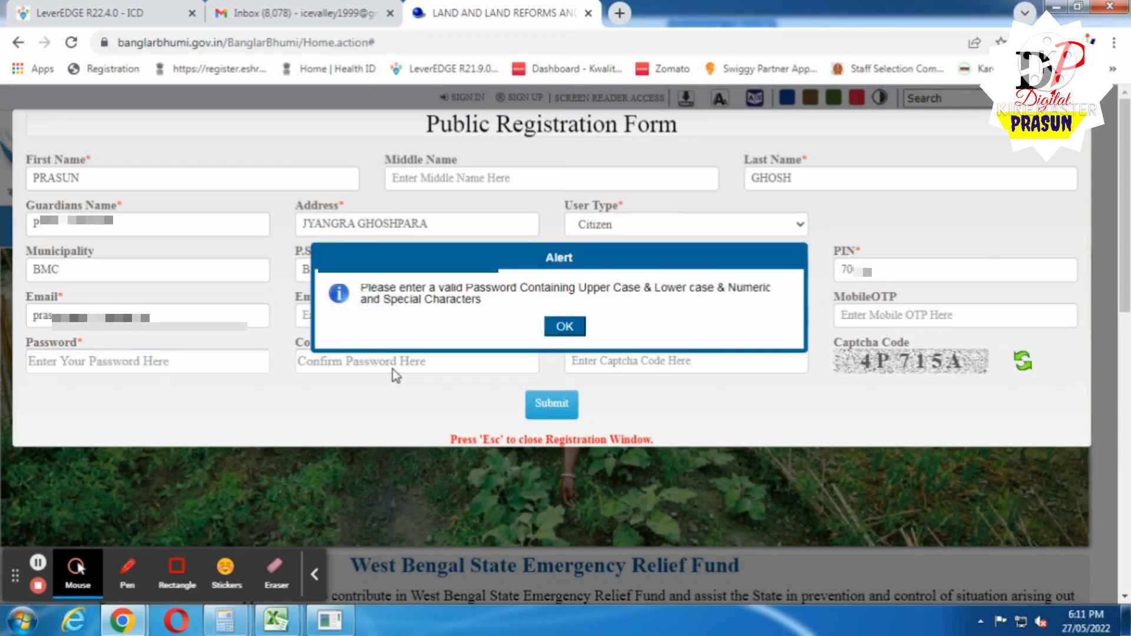
click(576, 325)
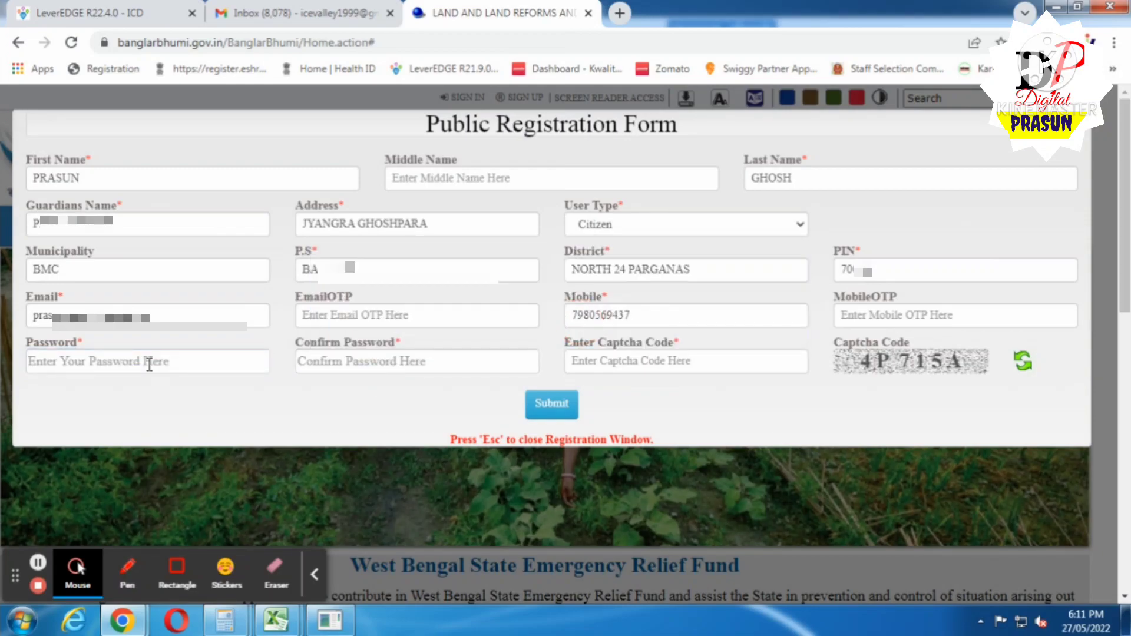
click(134, 362)
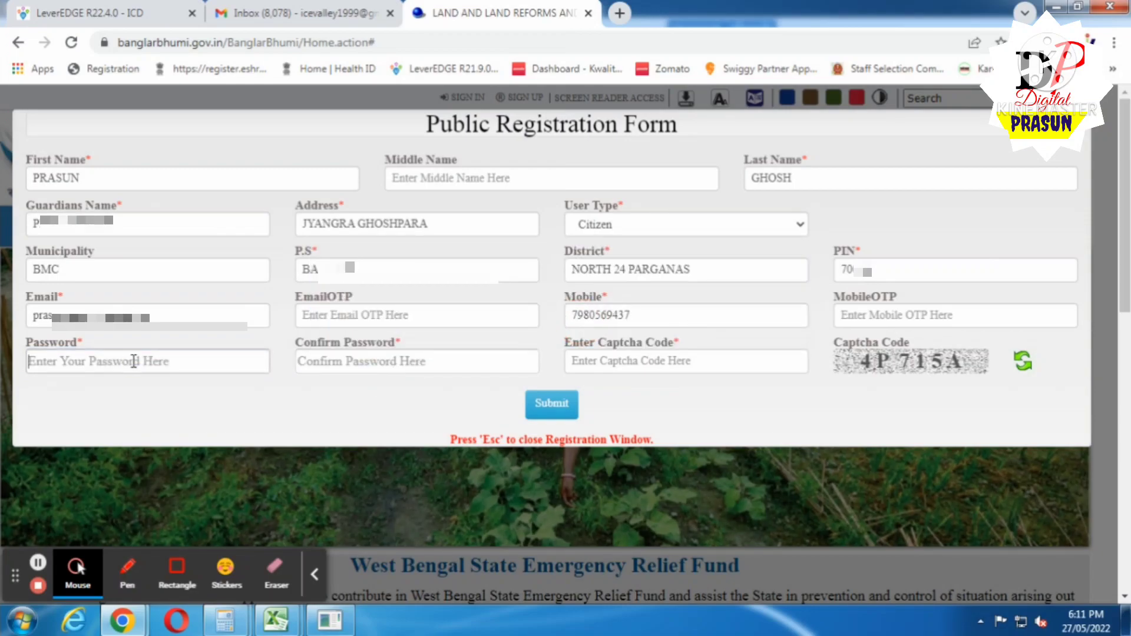
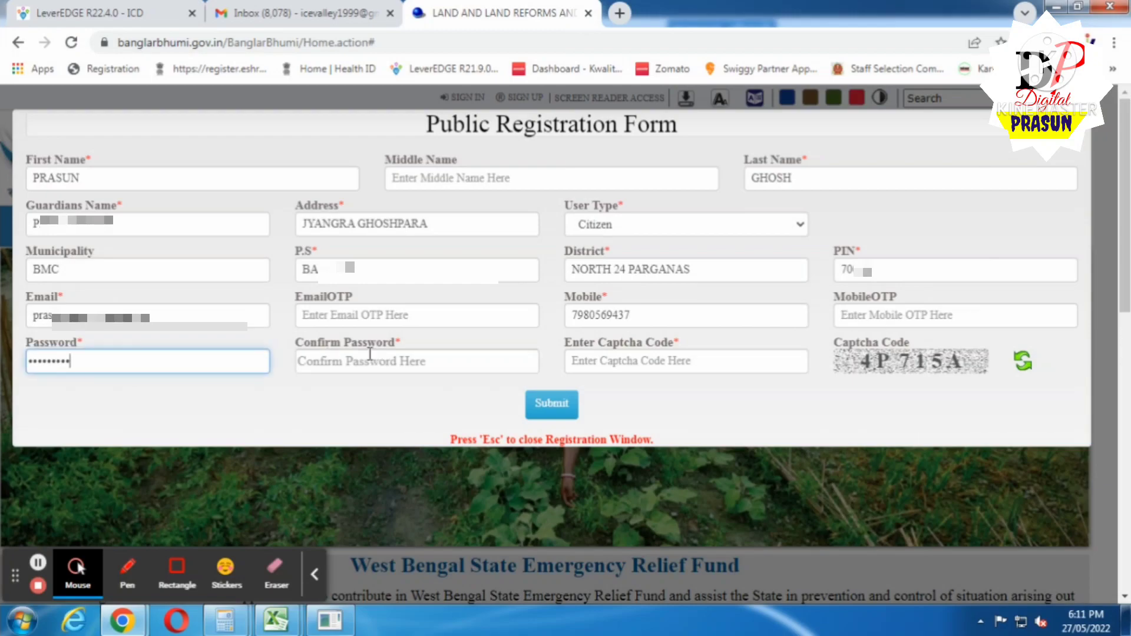
click(377, 360)
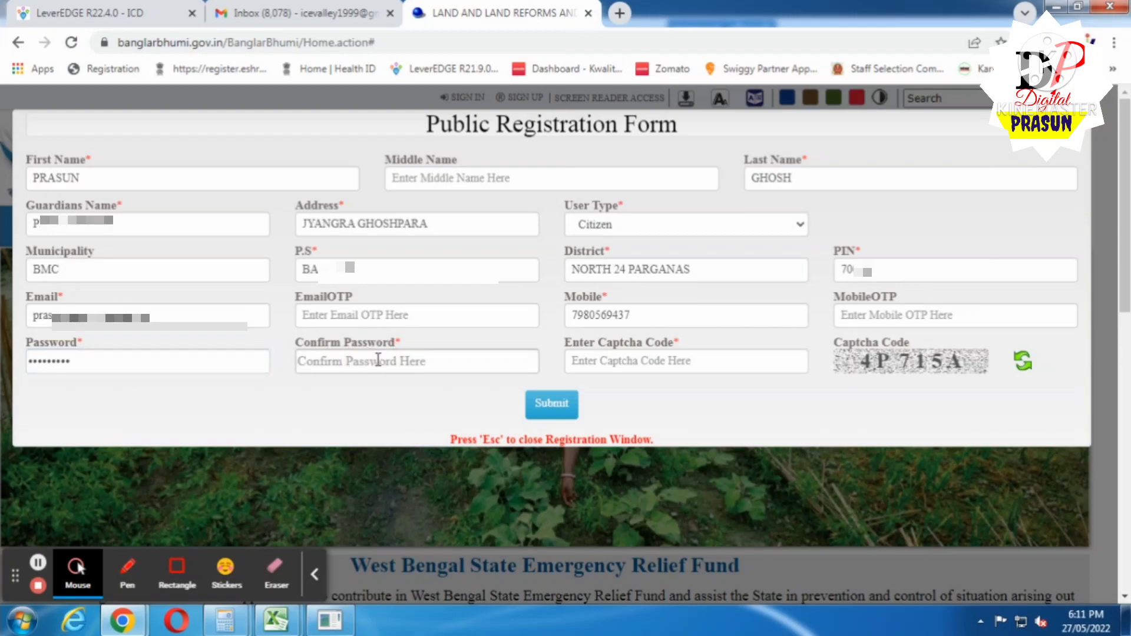
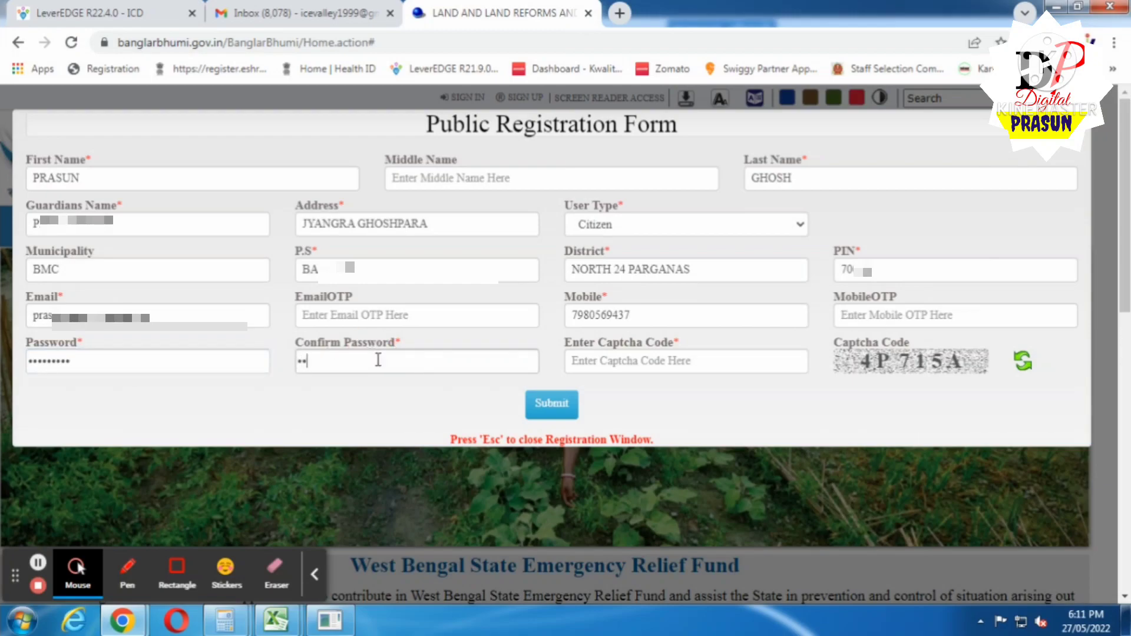
Type the captcha code shown on the form, correcting a mistyped character
click(652, 362)
text(45)
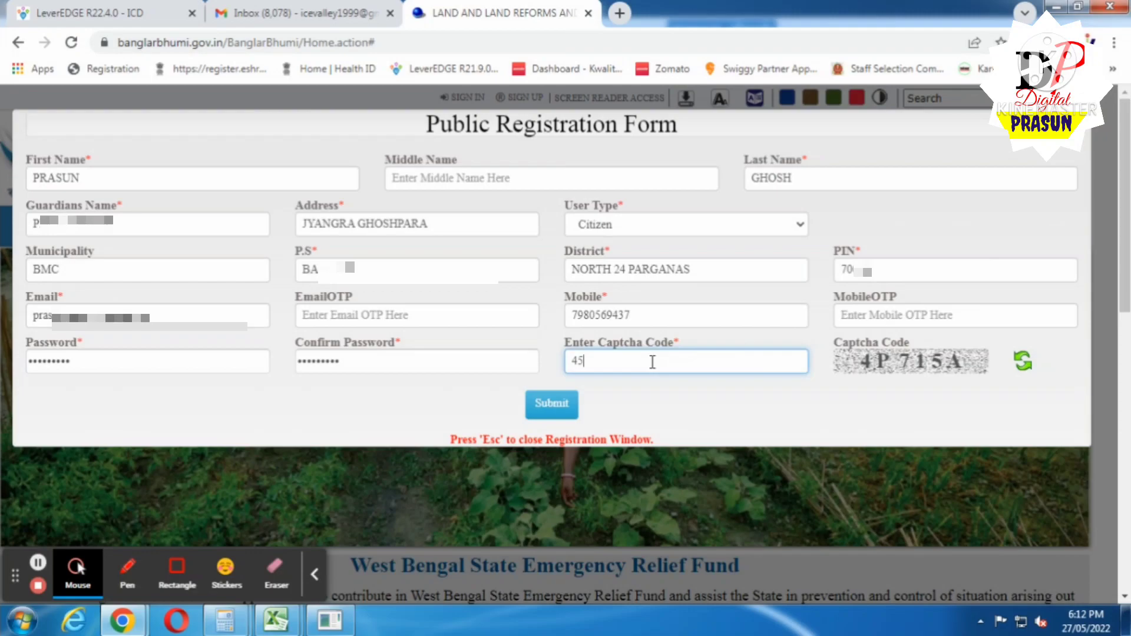
text(p7)
key(BackSpace)
key(BackSpace)
text(P715A)
Enter the mobile OTP, then open a new browser tab for Gmail
click(902, 317)
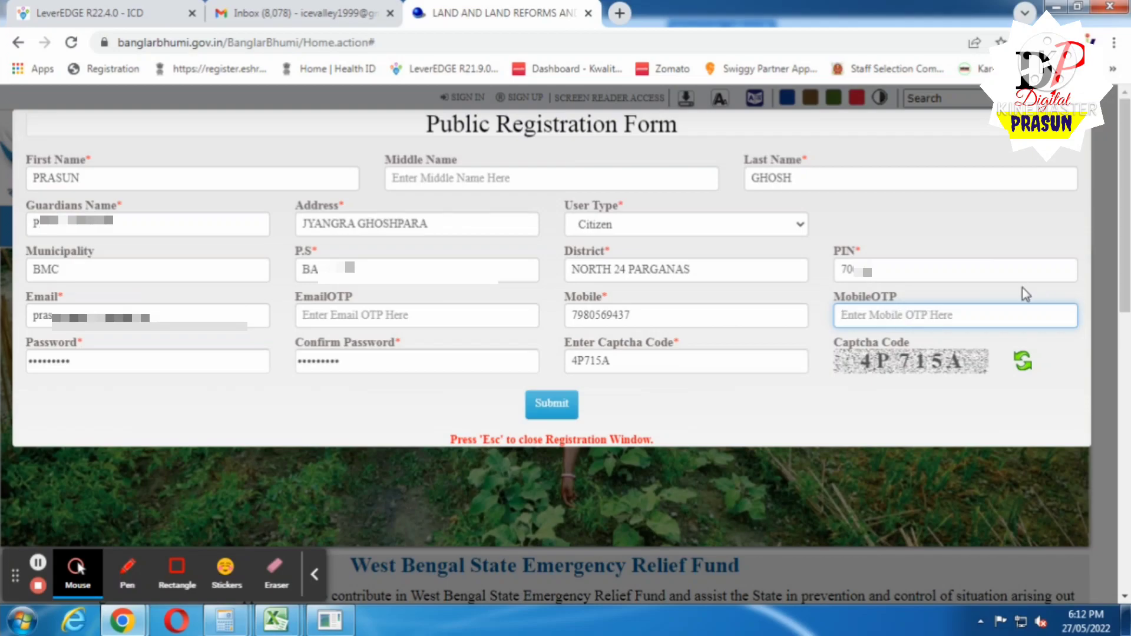
click(980, 317)
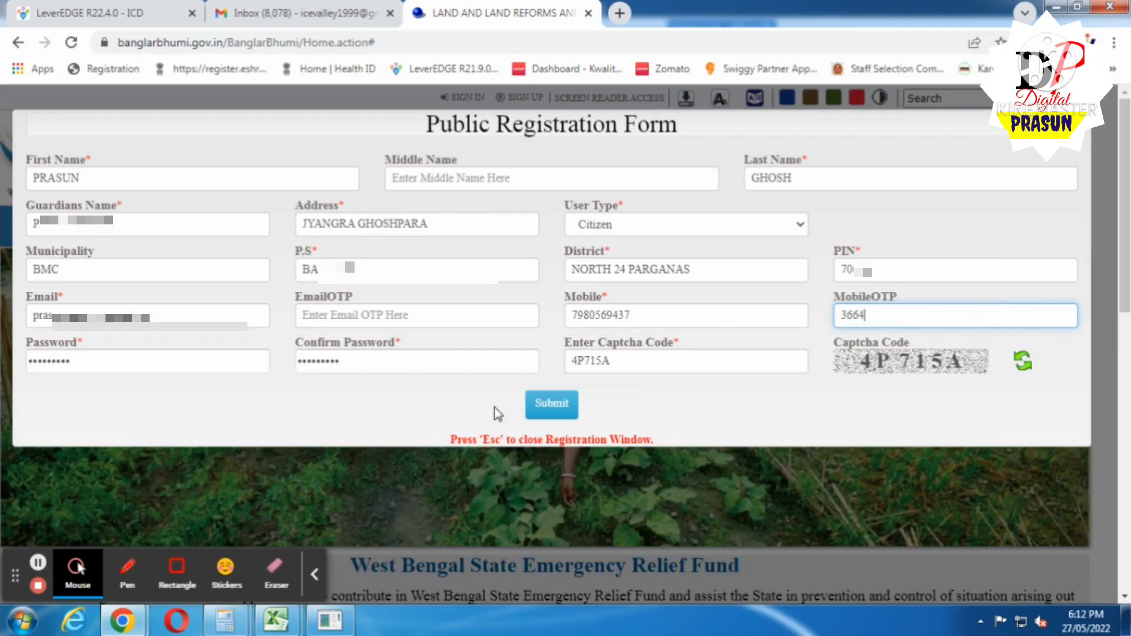
click(384, 314)
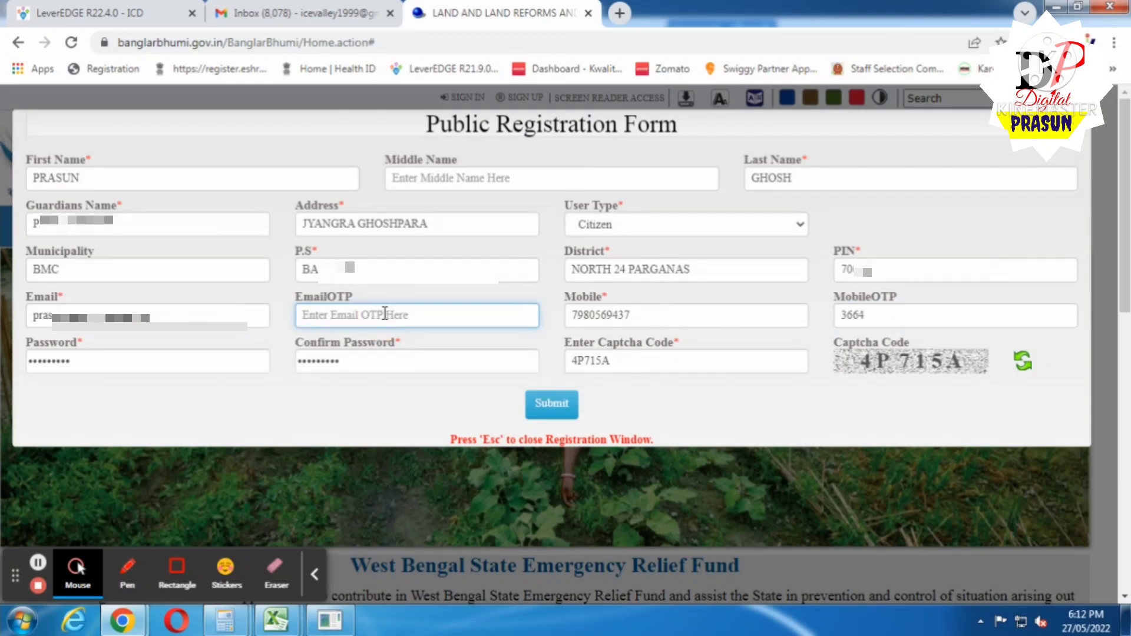
key(ctrl+t)
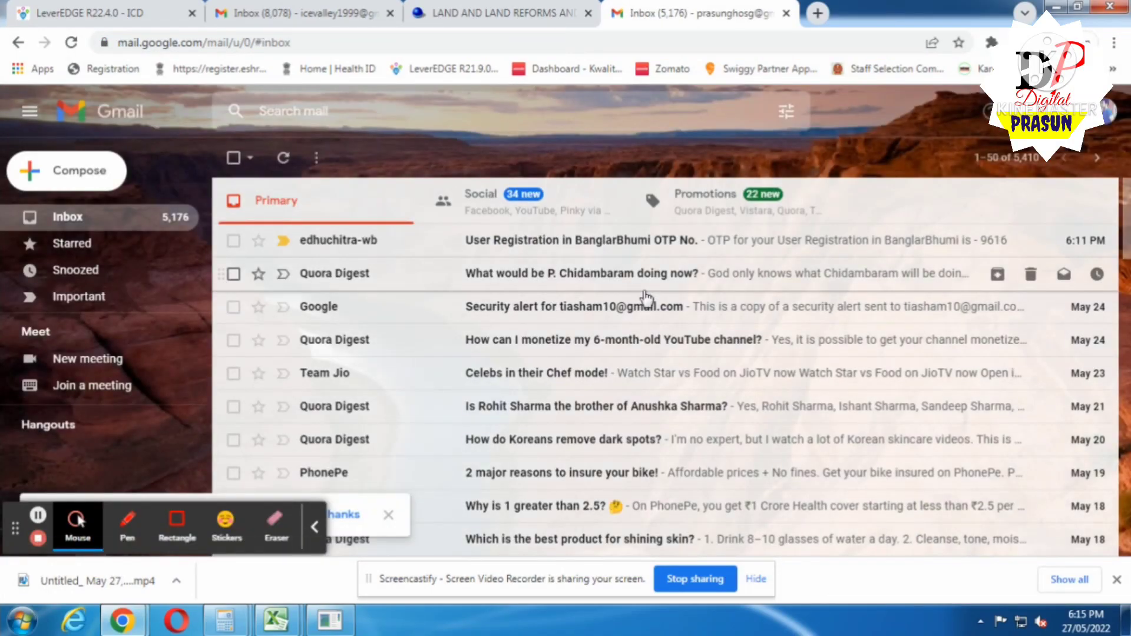
Read the OTP in the BanglarBhumi registration email, then return to the portal tab
click(639, 242)
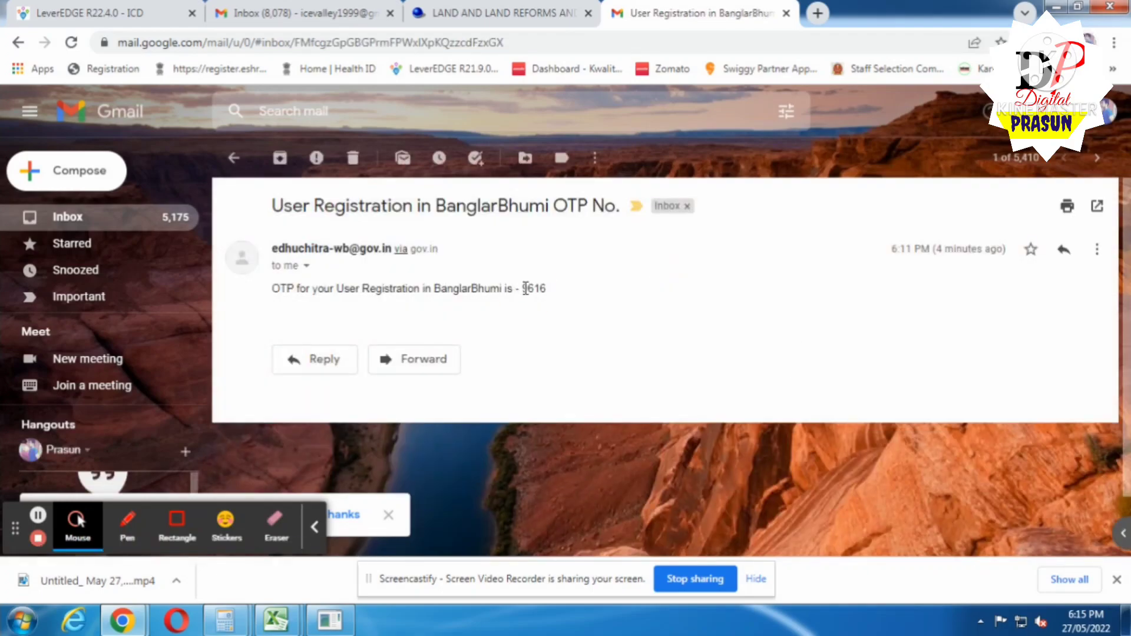
triple_click(548, 289)
click(553, 303)
double_click(536, 289)
click(597, 323)
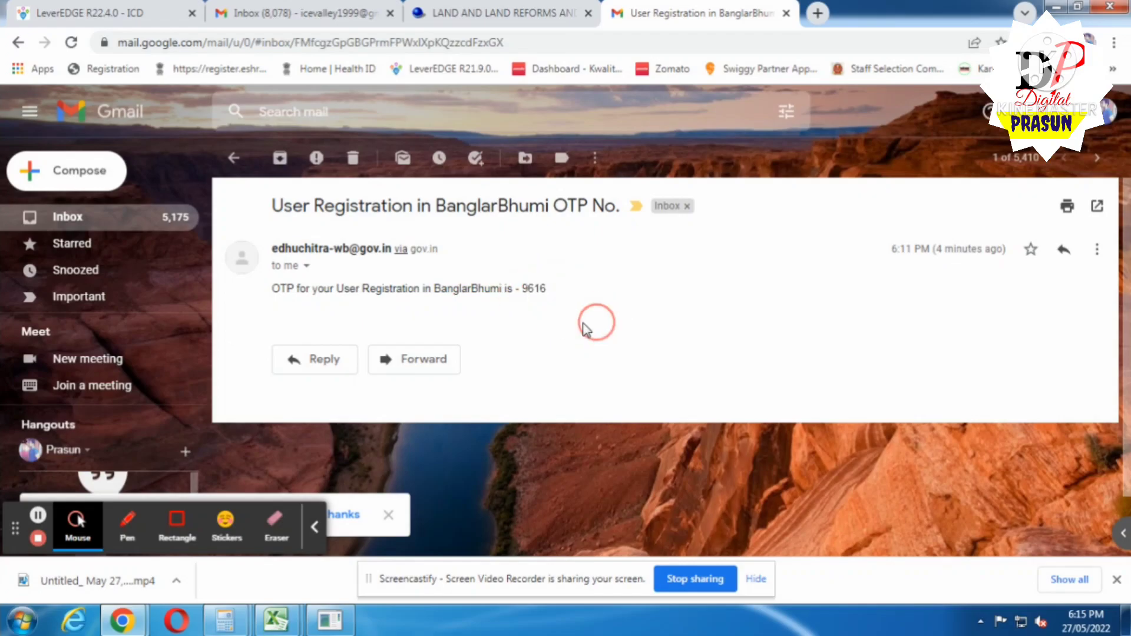
click(490, 13)
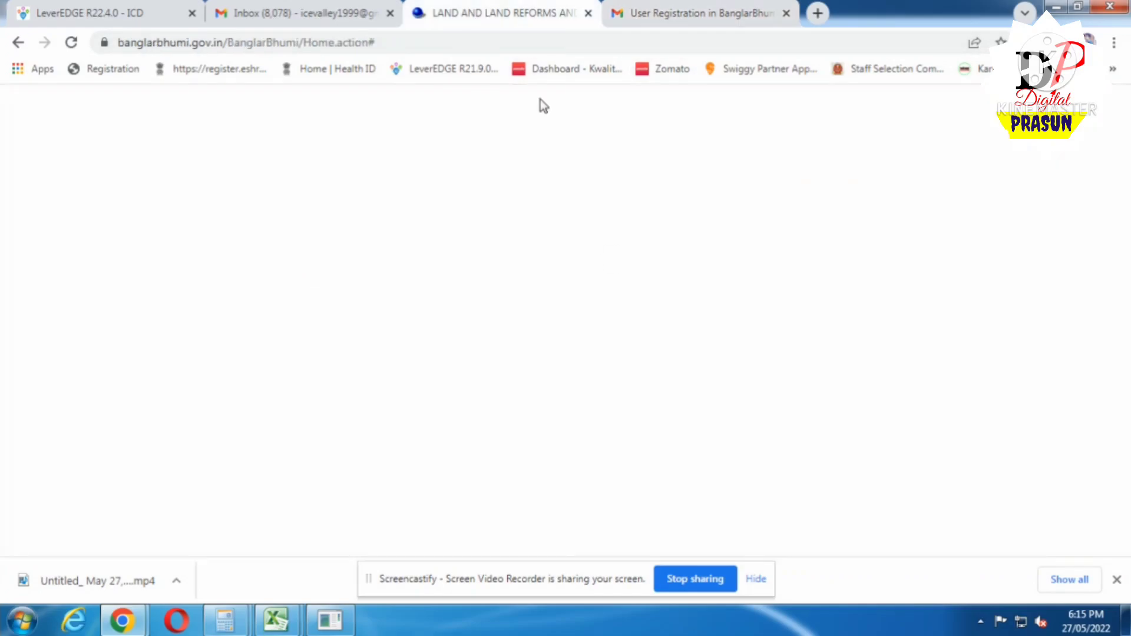
Enter the email OTP and submit the Public Registration Form
click(754, 580)
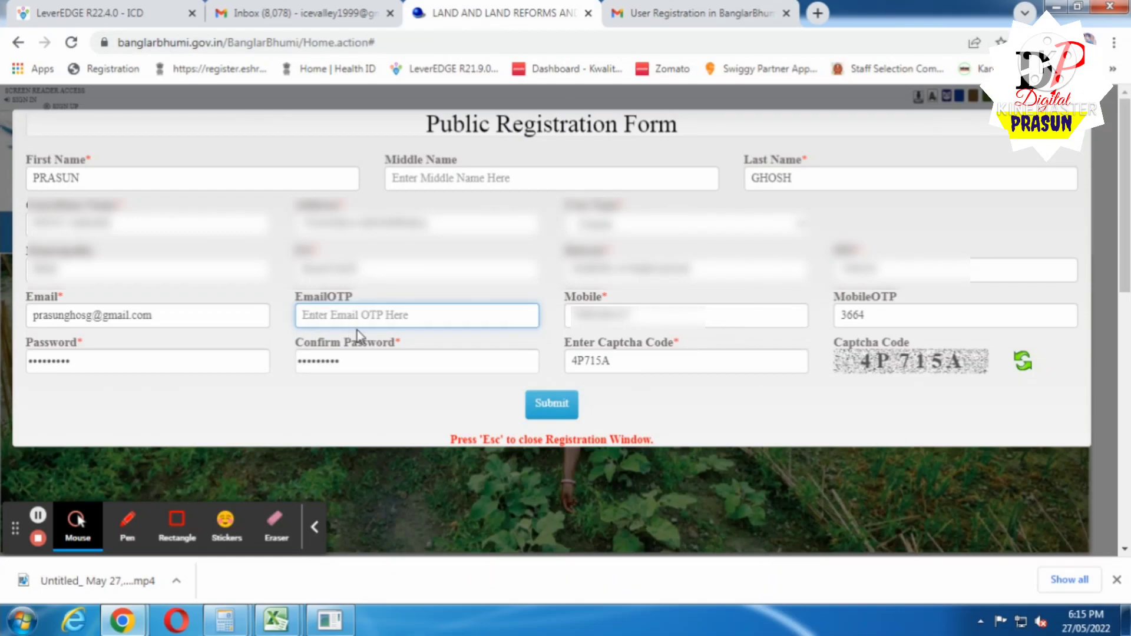
click(380, 321)
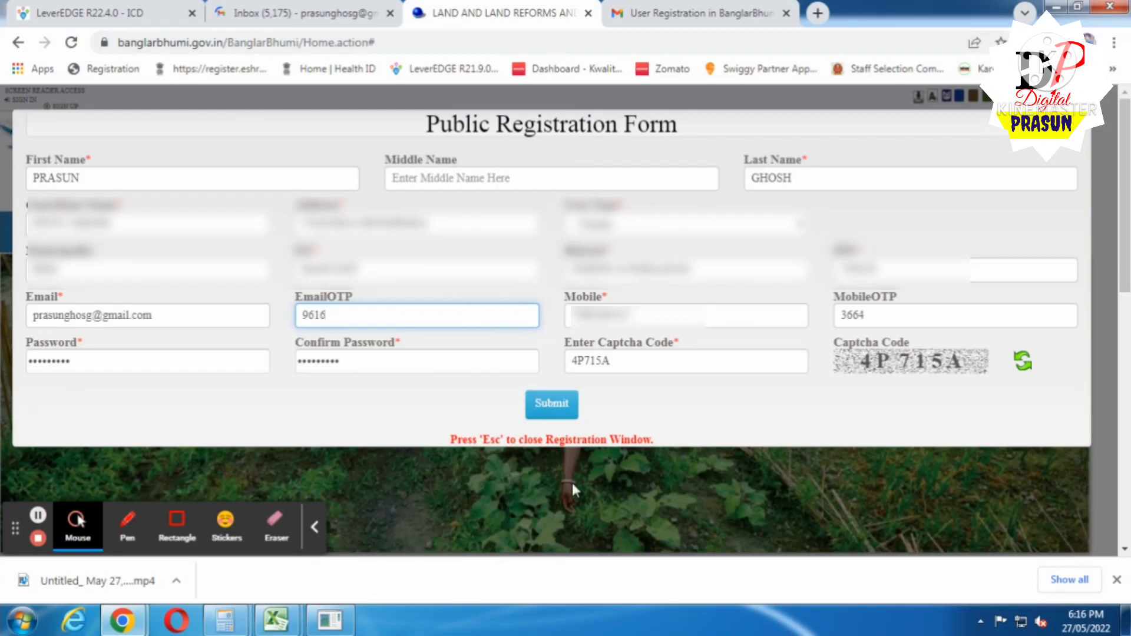
click(563, 416)
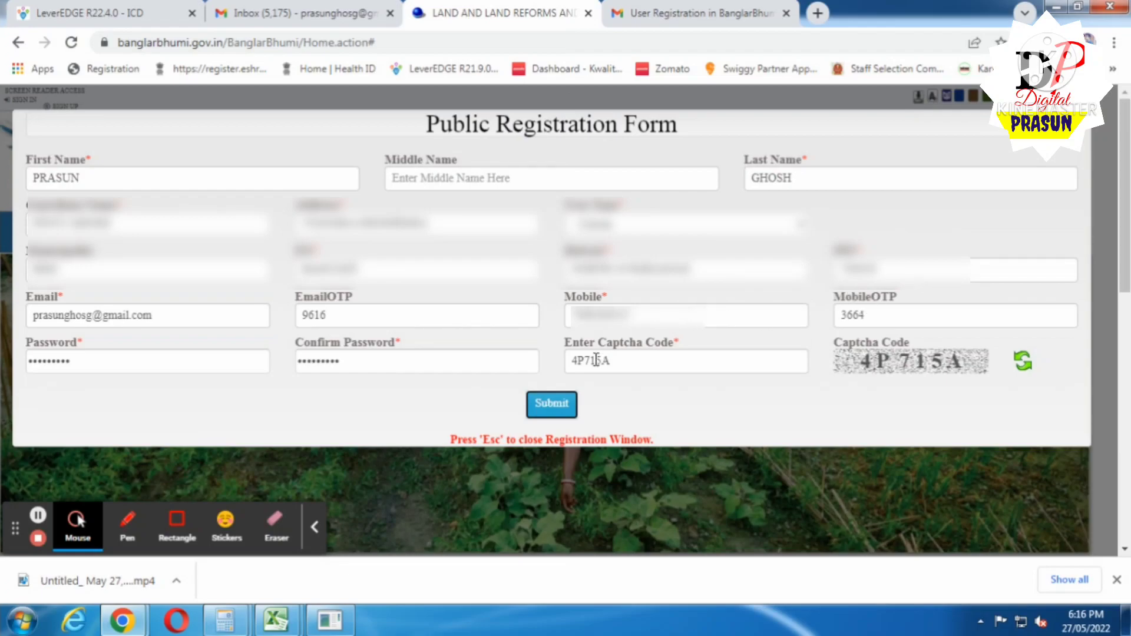
click(553, 411)
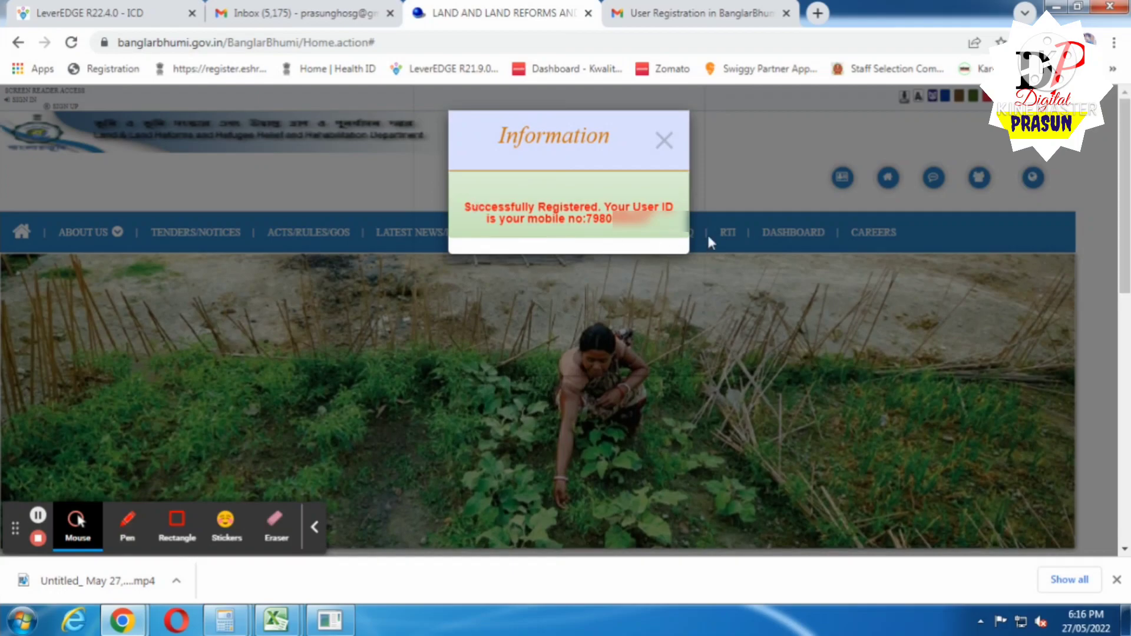
Close the success message and pick Land Revenue(Khajna) Application under Online Application services
click(666, 141)
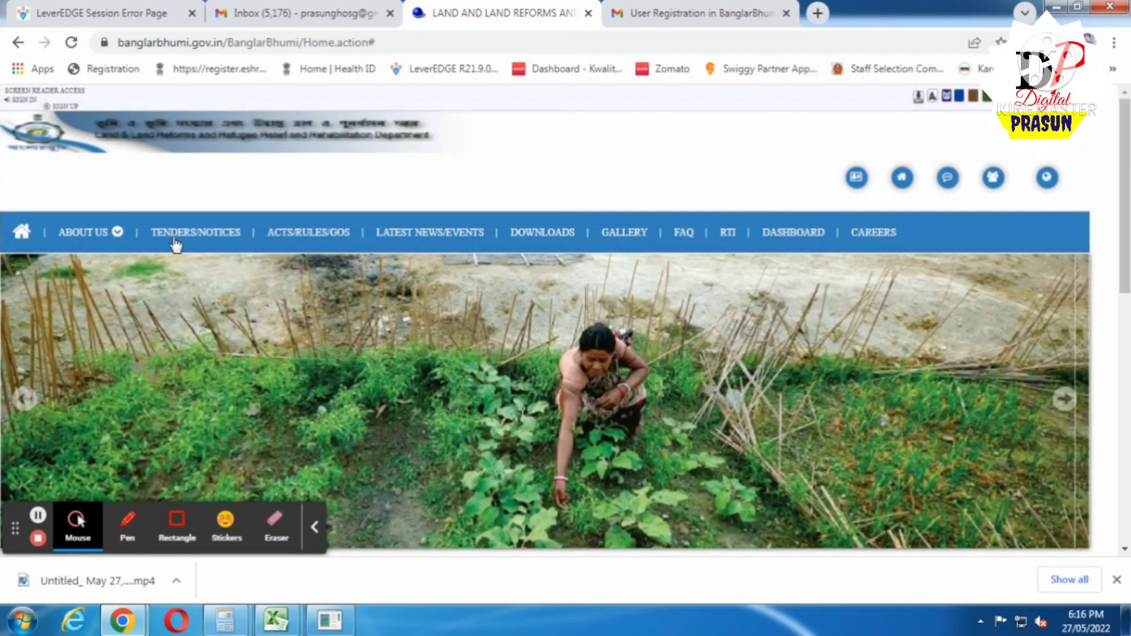
click(858, 179)
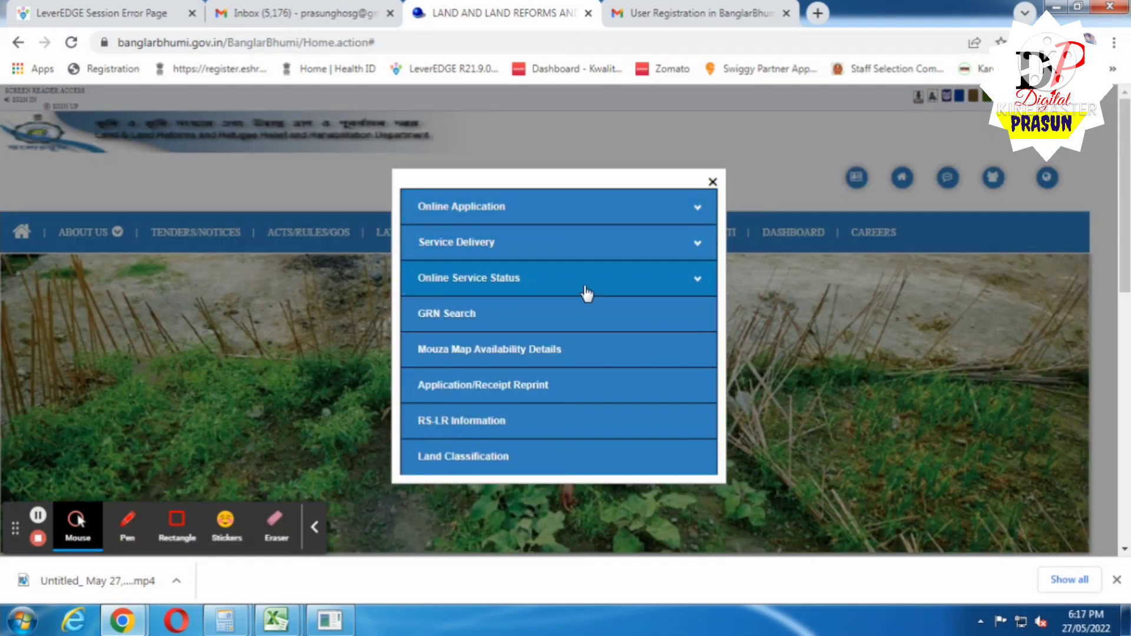
click(506, 213)
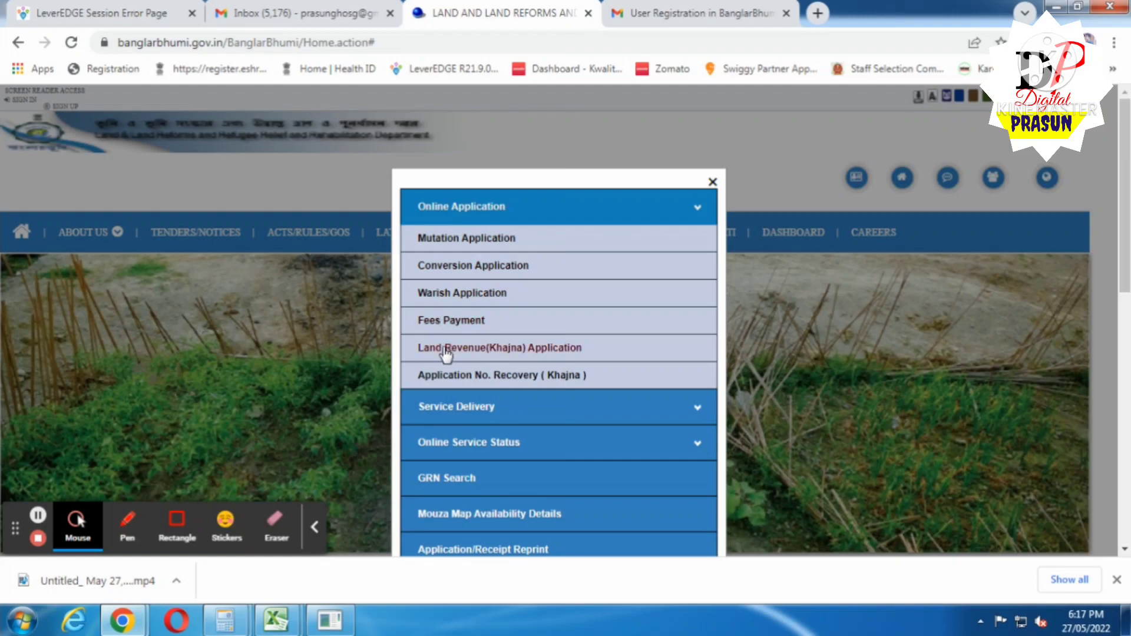
click(176, 522)
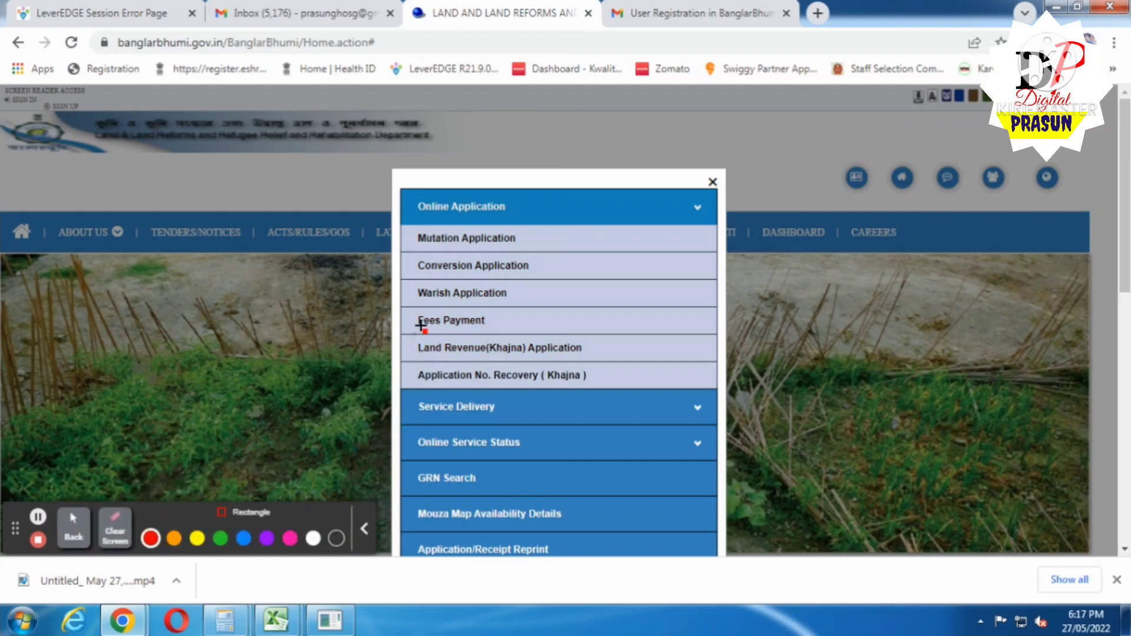
drag(413, 334, 600, 363)
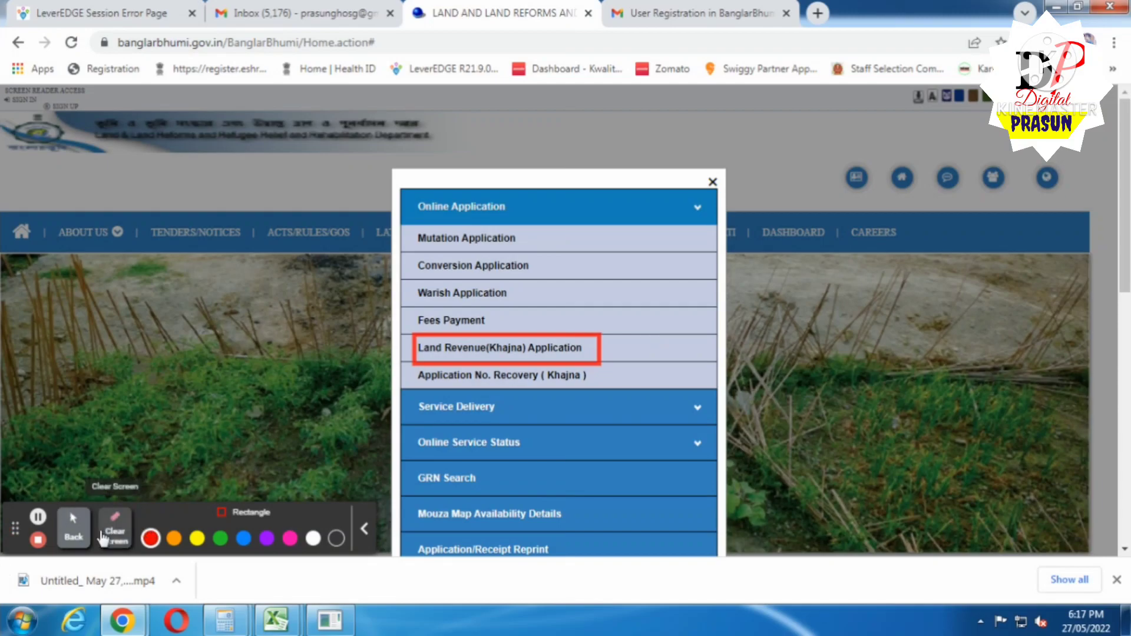
click(107, 542)
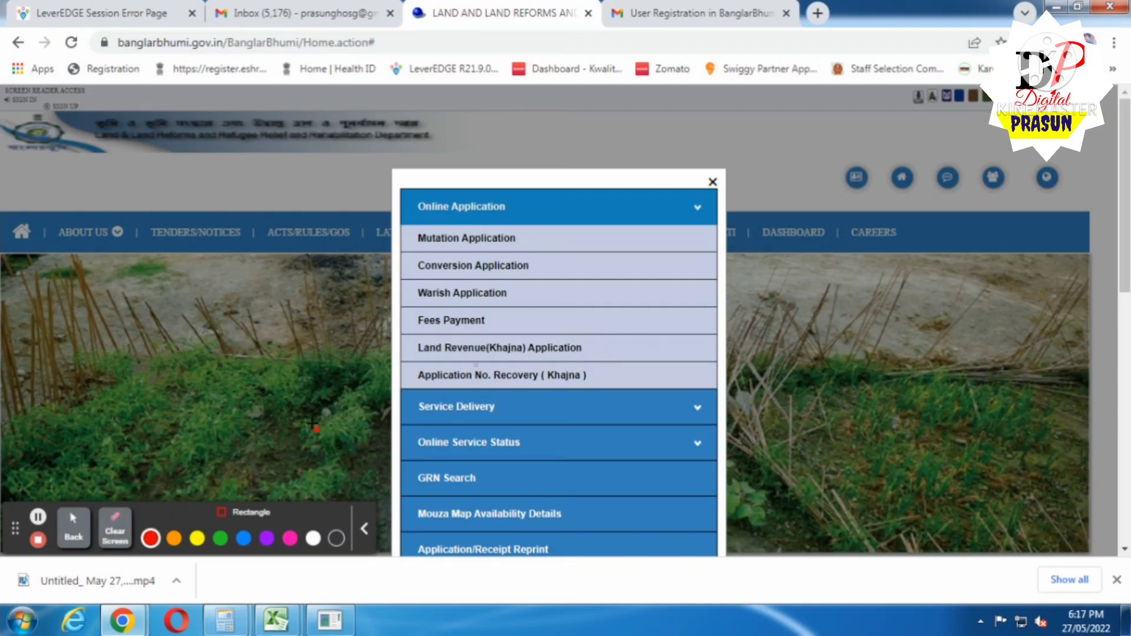
click(85, 541)
click(76, 527)
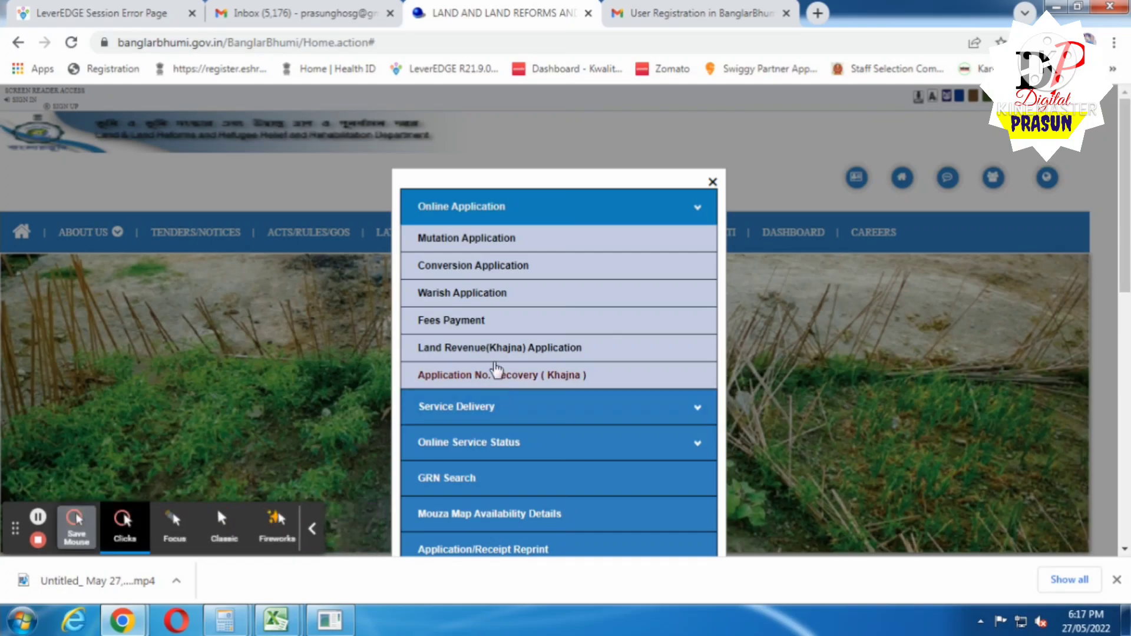
click(505, 352)
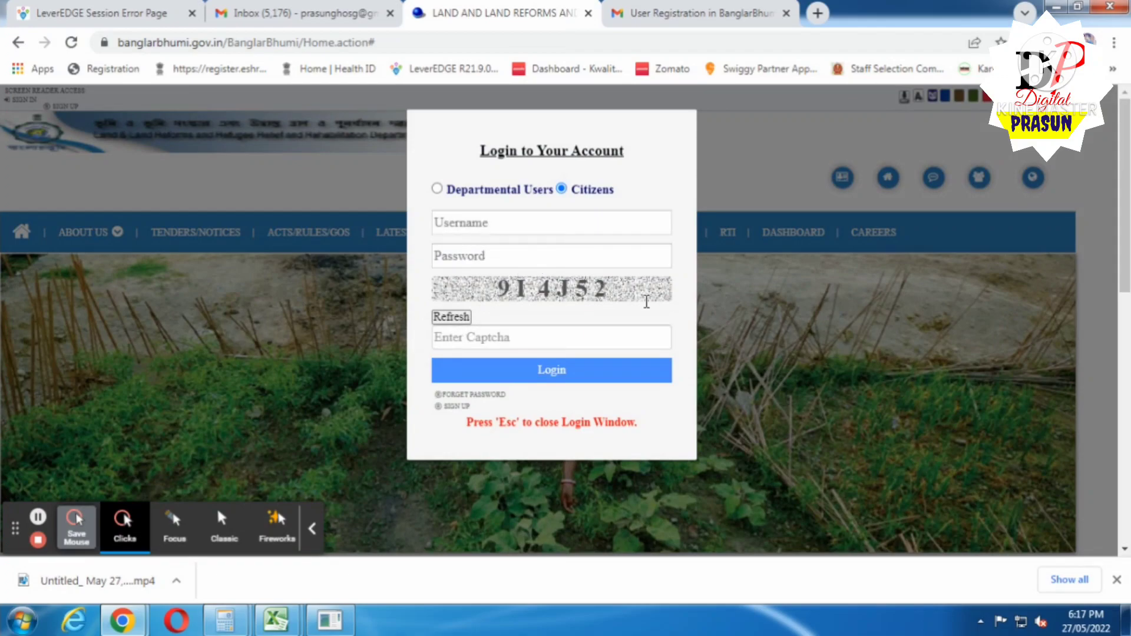
Log in as a citizen with the mobile-number user ID, password and captcha
click(493, 228)
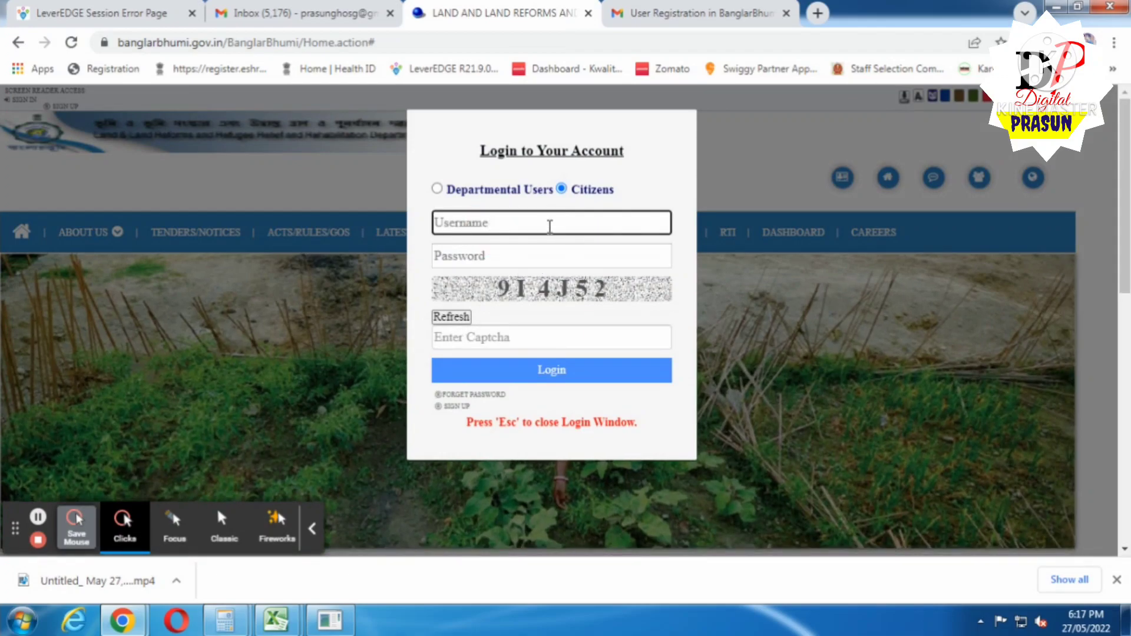
text(798000)
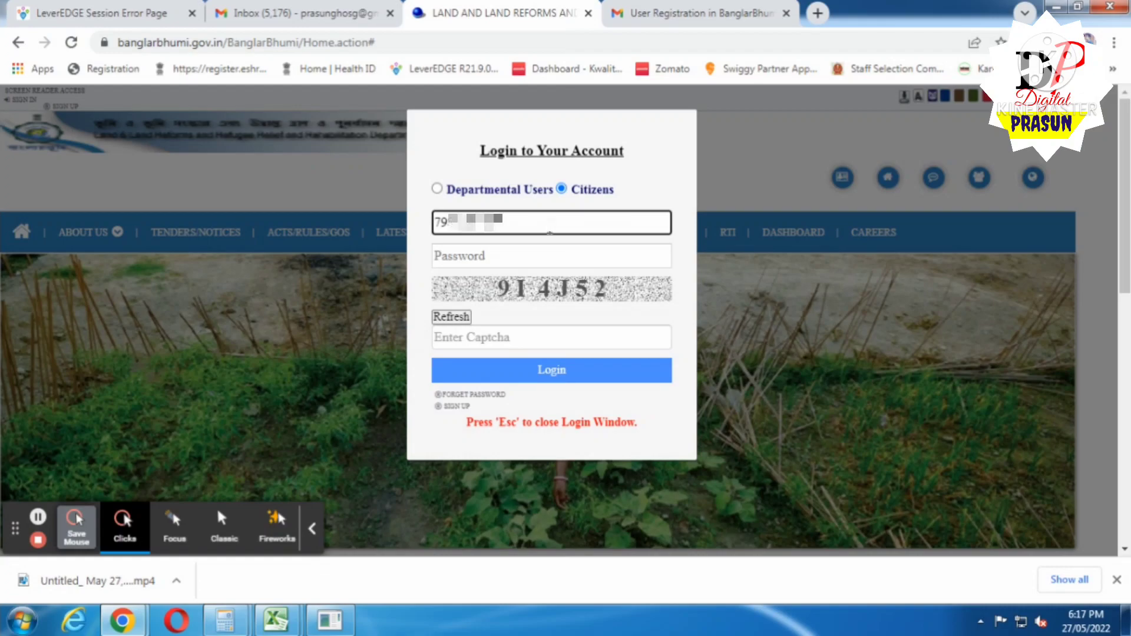
click(531, 259)
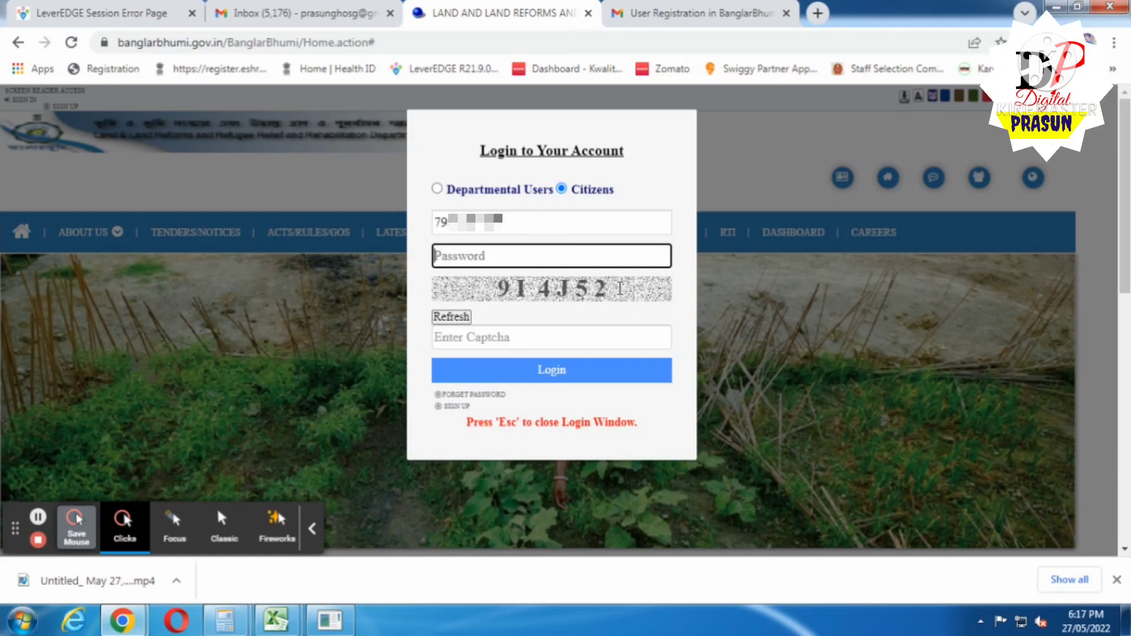
text(*)
click(496, 333)
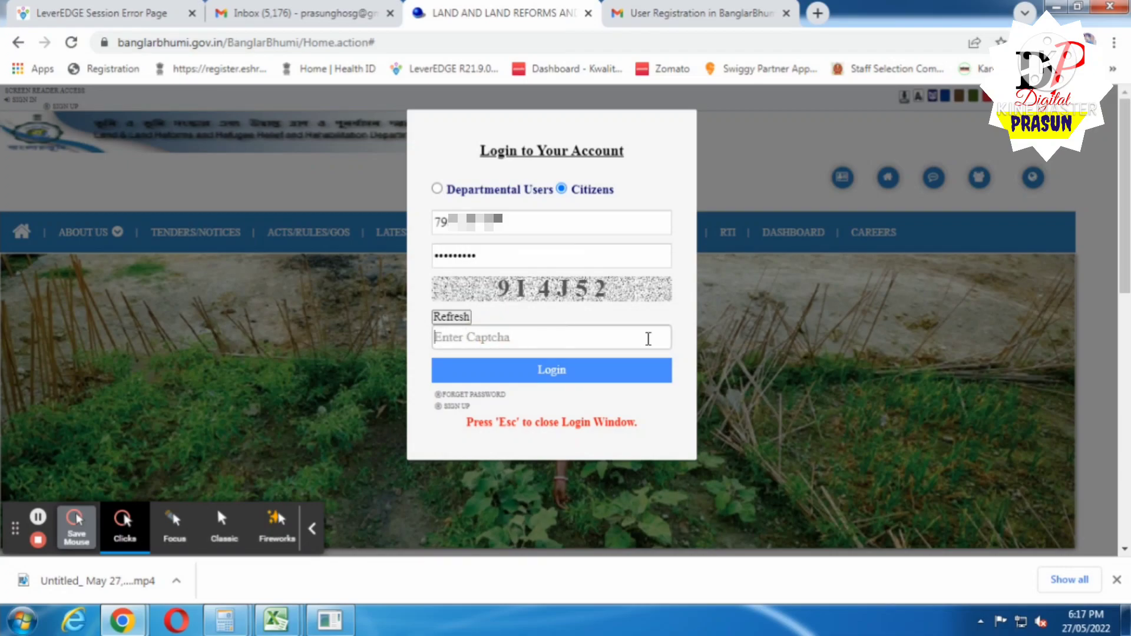
text(9I4J52)
click(577, 376)
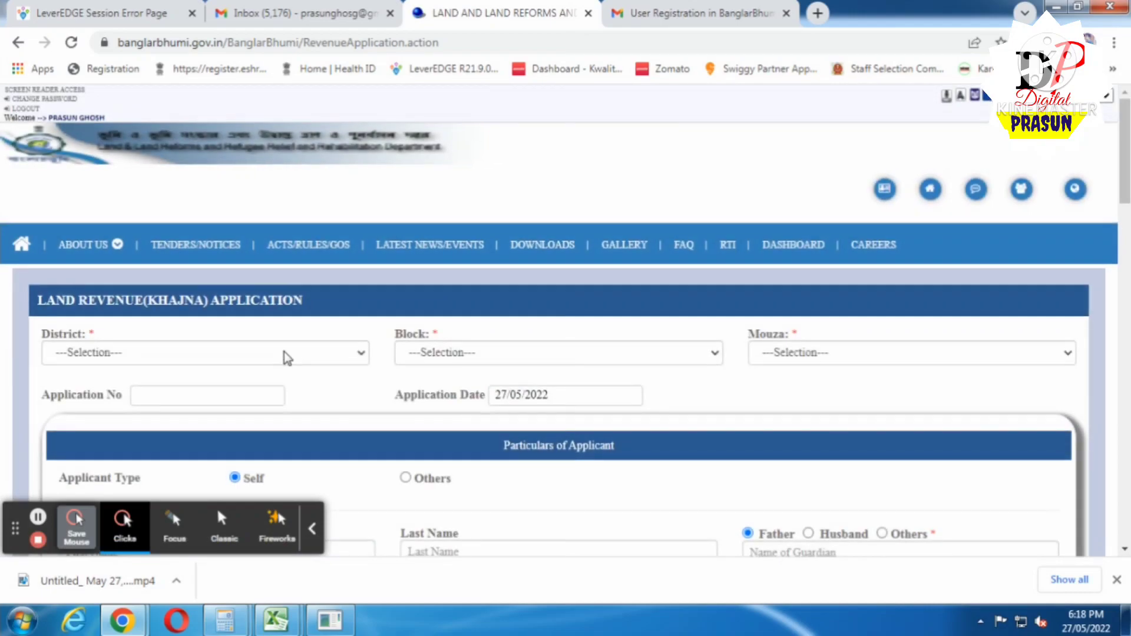
Select District UTTAR 24 PARGANA, Block RAJARHAT and Mouza Jyangra, leaving Application No empty
scroll(283, 361, down, 1)
click(312, 527)
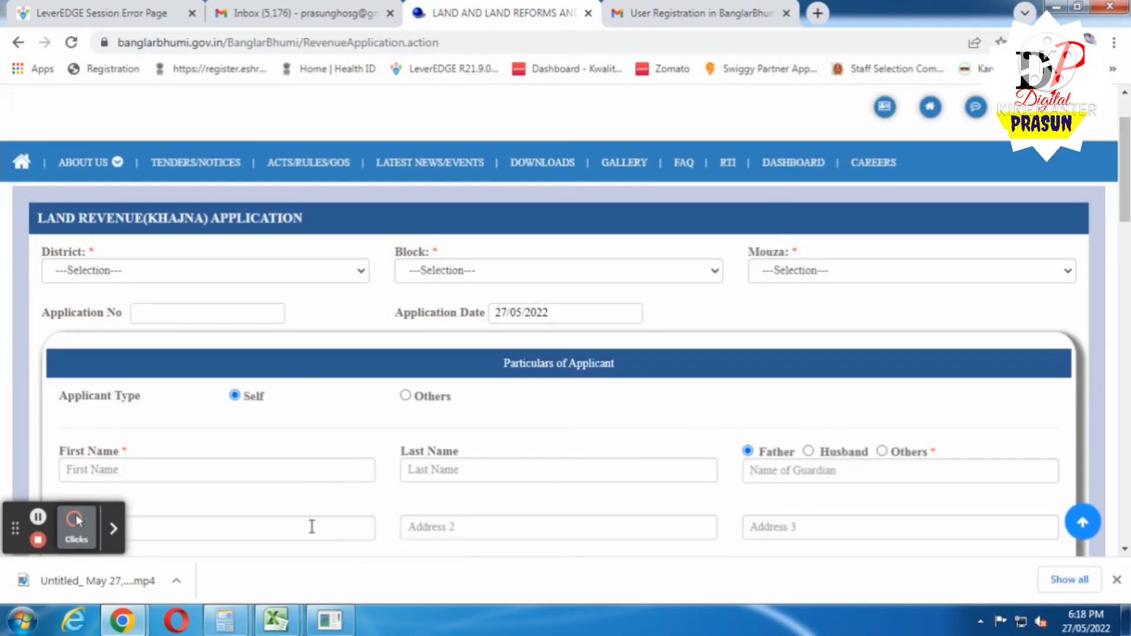
click(175, 272)
scroll(197, 413, down, 1)
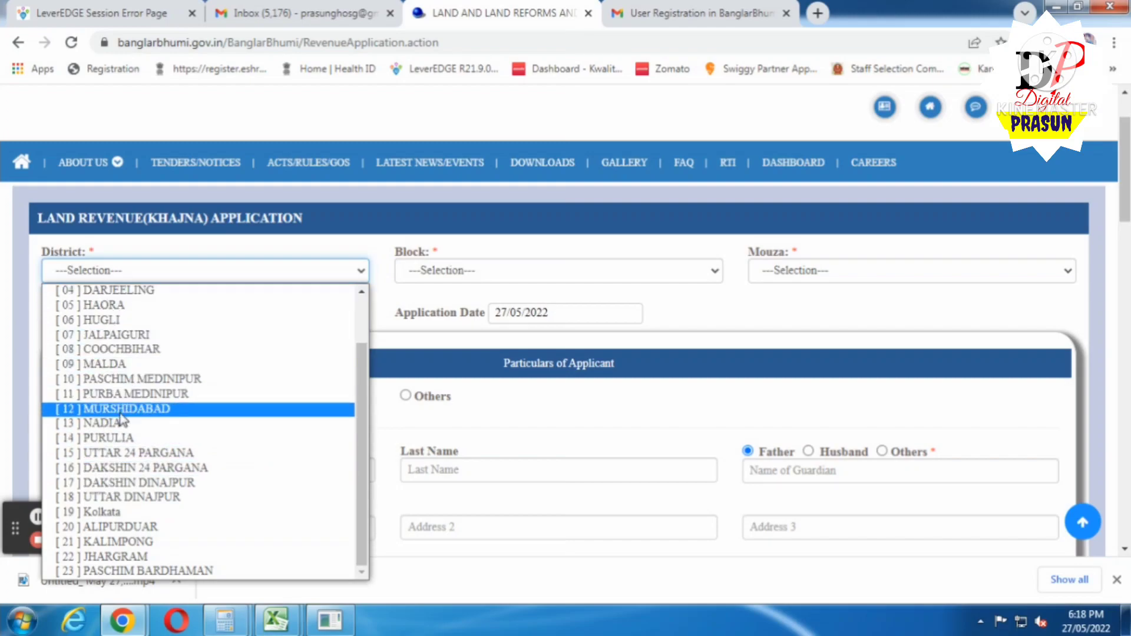
click(119, 456)
click(451, 274)
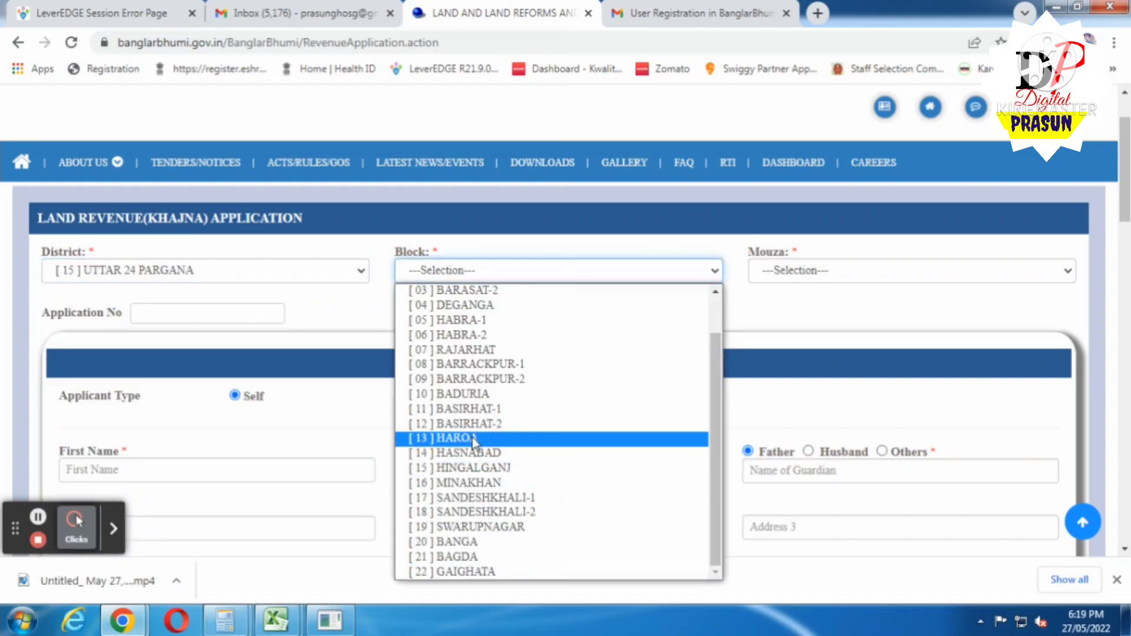
scroll(478, 407, up, 1)
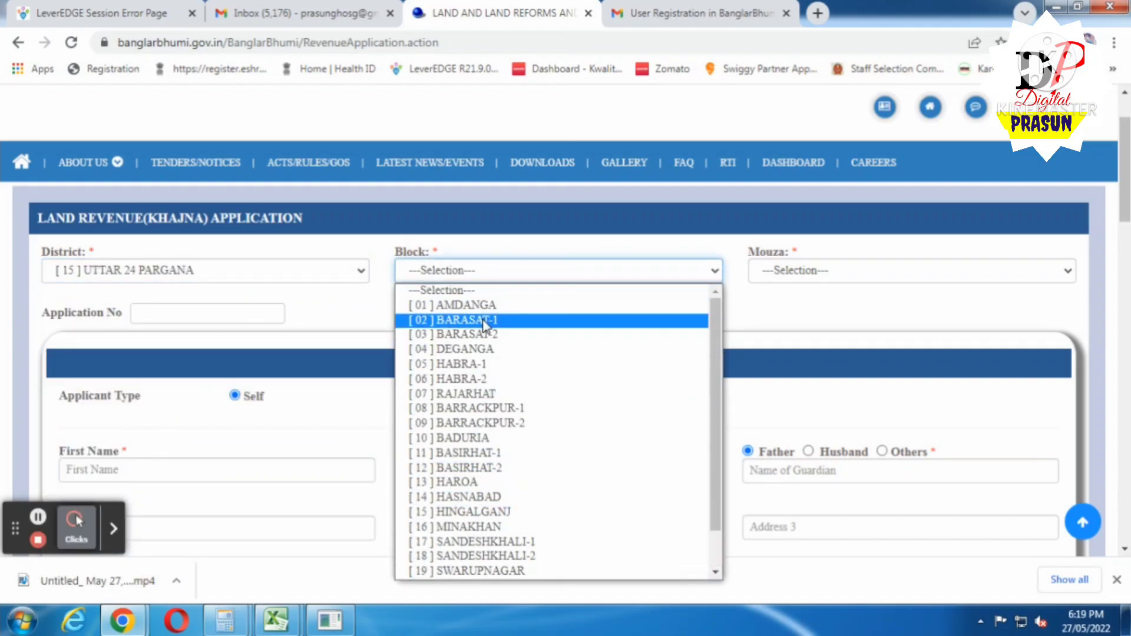
click(483, 393)
click(836, 274)
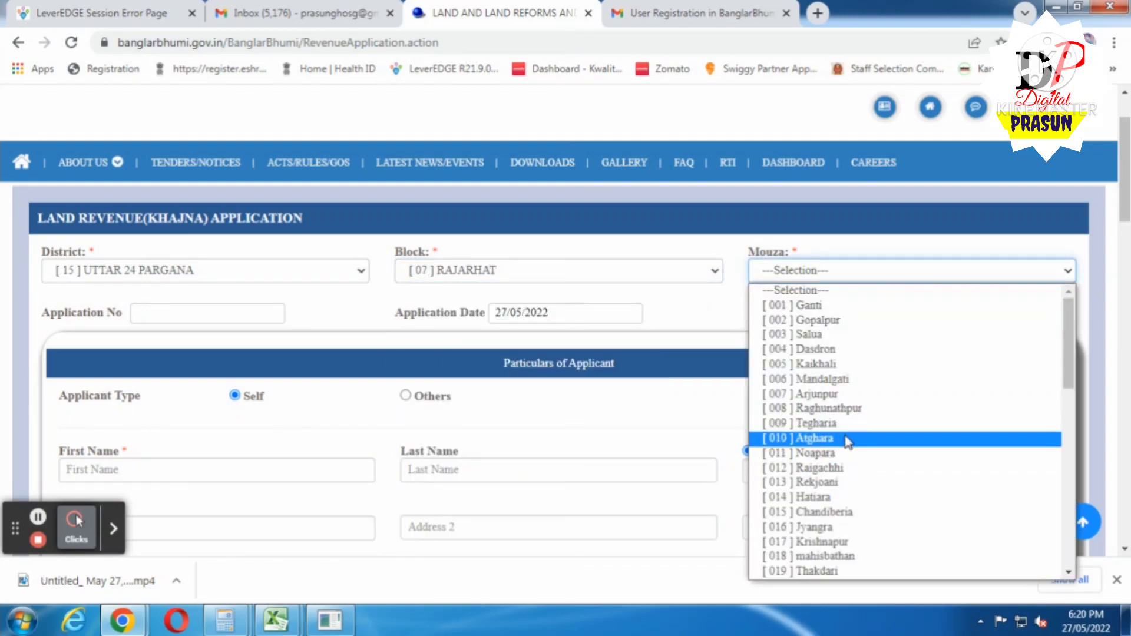
click(838, 527)
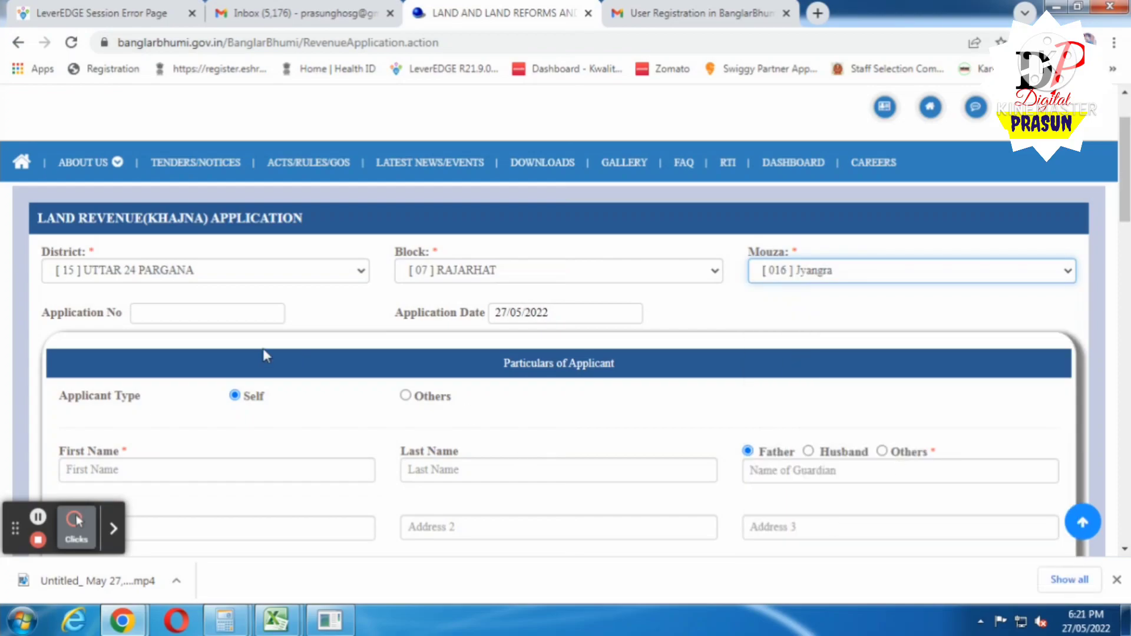
click(232, 320)
click(346, 331)
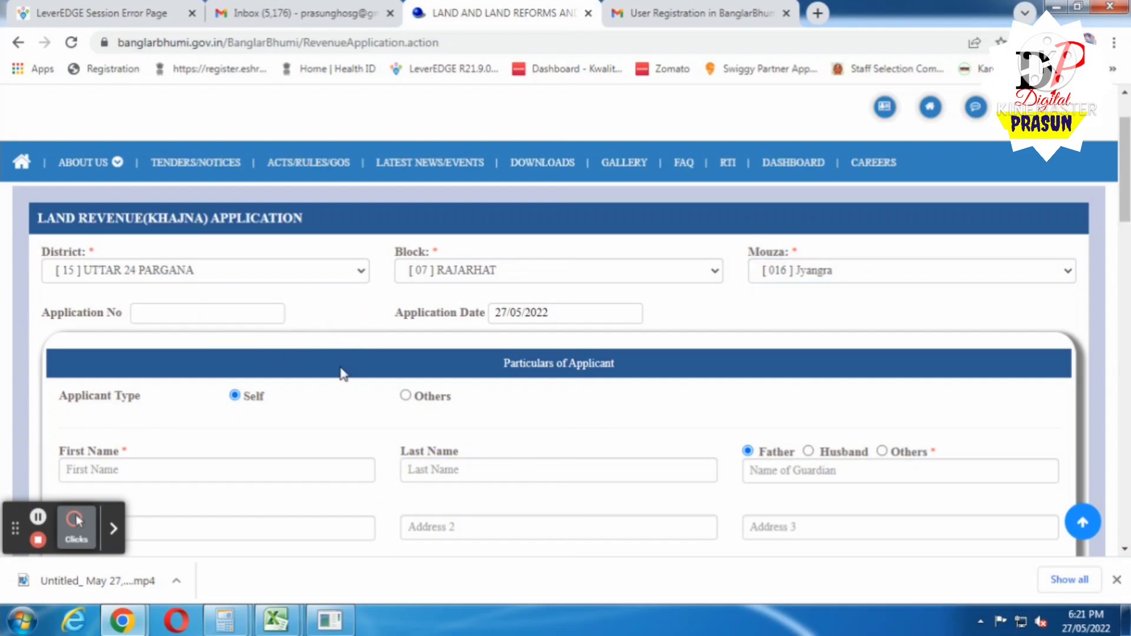
Enter the applicant's first name, last name and guardian's name
scroll(339, 389, down, 1)
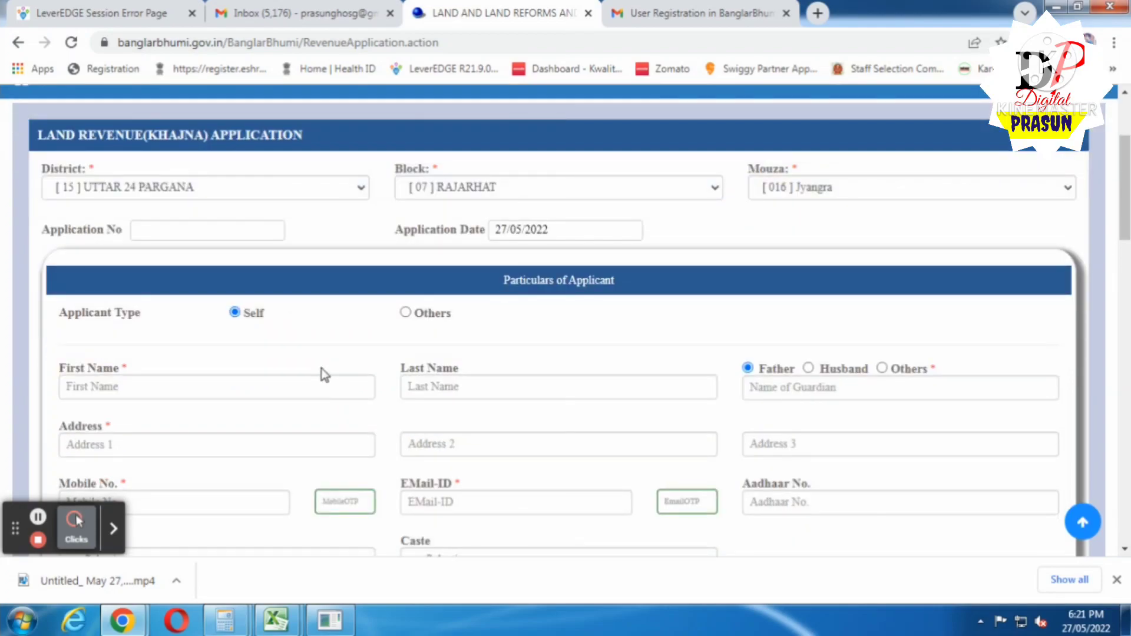
scroll(296, 335, down, 1)
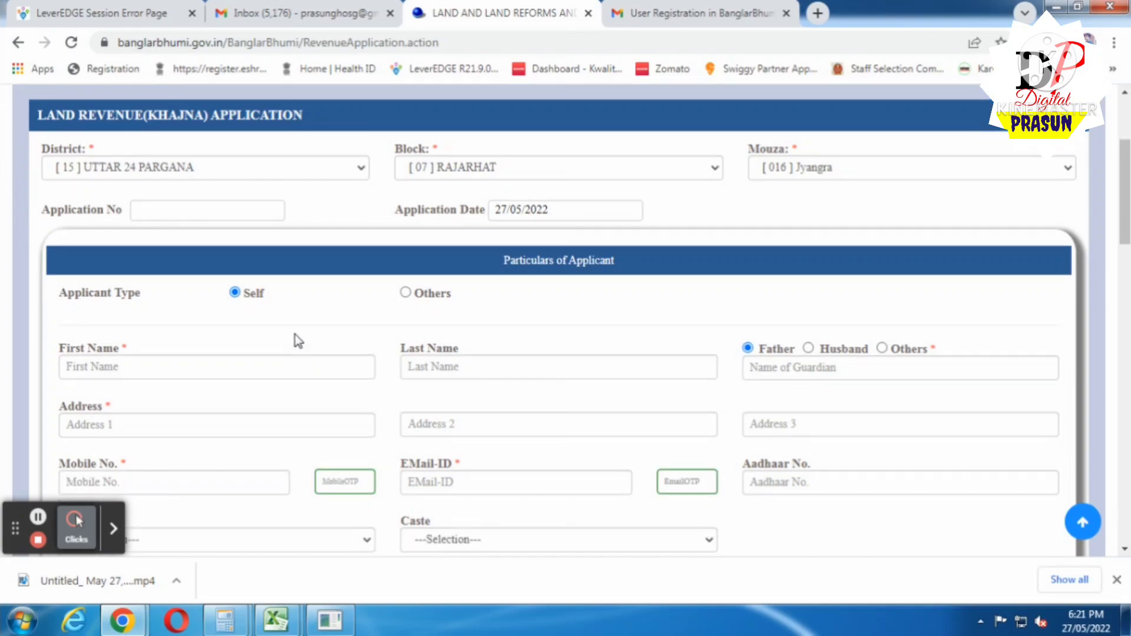
click(235, 299)
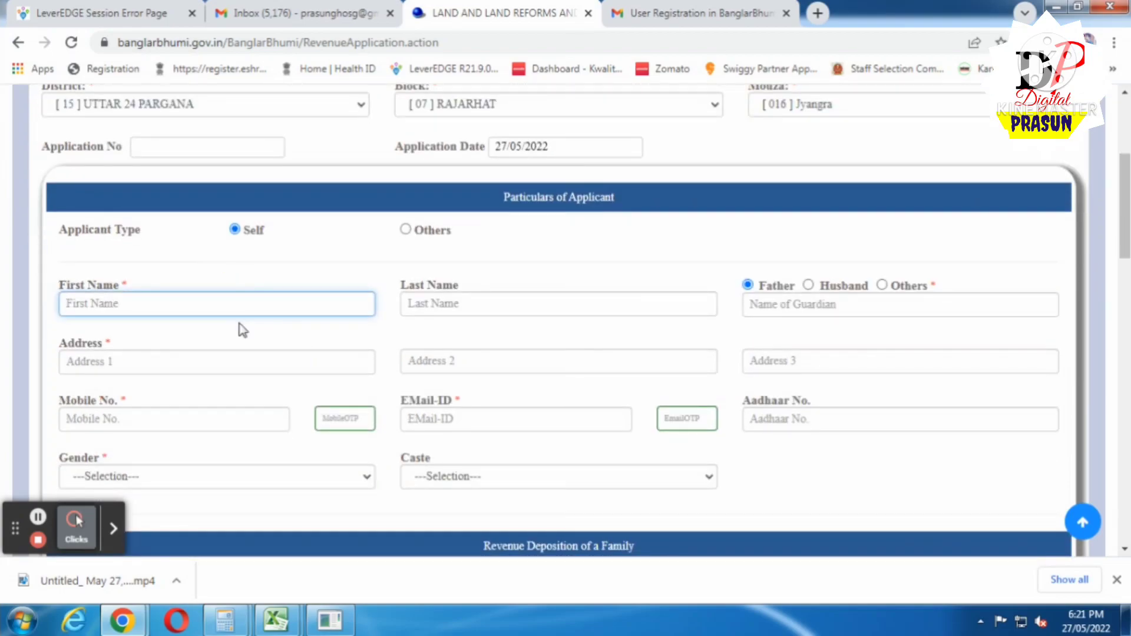
scroll(243, 330, down, 1)
click(247, 225)
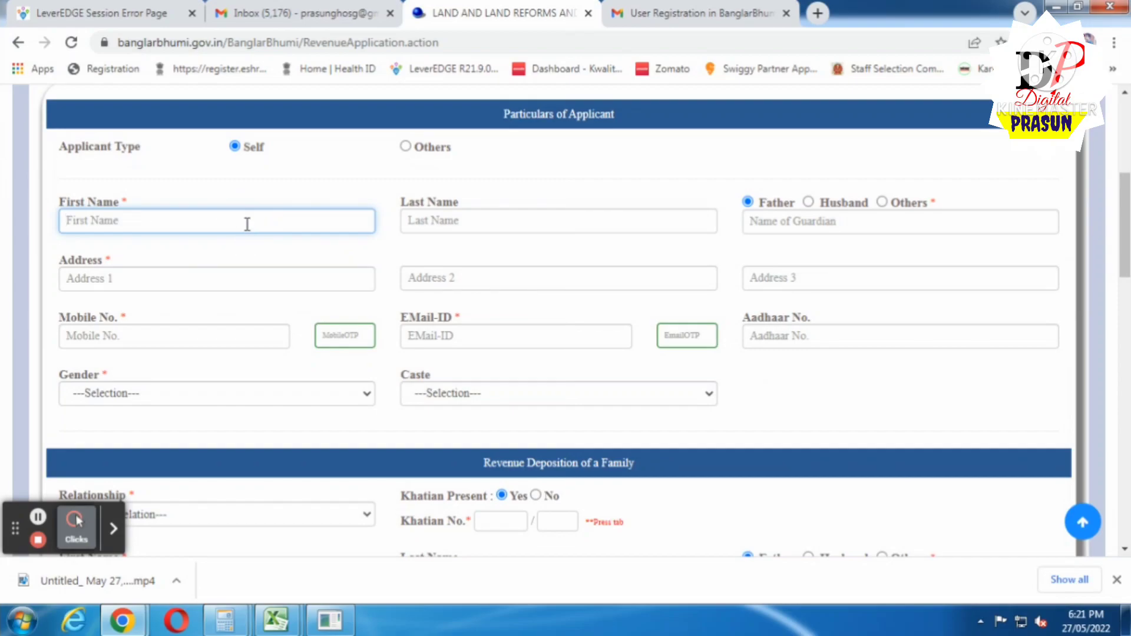
click(788, 230)
click(530, 224)
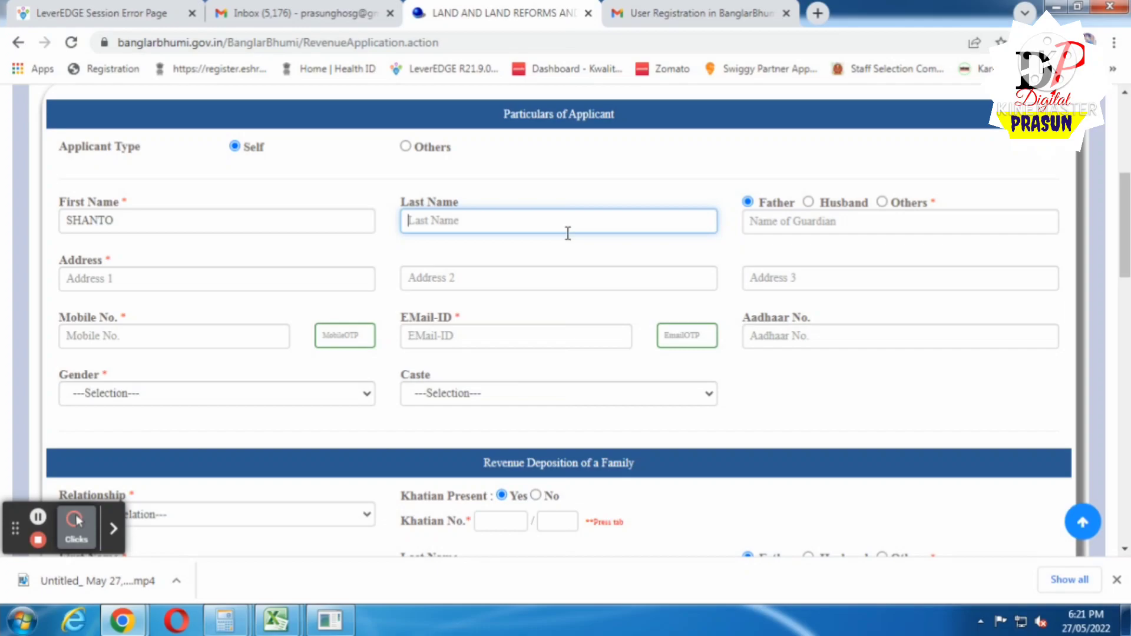
click(804, 230)
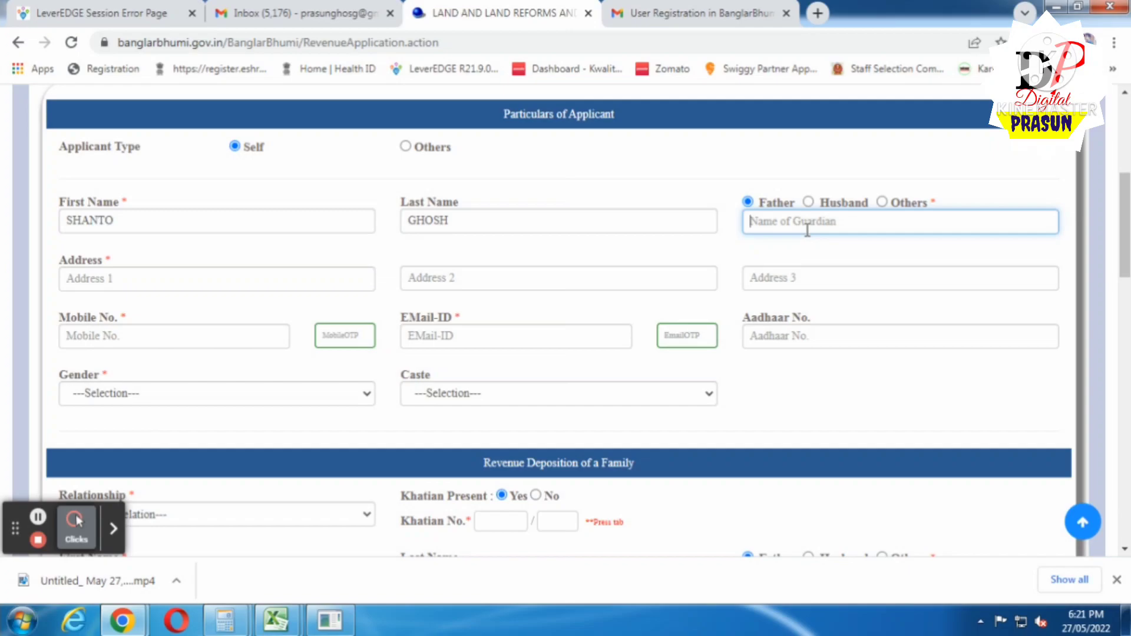
text(BABAN)
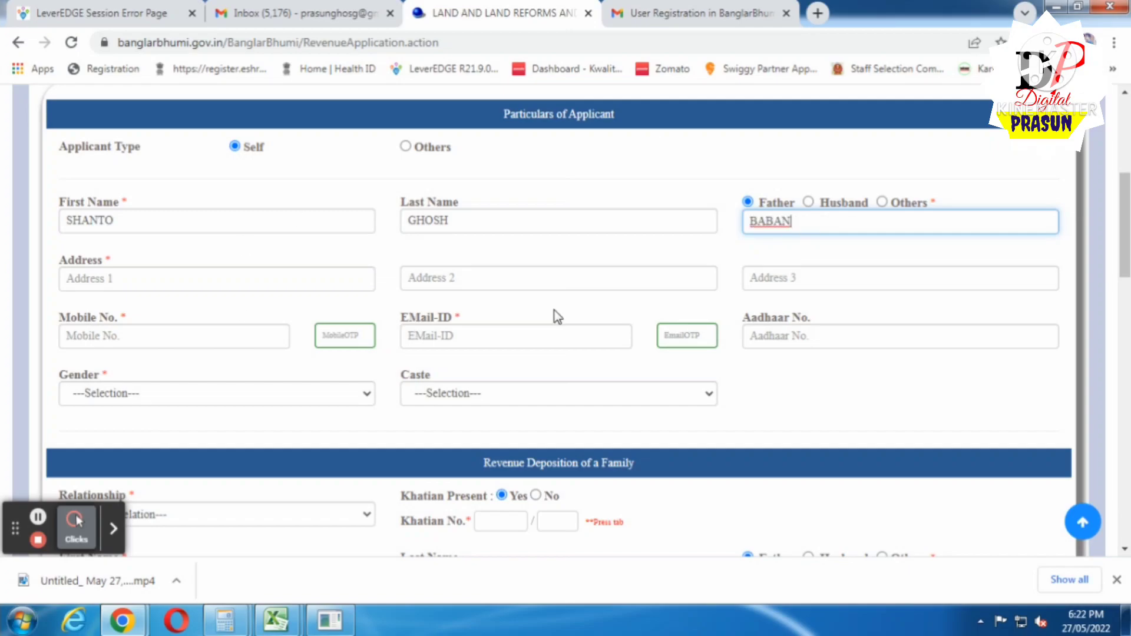
Enter the applicant's mobile number and request its OTP
click(139, 341)
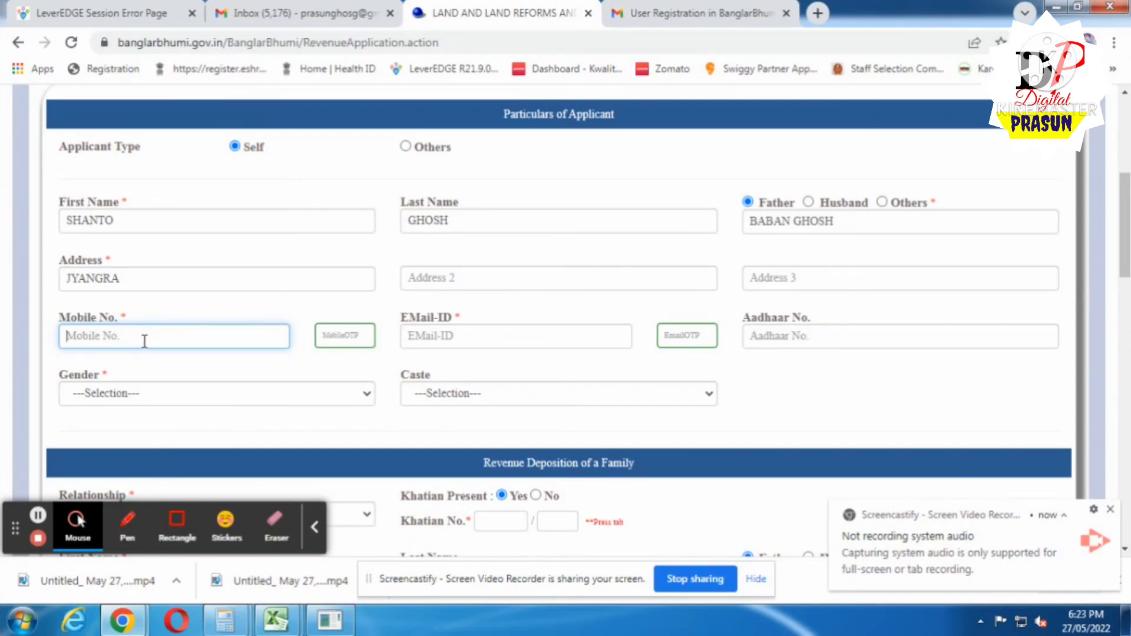
text(8)
key(BackSpace)
click(325, 339)
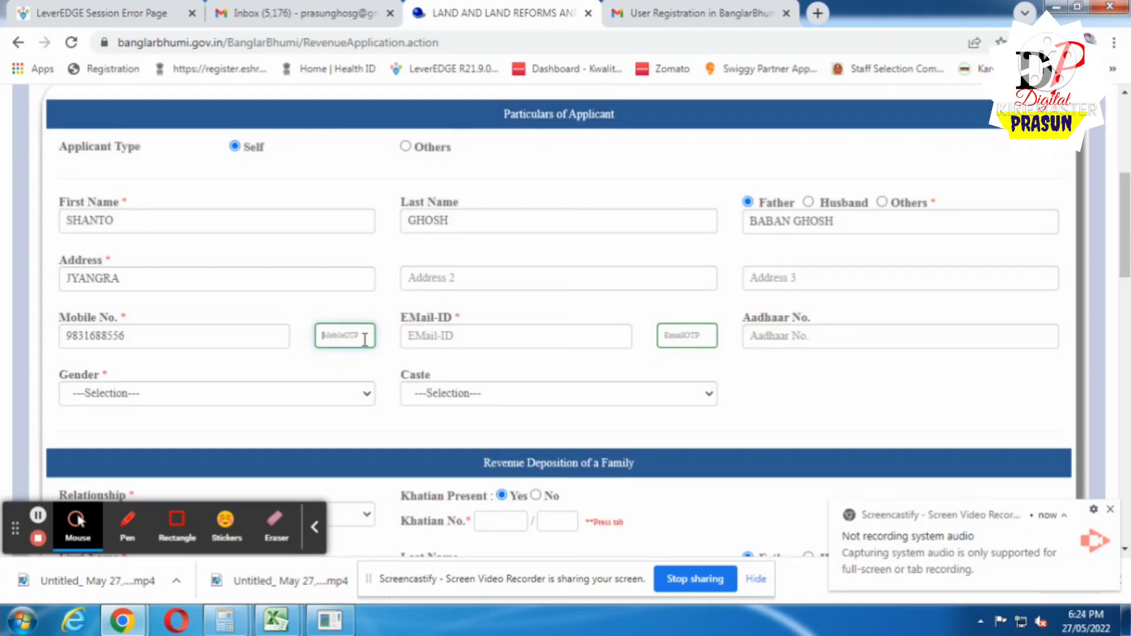
text(4)
Fill in the applicant's e-mail address and request the e-mail OTP
click(515, 342)
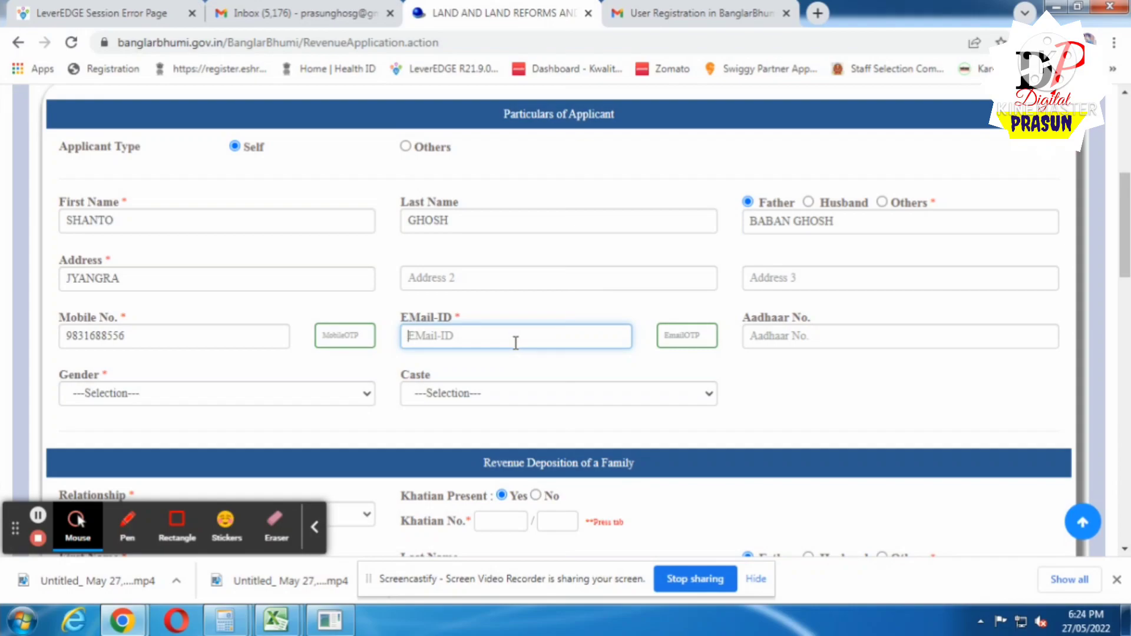
text(P)
key(BackSpace)
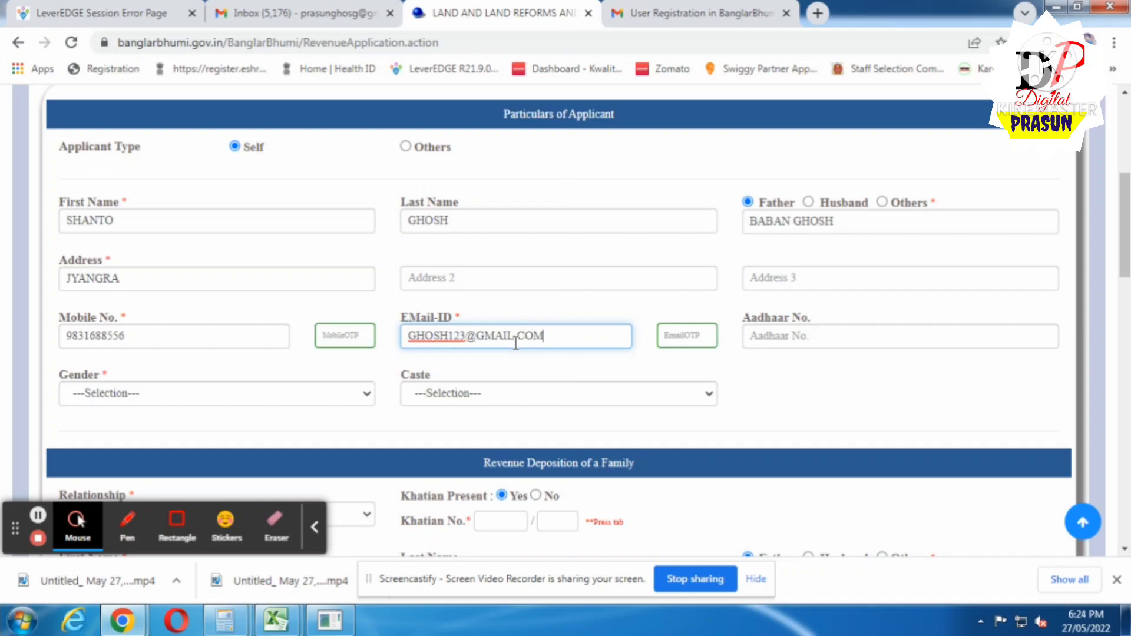
click(702, 342)
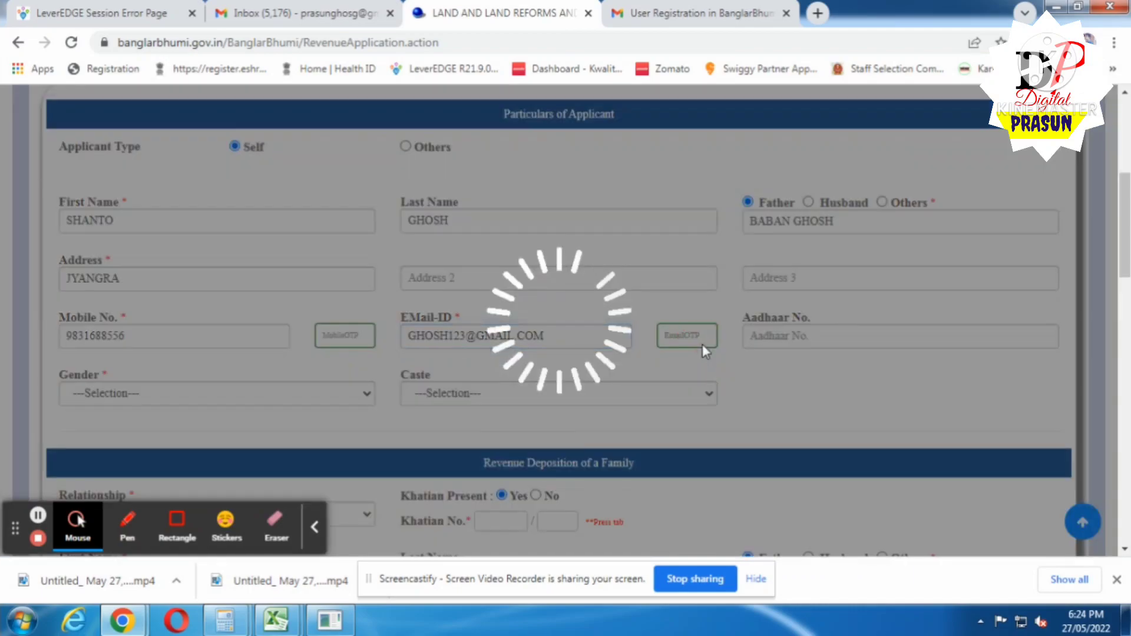
click(701, 342)
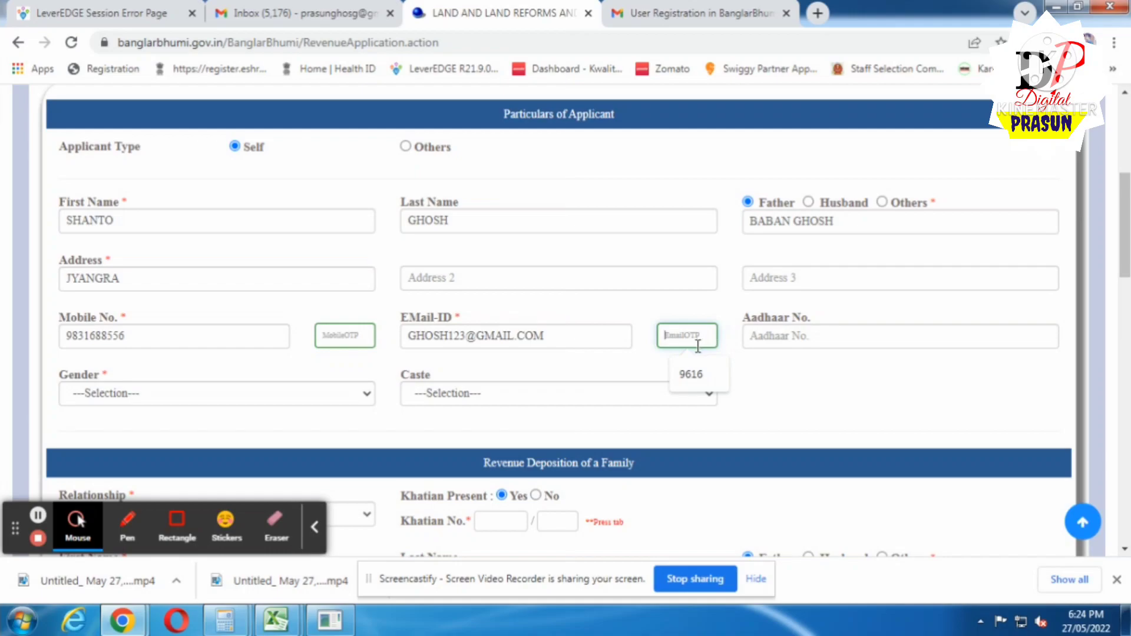
click(699, 373)
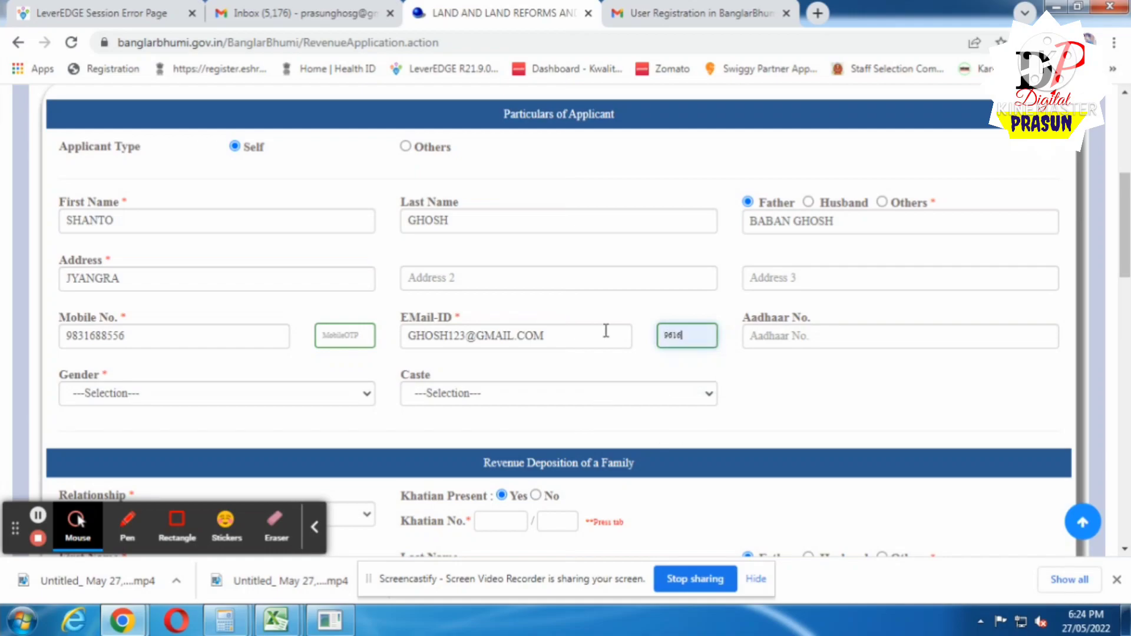
key(BackSpace)
key(BackSpace)
key(BackSpace)
key(BackSpace)
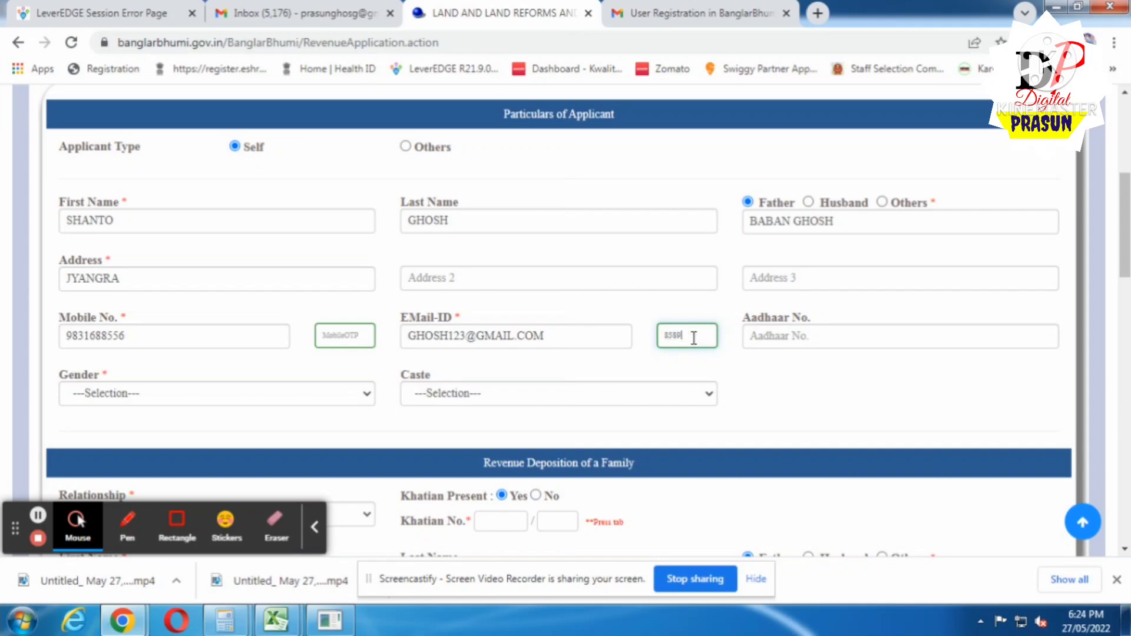
click(808, 344)
click(702, 335)
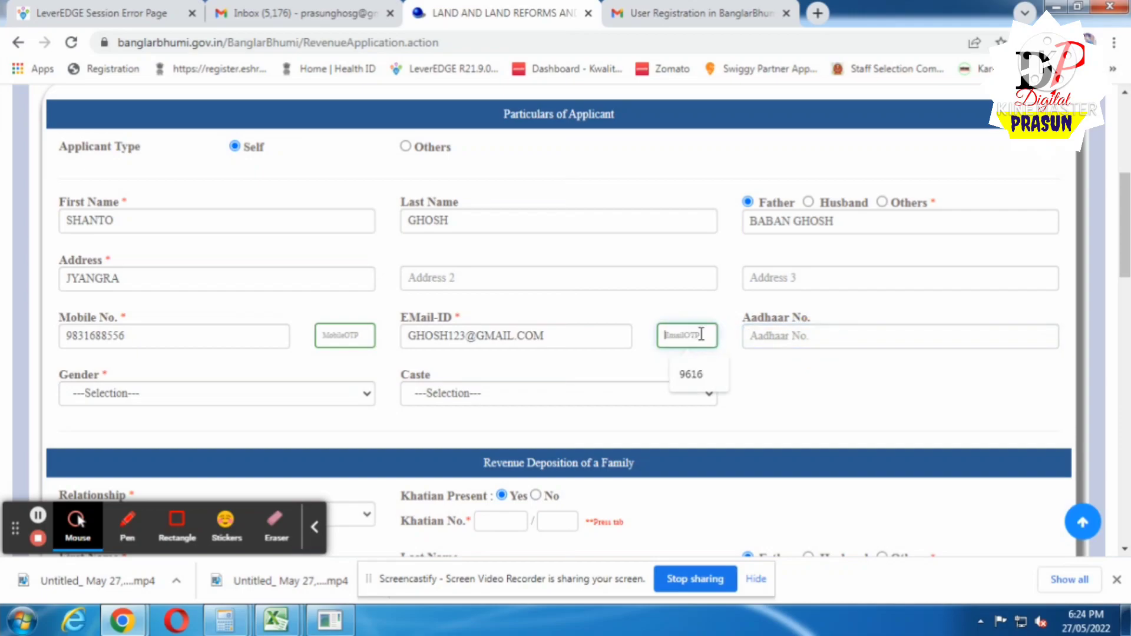
Enter the Aadhaar number and set Gender to Male and Caste to GENERAL
click(828, 338)
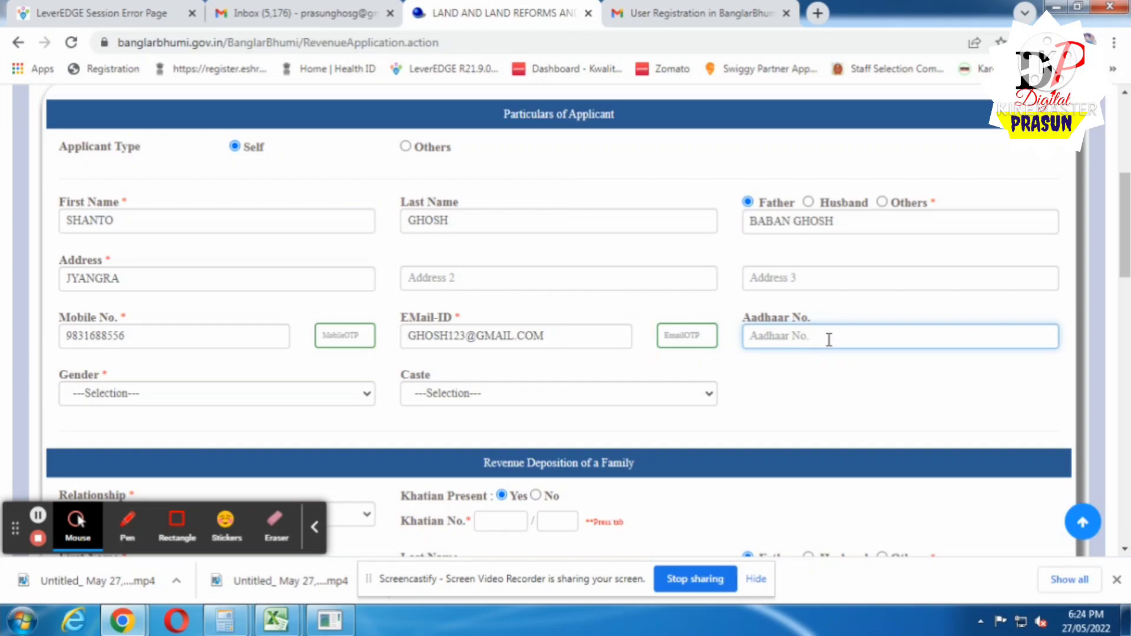
click(290, 399)
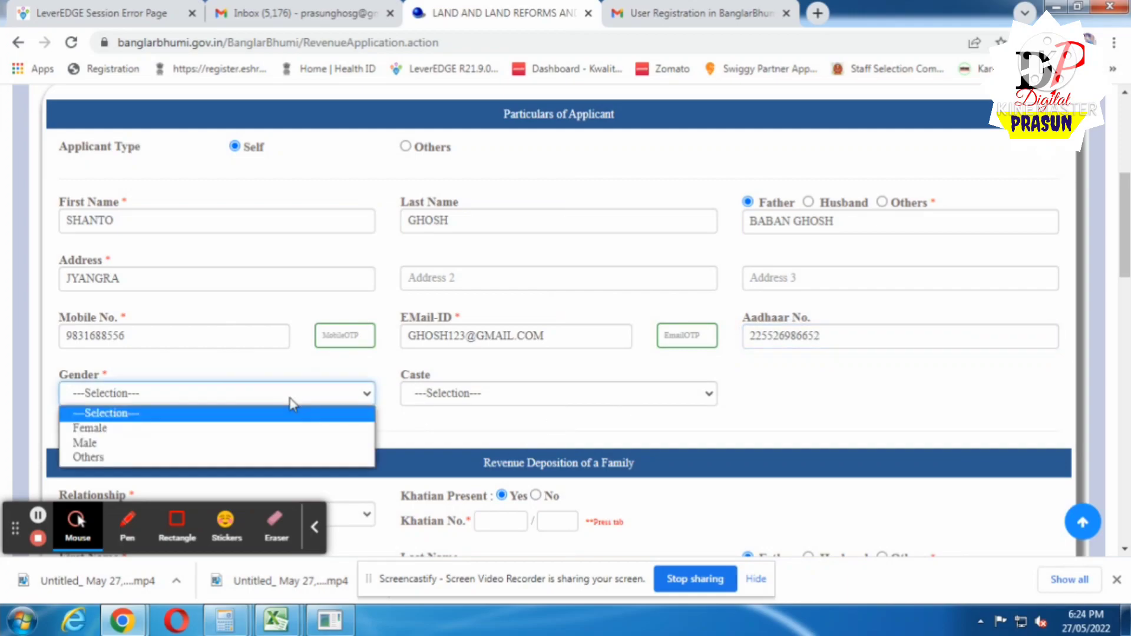
click(242, 443)
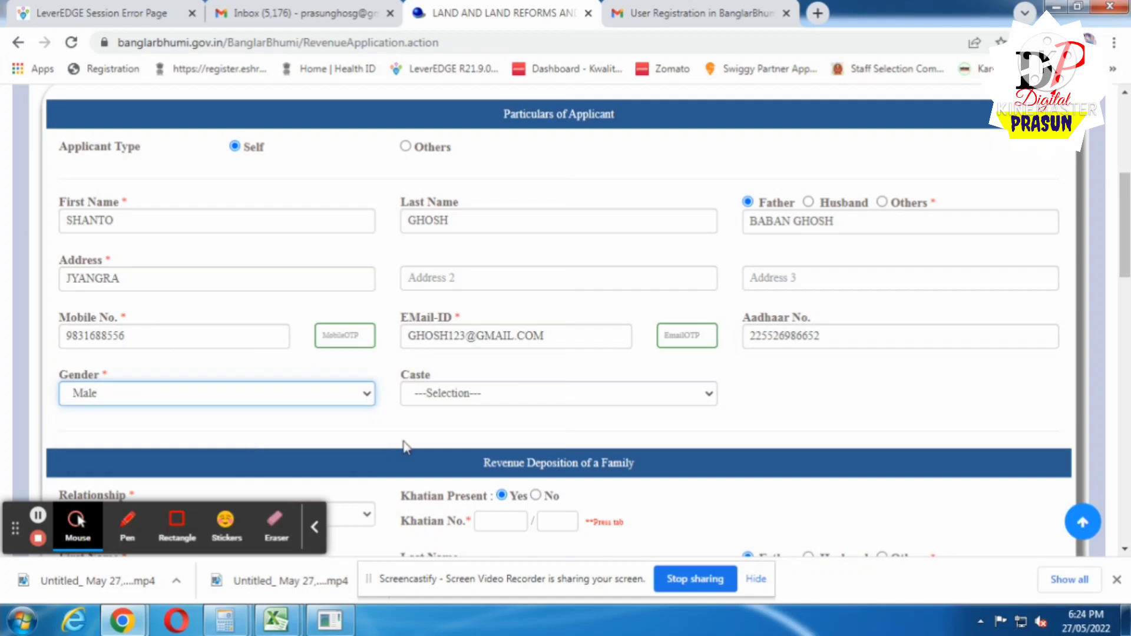
click(569, 402)
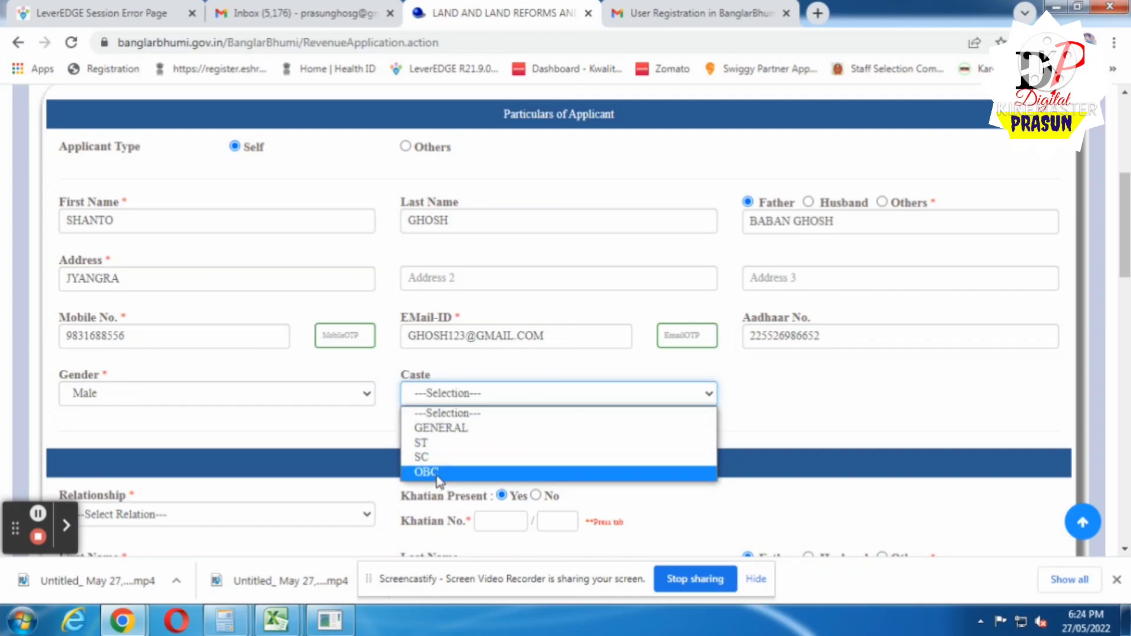
click(442, 428)
scroll(218, 457, down, 3)
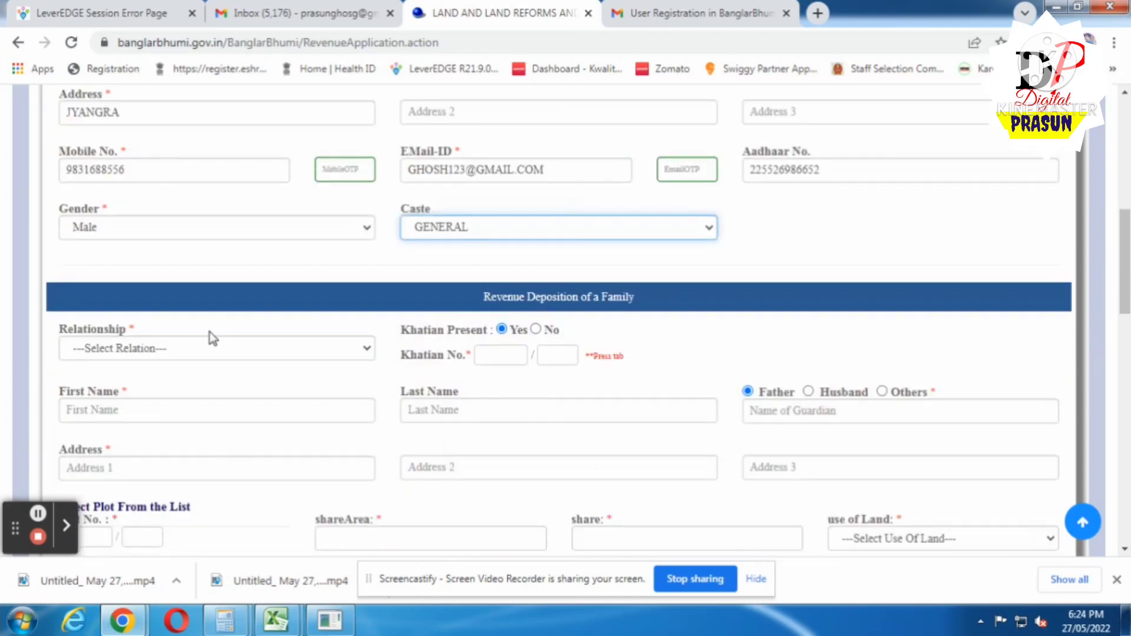
Look through the family Relationship options without selecting one
click(227, 353)
click(230, 352)
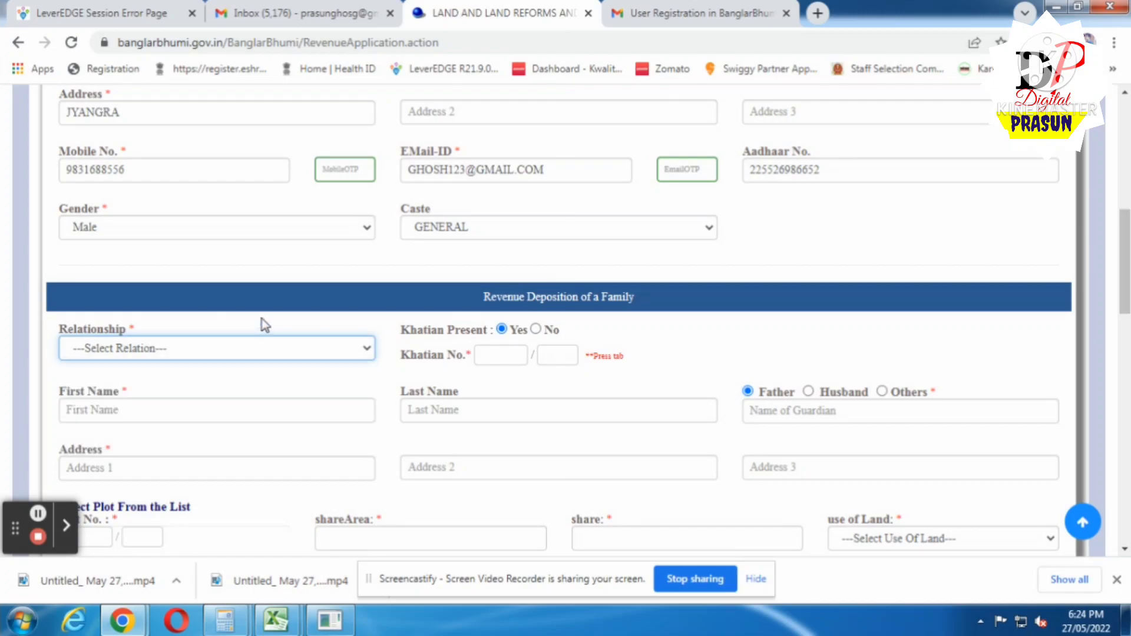
click(265, 354)
click(521, 386)
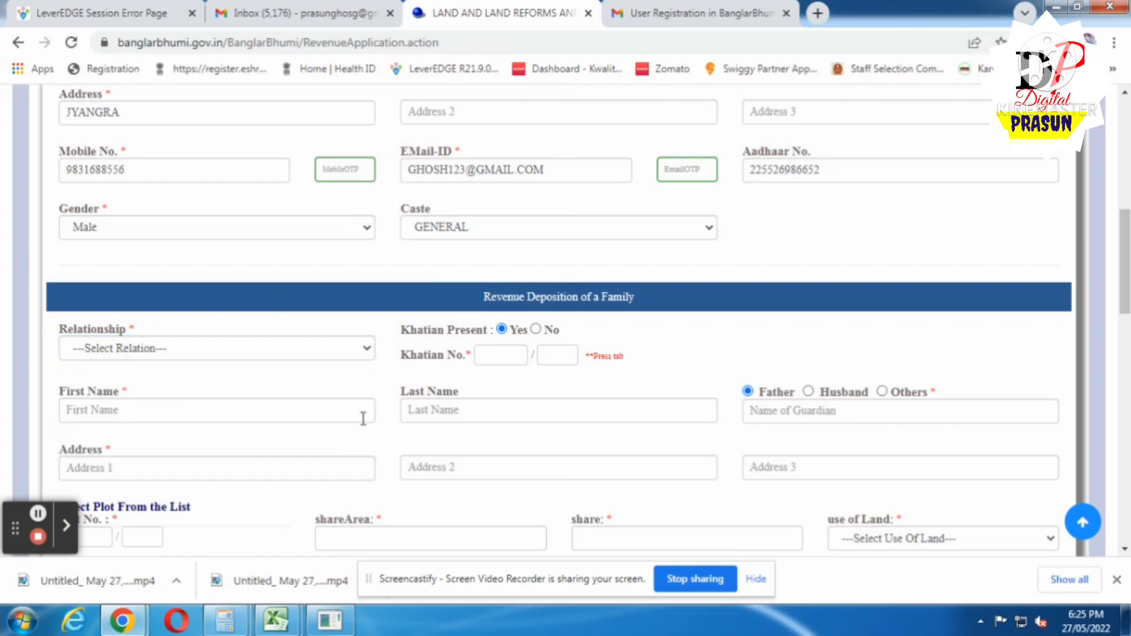
scroll(363, 419, down, 1)
click(255, 266)
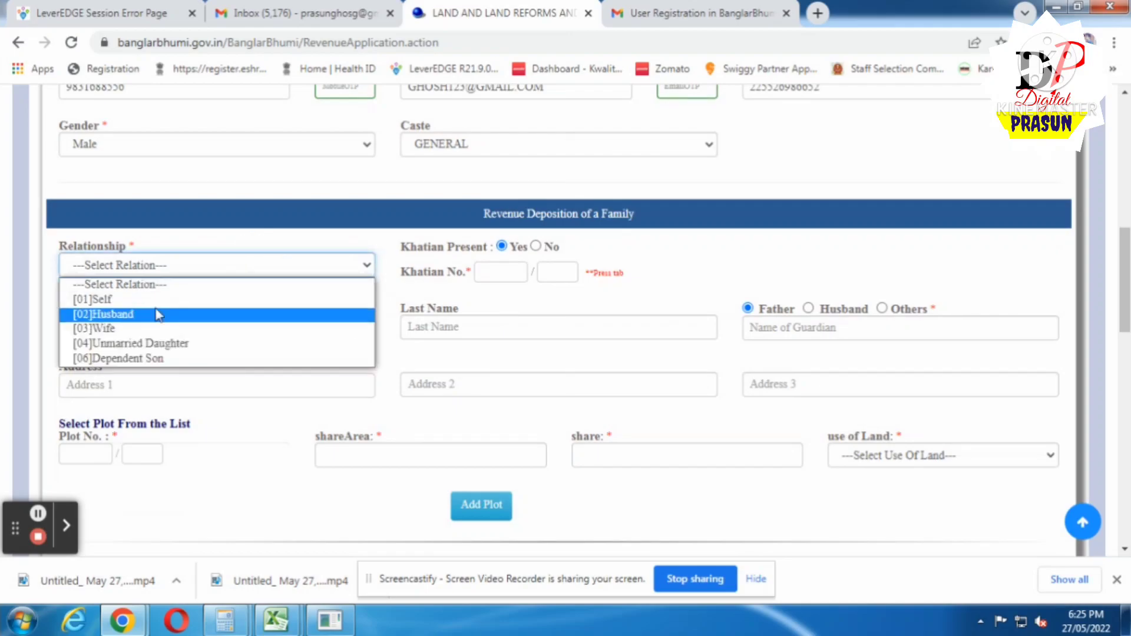
click(458, 311)
Enter Khatian No. 1289 in the Revenue Deposition of a Family section
click(518, 272)
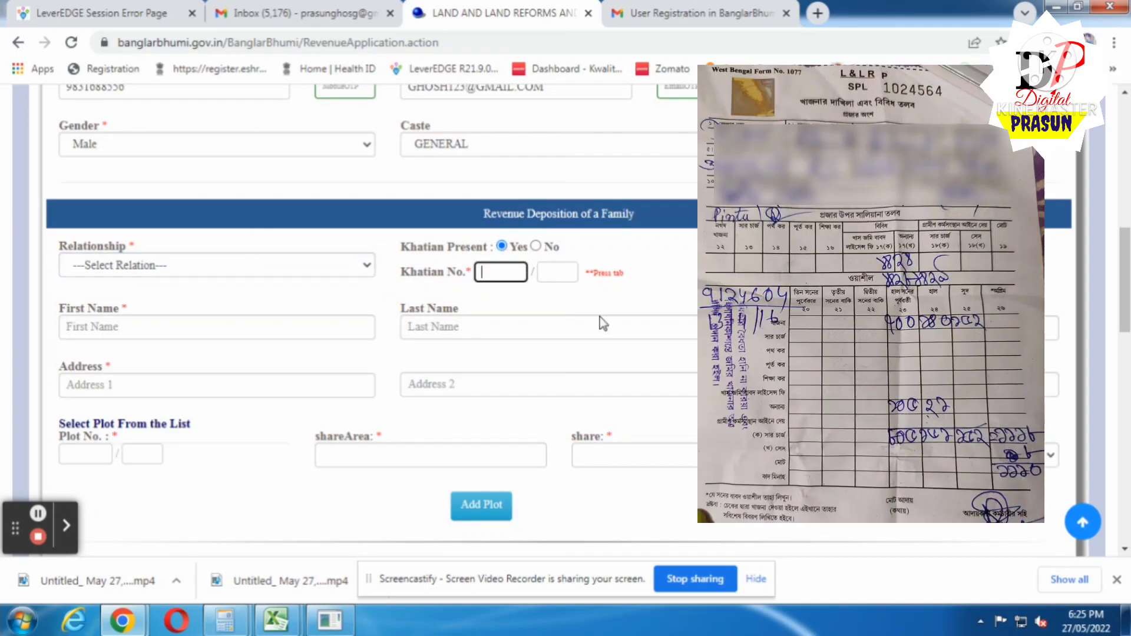
scroll(587, 334, down, 1)
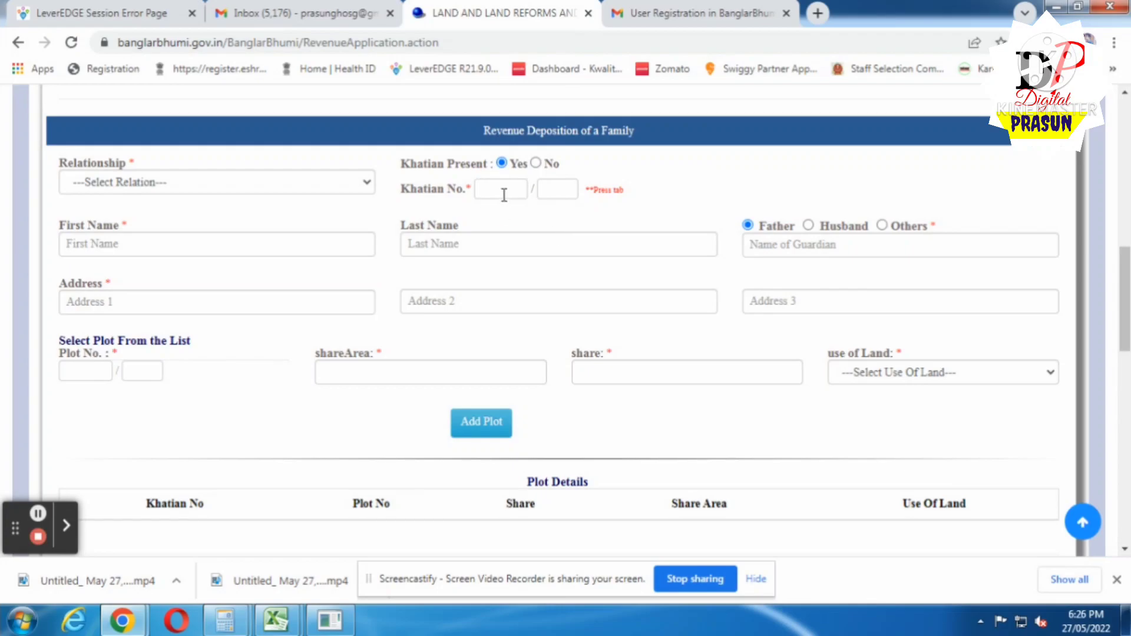
click(505, 196)
click(563, 301)
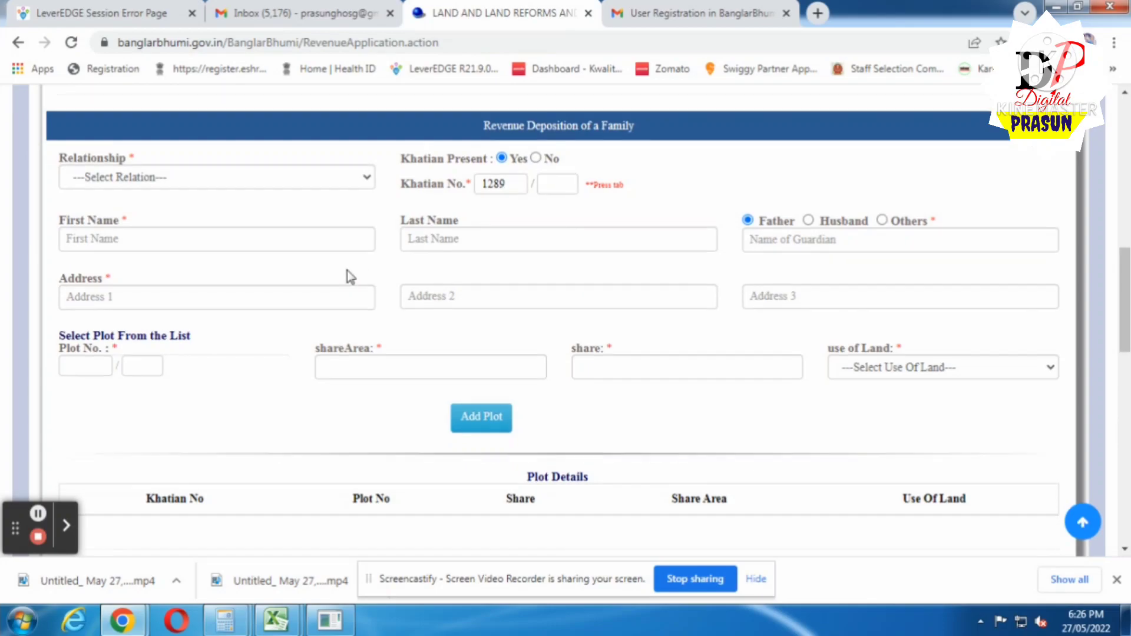
scroll(348, 277, down, 1)
Enter the family member's first and last name
click(282, 165)
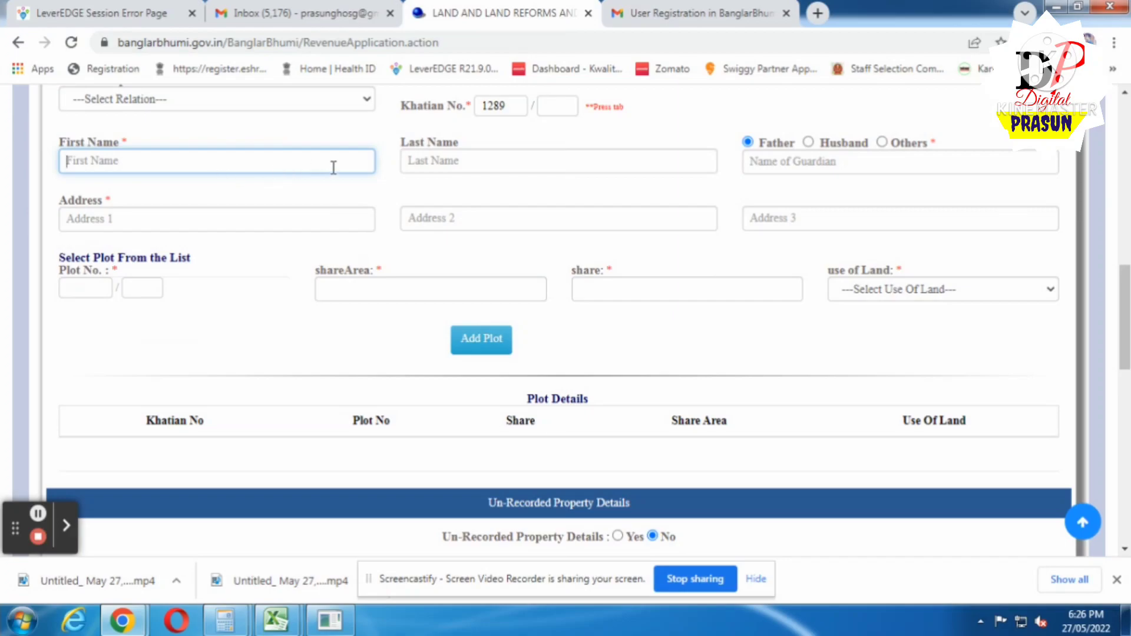
scroll(522, 197, down, 1)
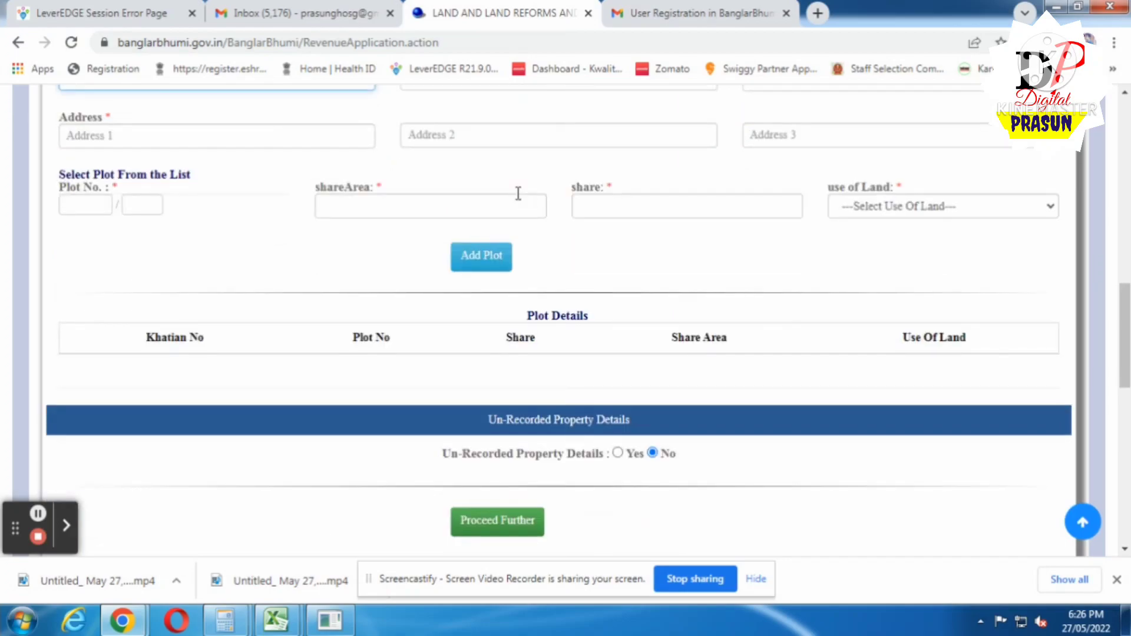
scroll(530, 192, up, 2)
scroll(437, 262, down, 1)
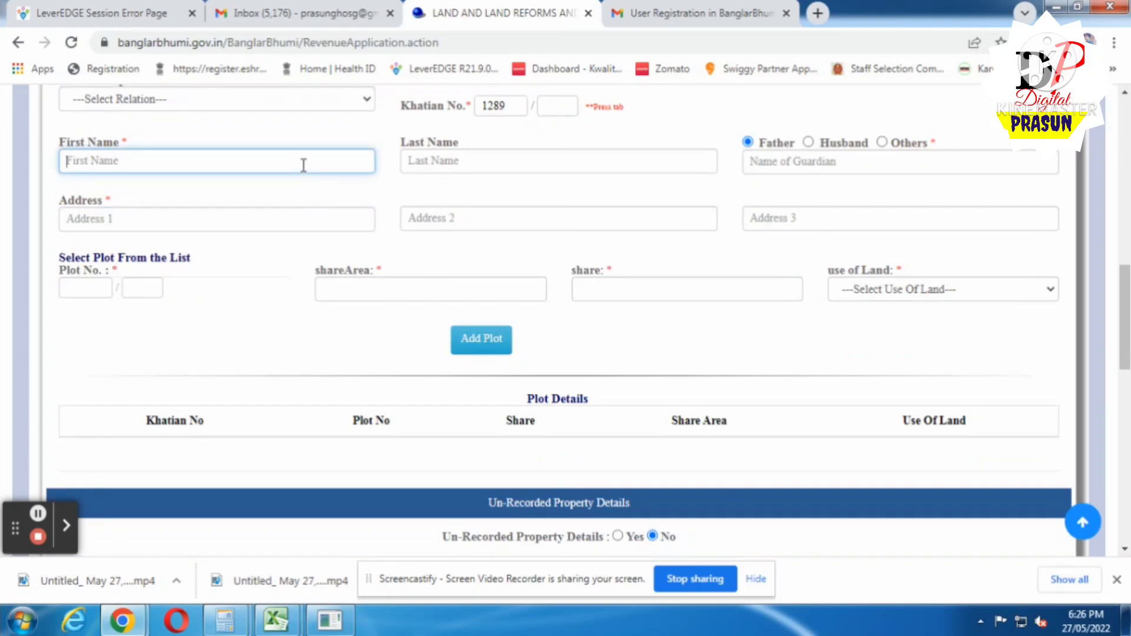
click(160, 154)
text(P)
key(BackSpace)
key(Tab)
key(Tab)
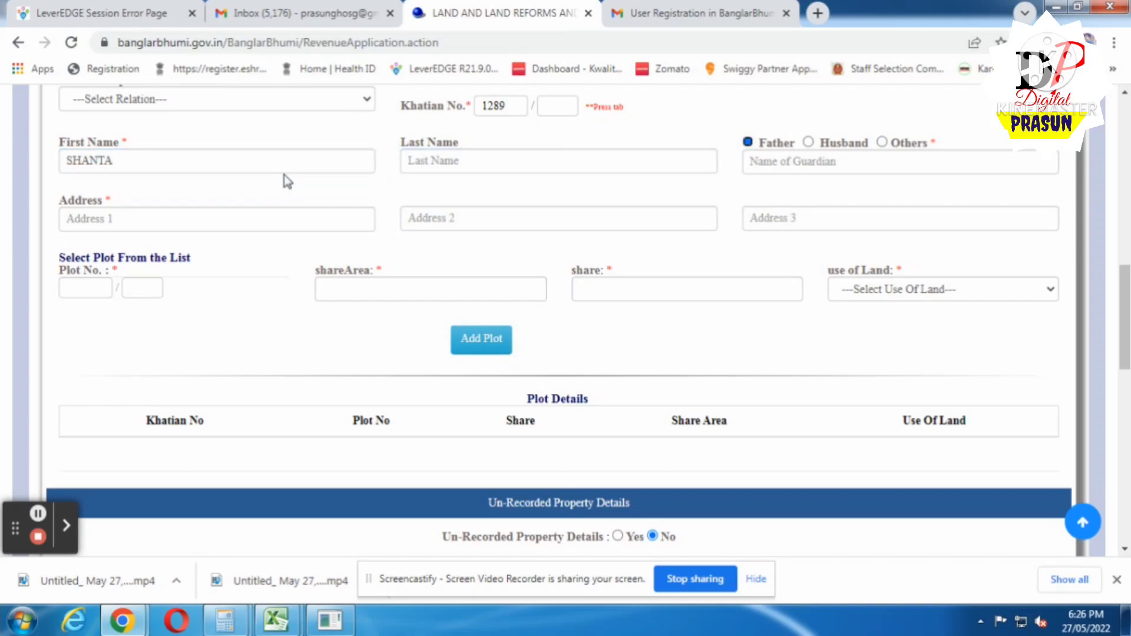
click(284, 162)
click(479, 154)
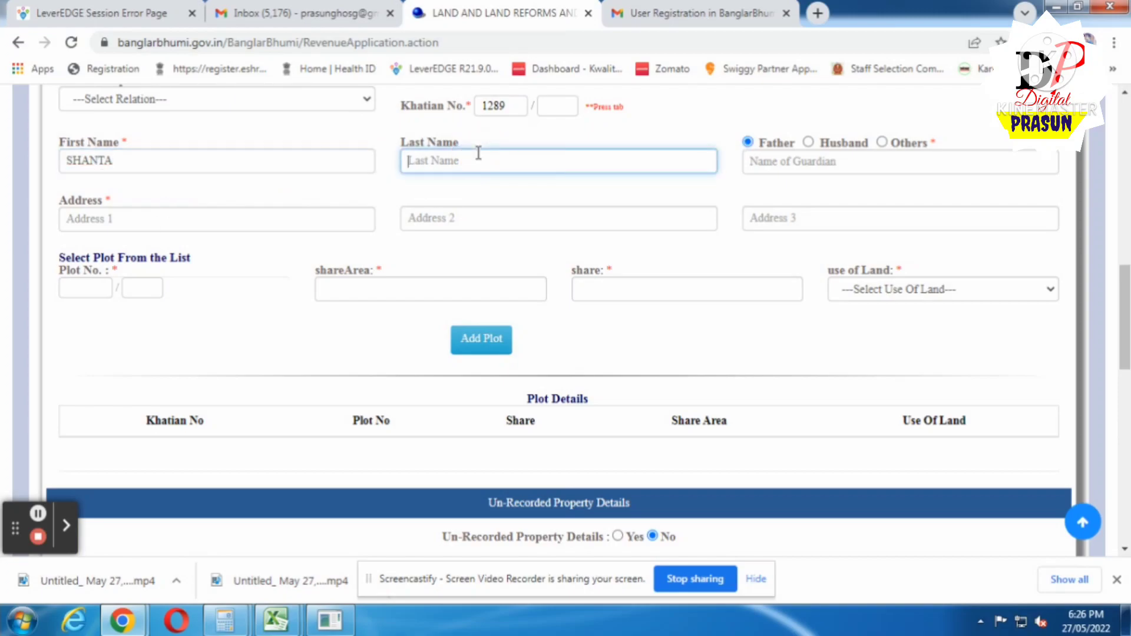
Fill in the guardian's name and address, and set use of land to [R03]Bastu
click(777, 165)
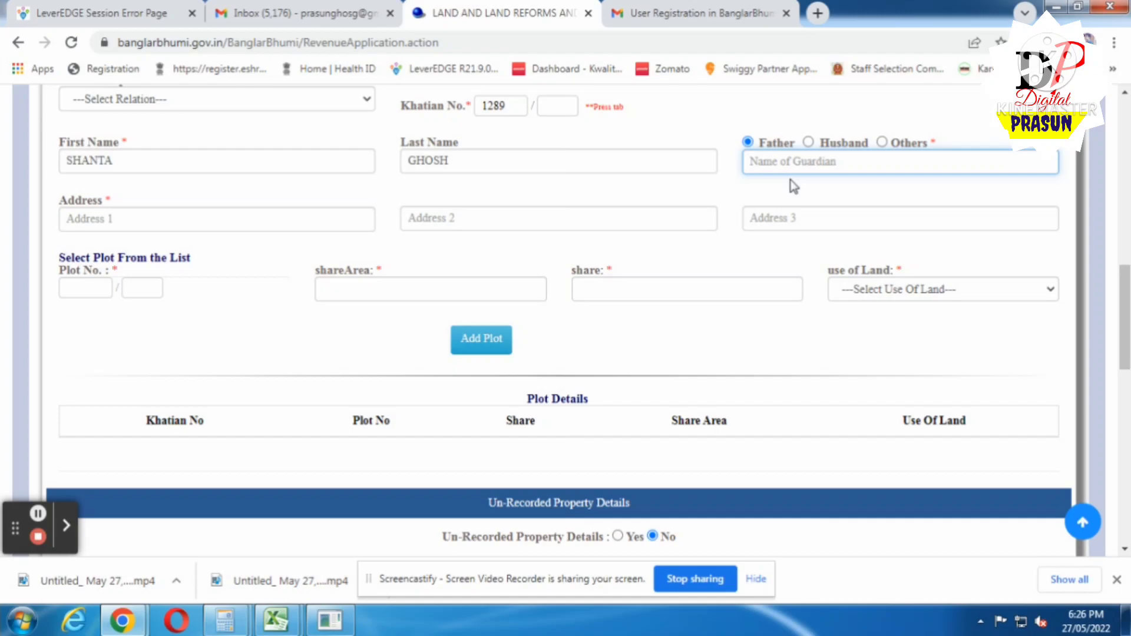
text(S GHOSH)
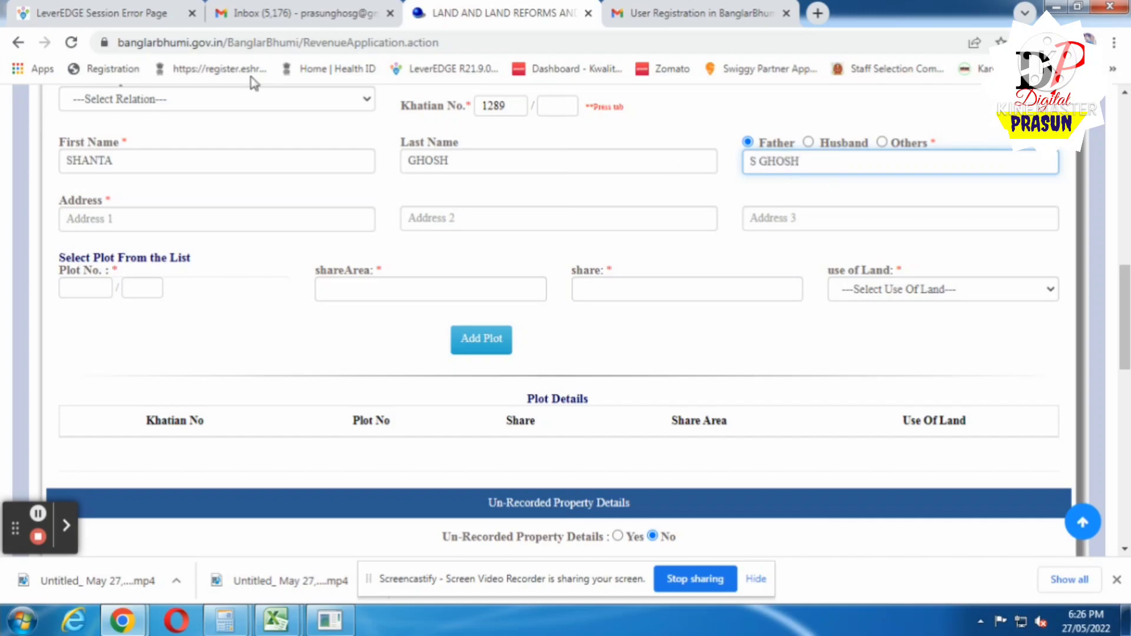
click(176, 220)
text(JY)
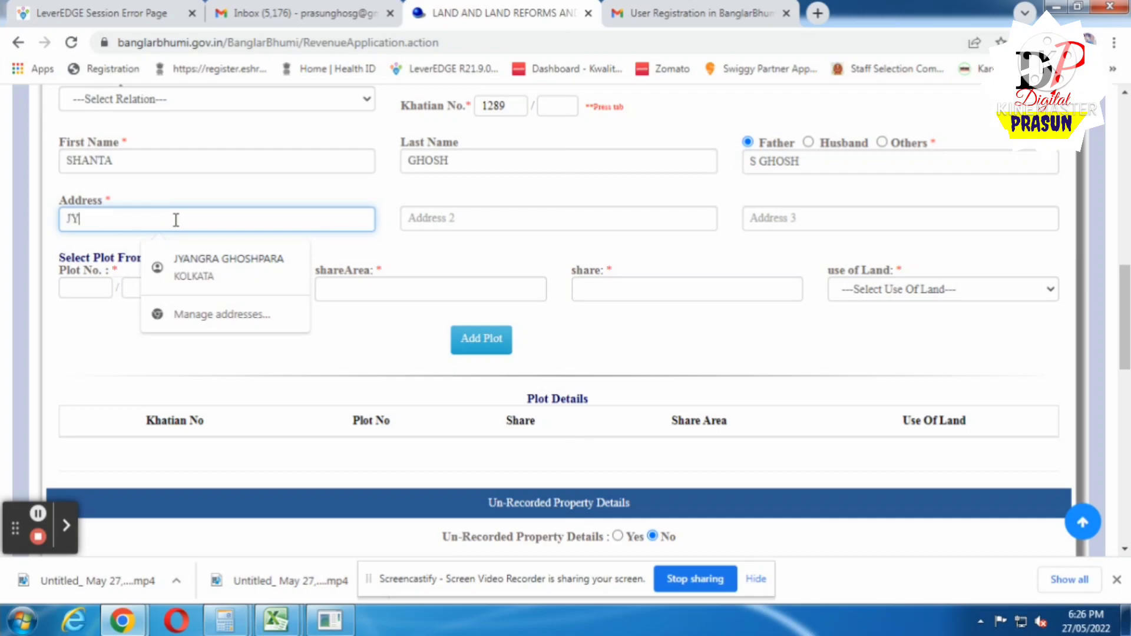
text(ANGRA GHOSHPARA)
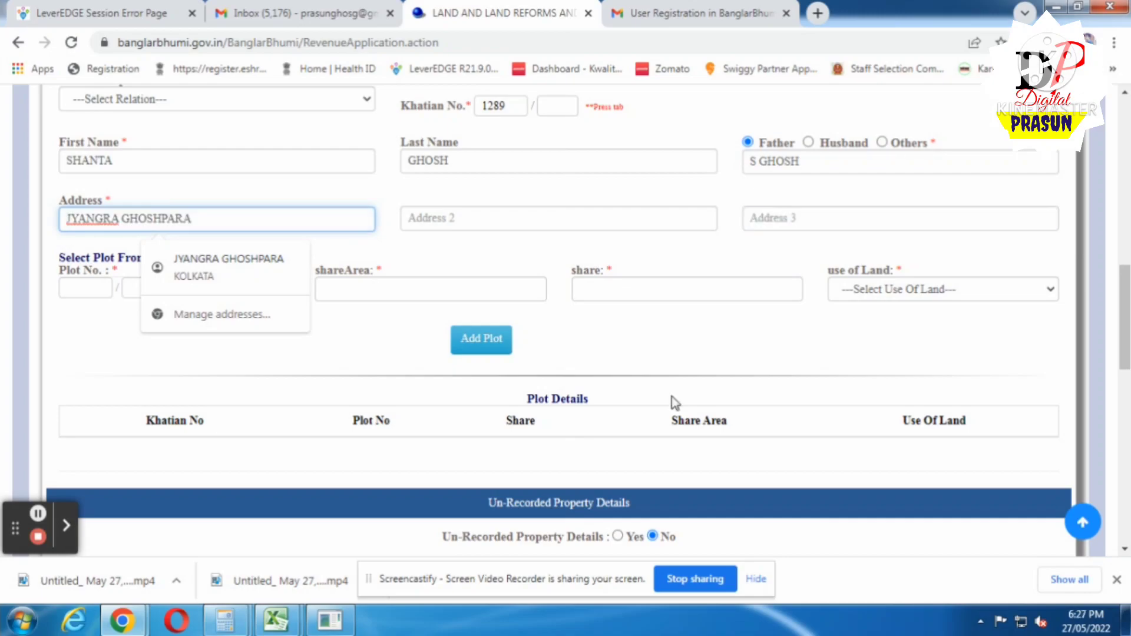
click(753, 216)
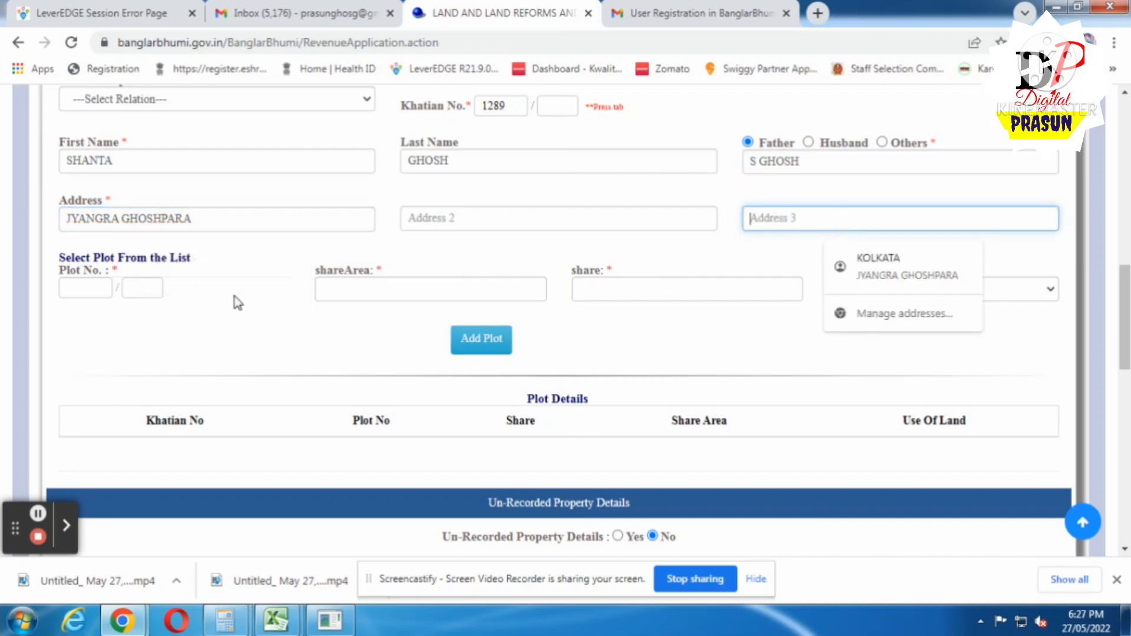
click(952, 207)
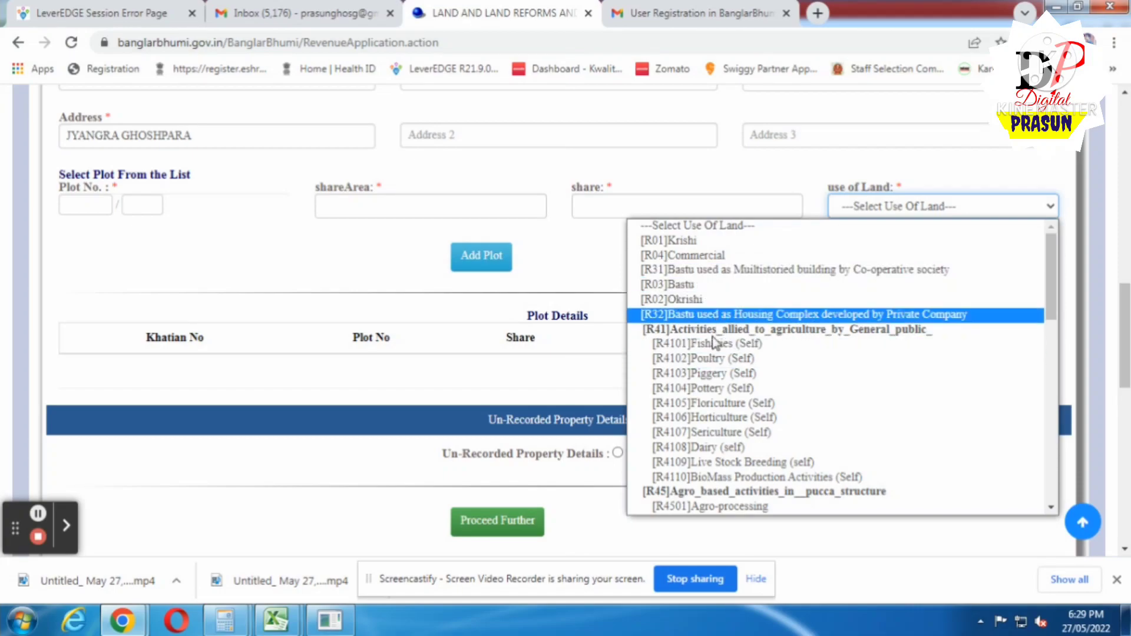
click(691, 286)
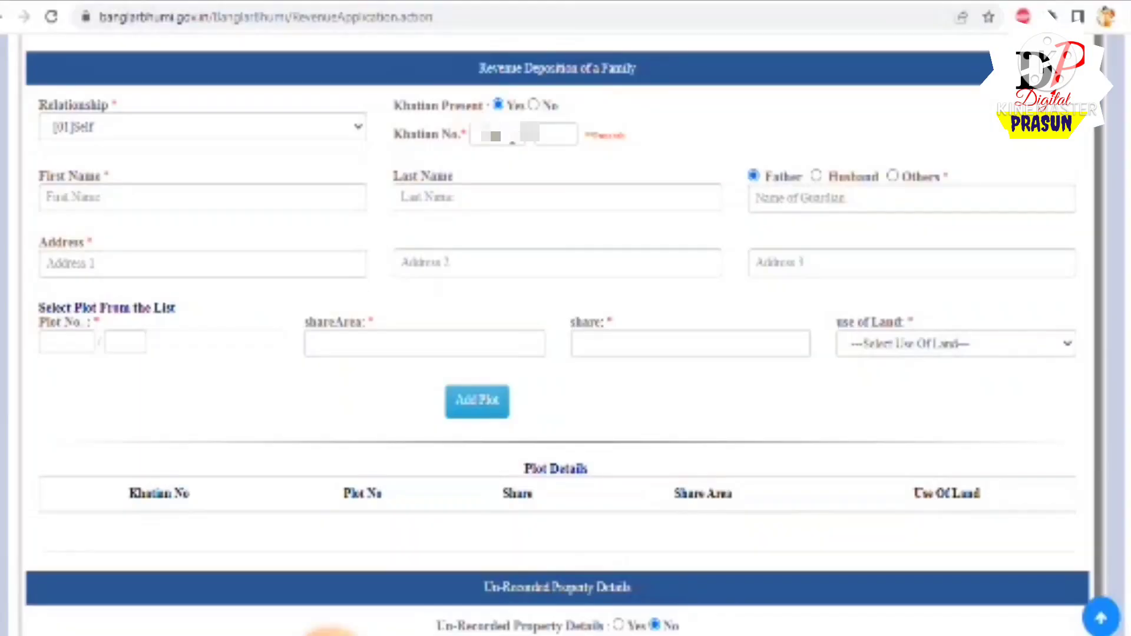
Look up the khatian and confirm YES to list its plots 295, 296, 297, 298 and 316
click(511, 139)
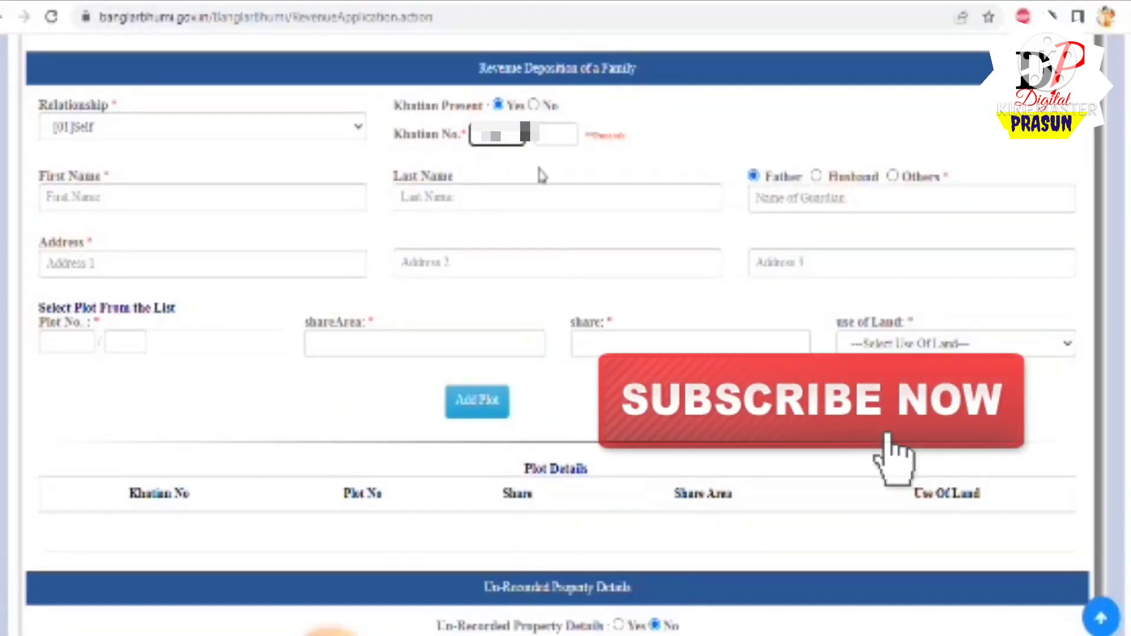
key(Tab)
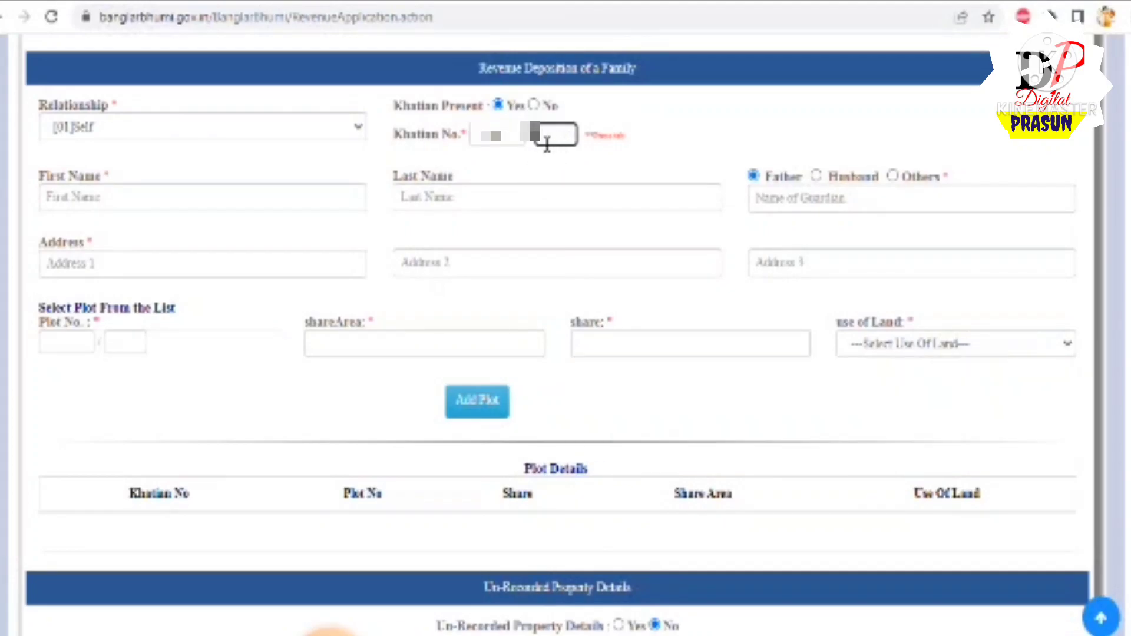
click(560, 156)
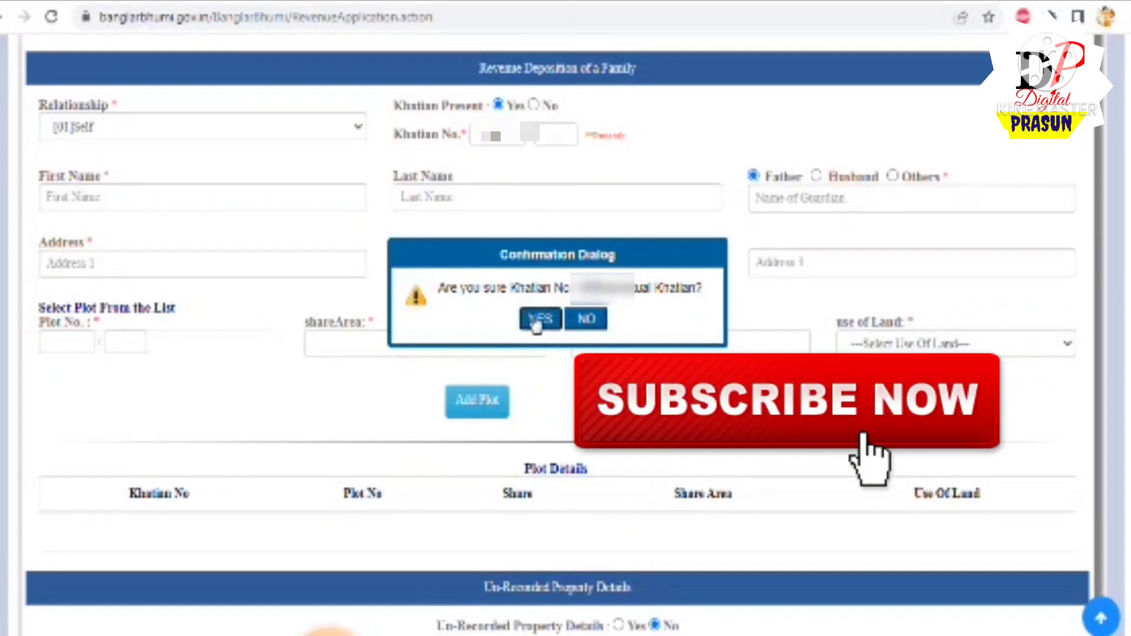
click(539, 320)
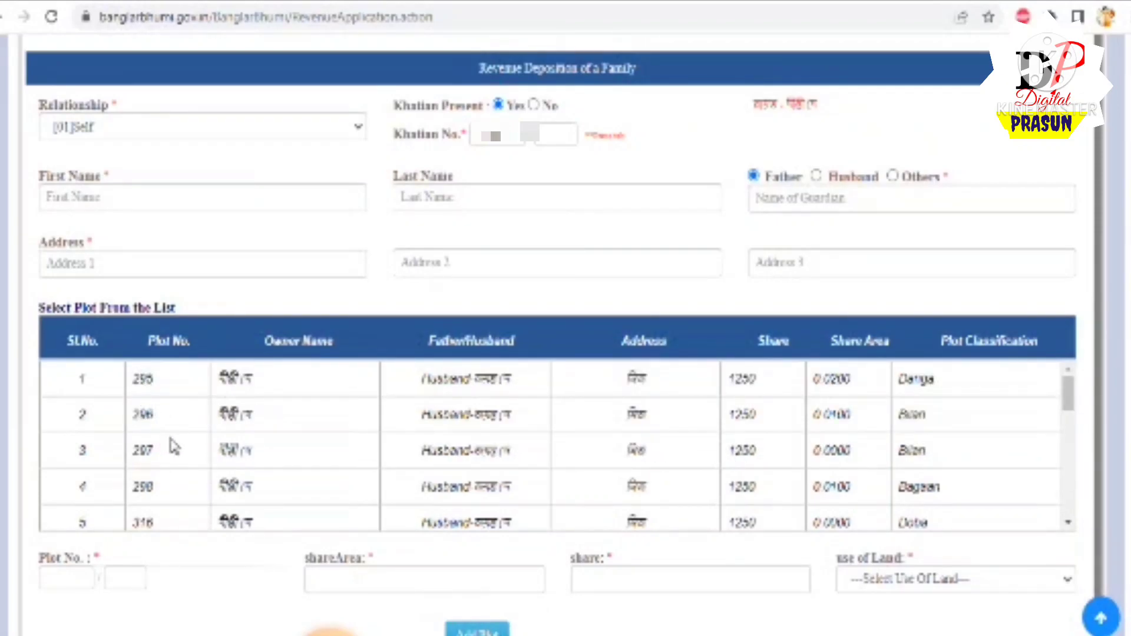
Select plot 295 (share 1250, area 0.0200), set its land use to [R01]Krishi, and add it
scroll(200, 457, down, 2)
scroll(197, 457, down, 5)
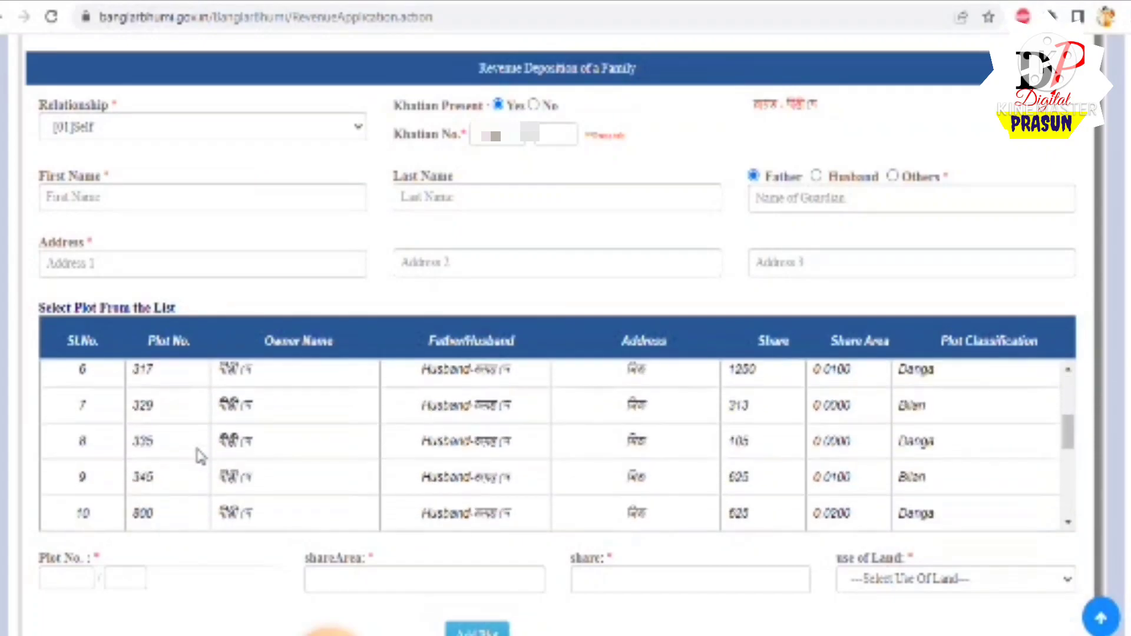
scroll(176, 457, down, 5)
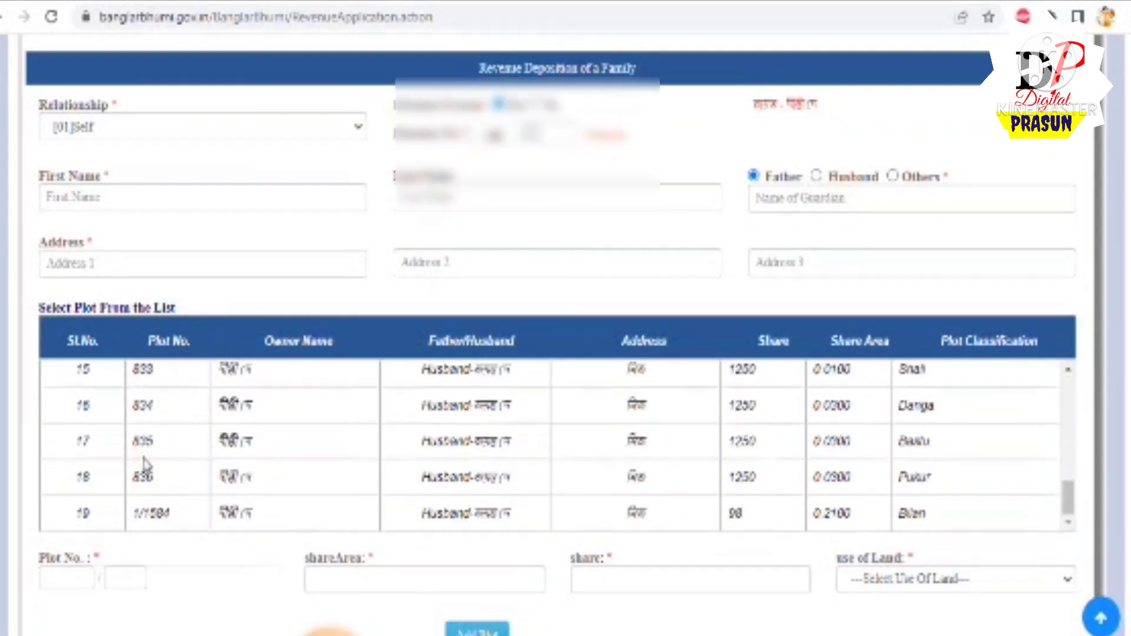
scroll(187, 442, up, 3)
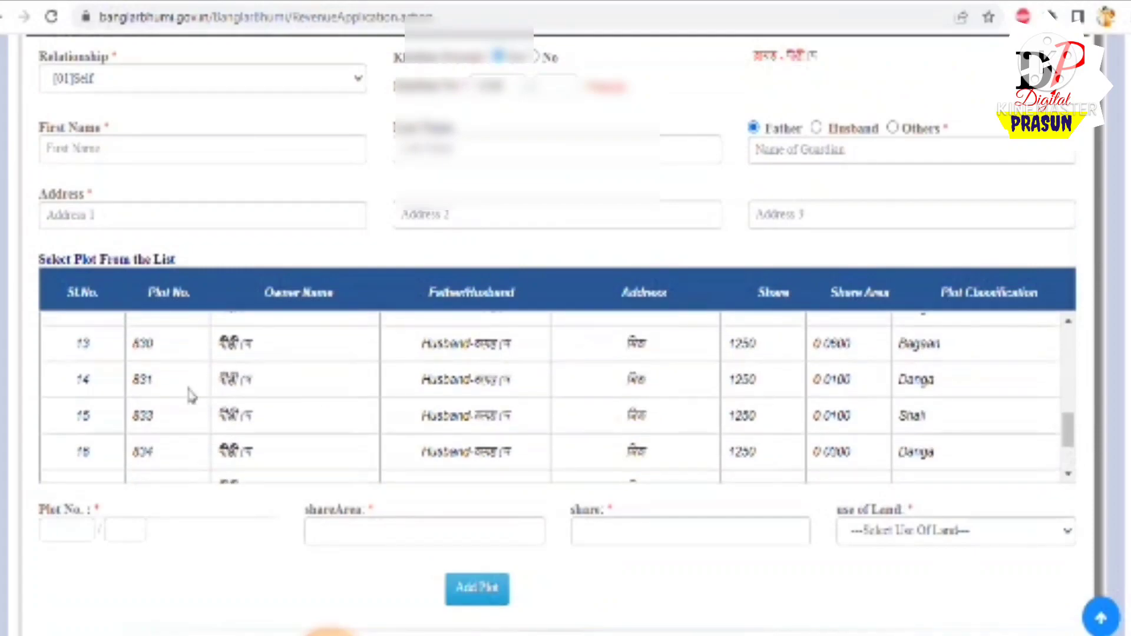
scroll(176, 392, up, 2)
scroll(177, 390, up, 3)
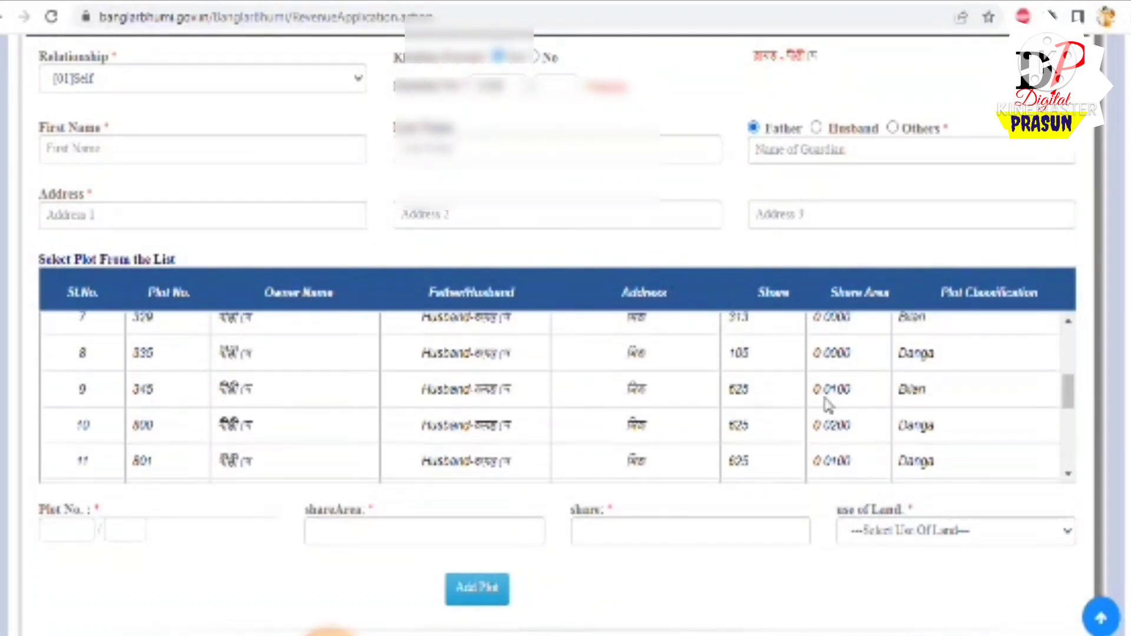
drag(1068, 407, 1072, 351)
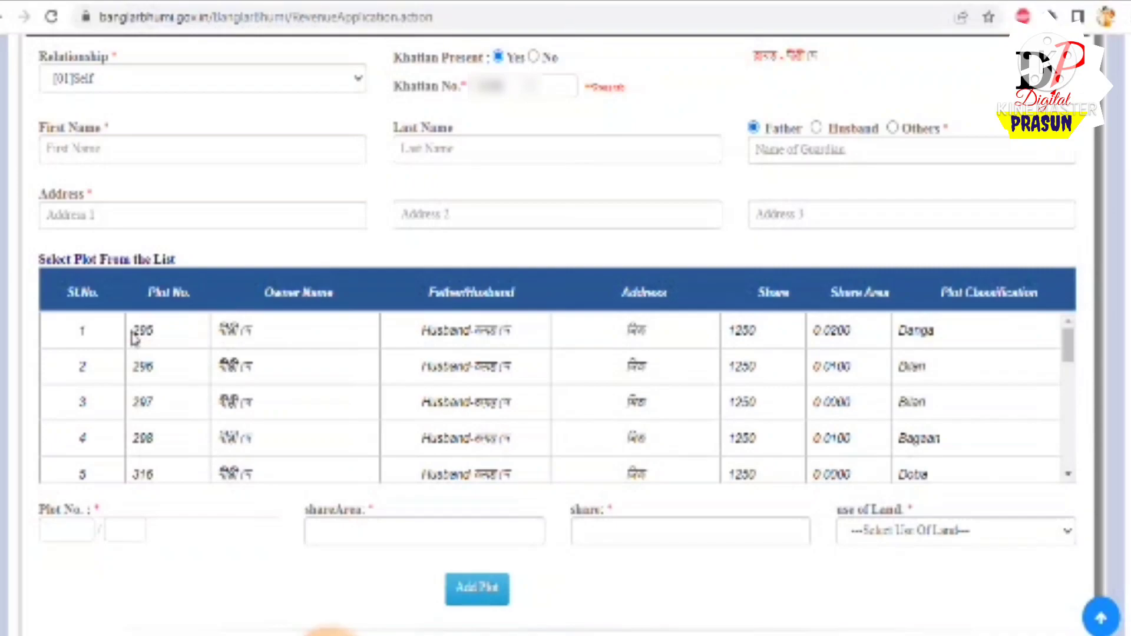
drag(132, 332, 286, 339)
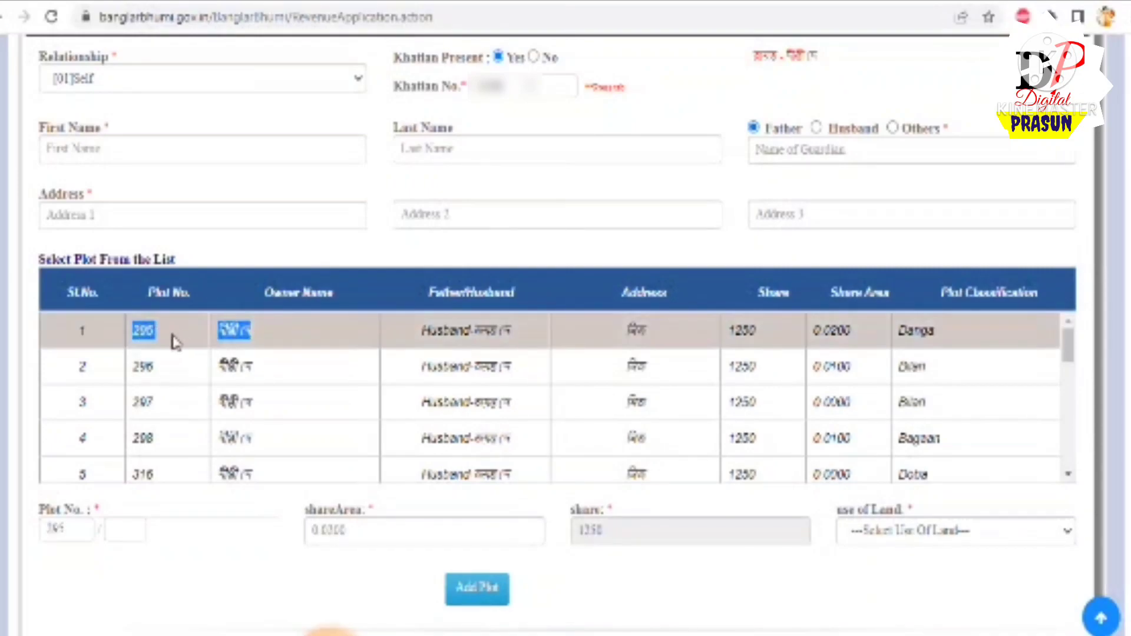
click(270, 342)
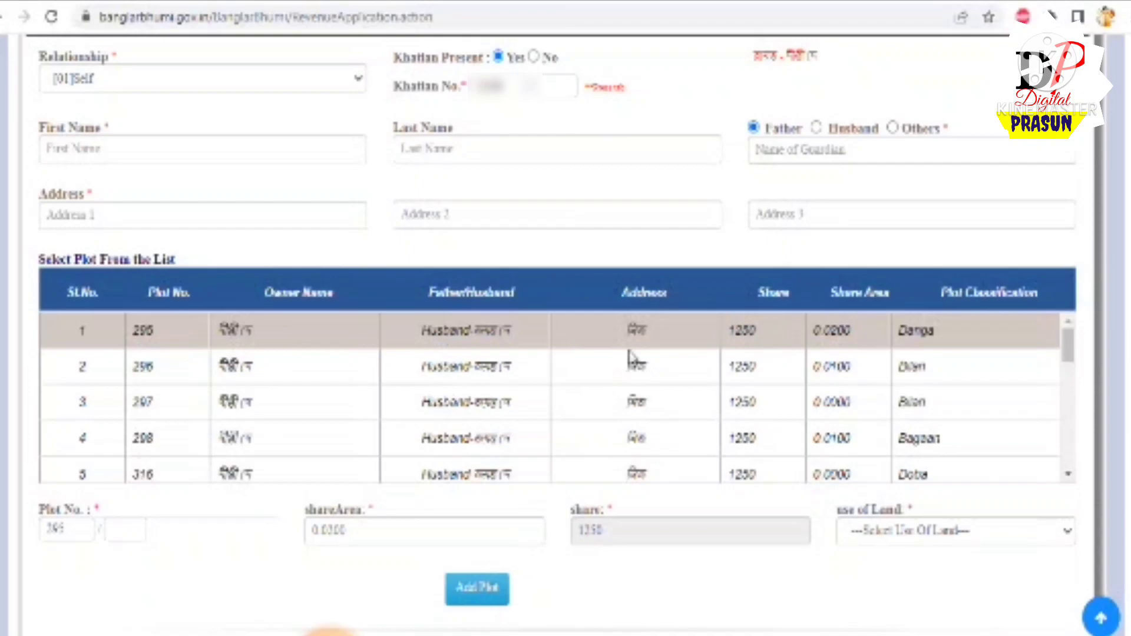
click(912, 532)
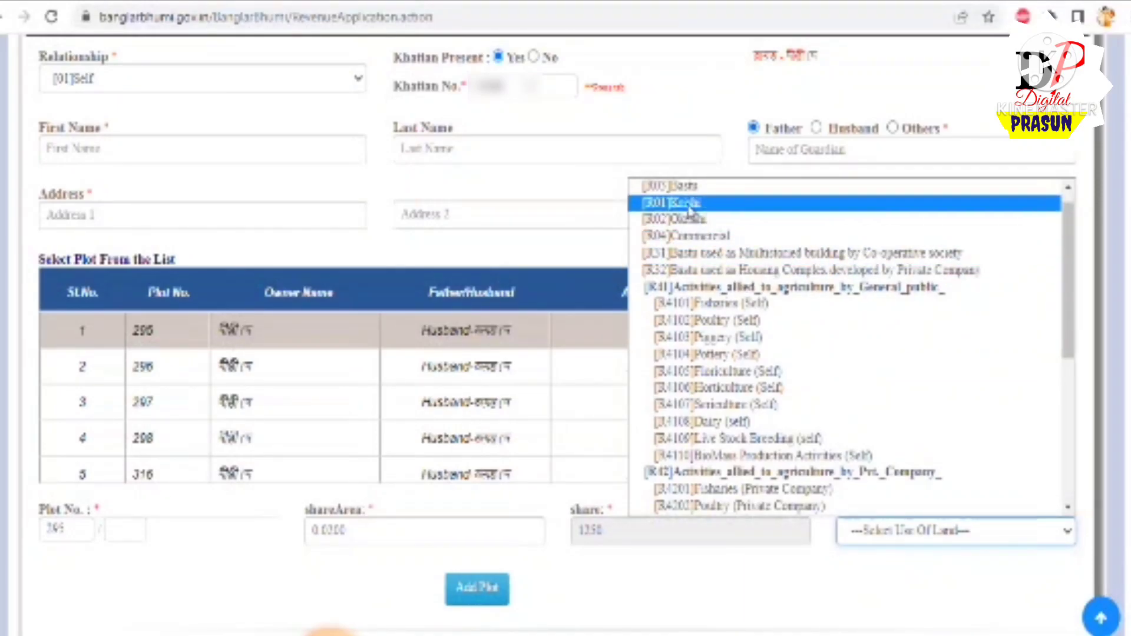
click(700, 211)
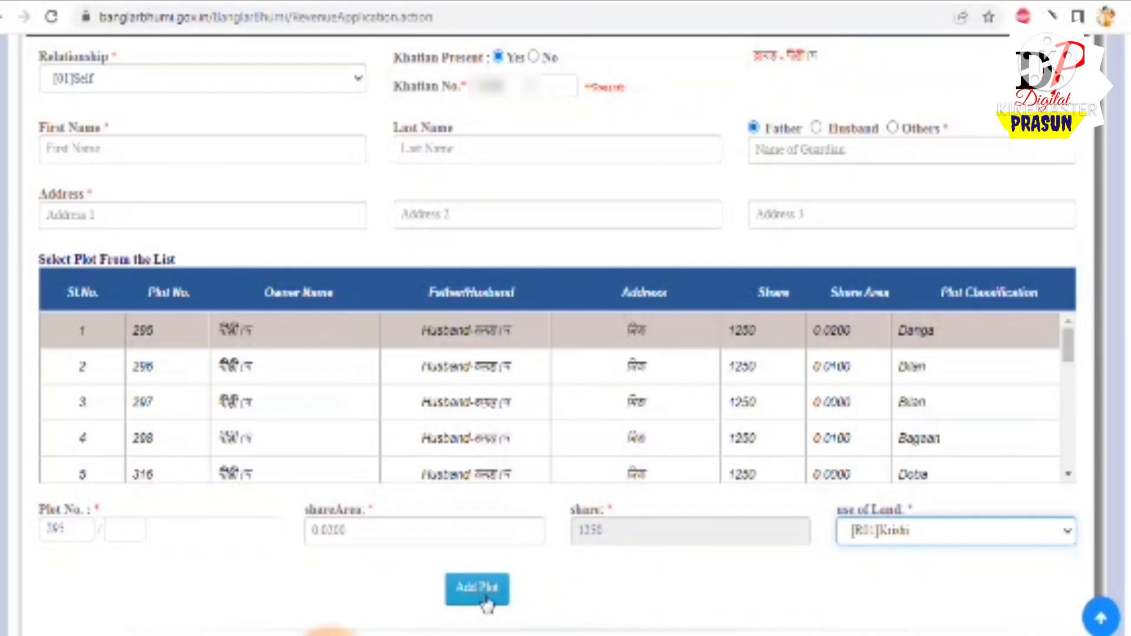
click(487, 595)
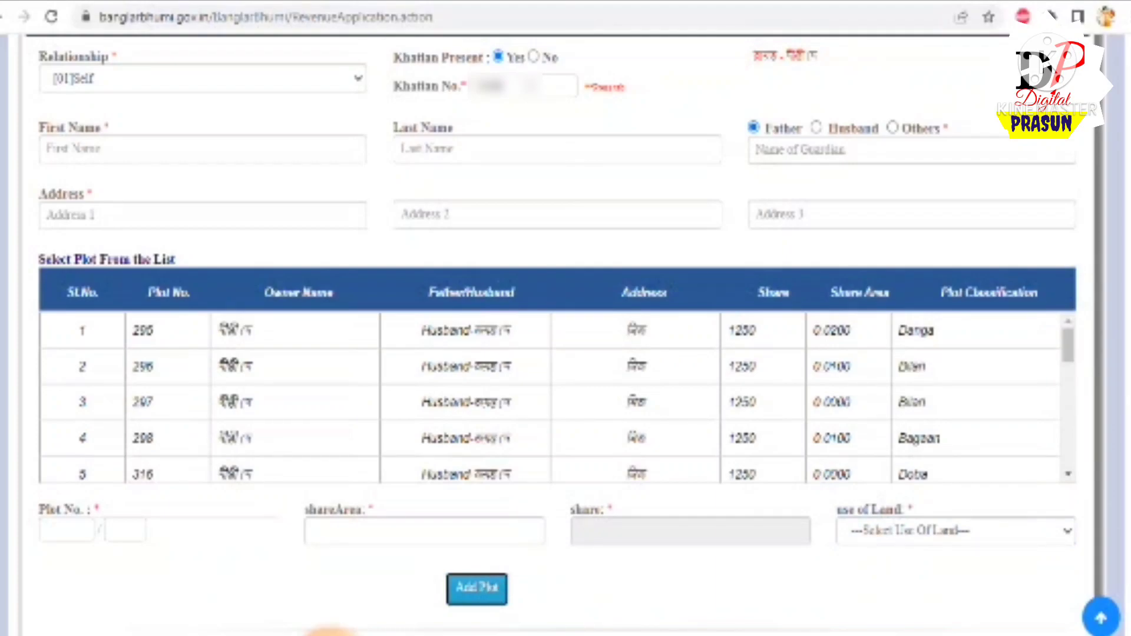
Add plot 297 with land use [R02]Okrishi and check the Plot Details table
scroll(521, 535, down, 3)
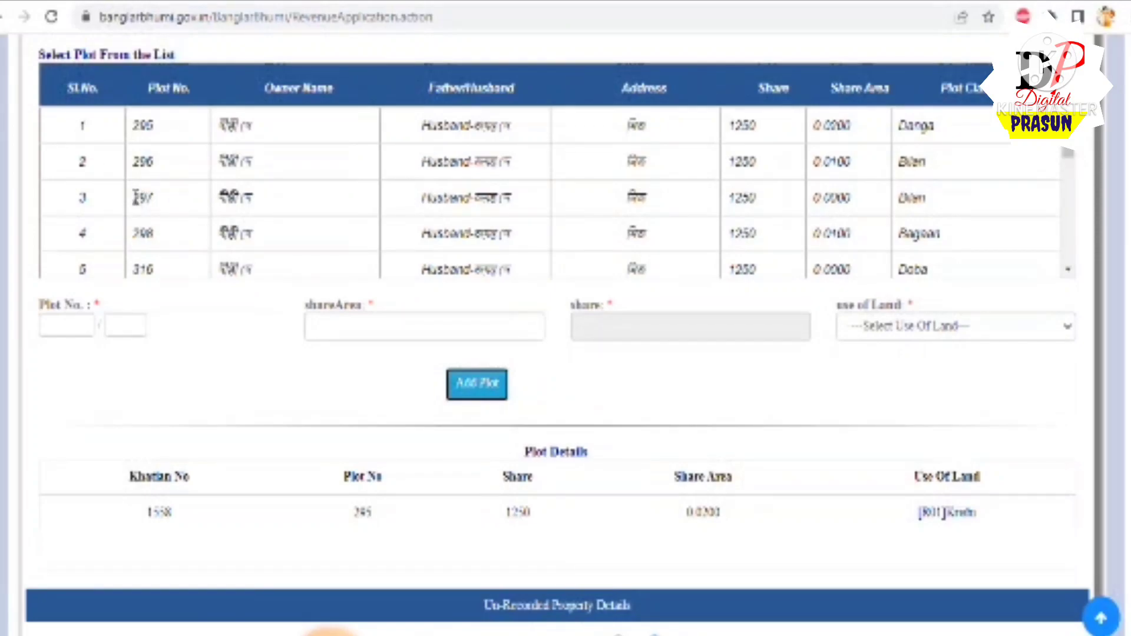
click(137, 197)
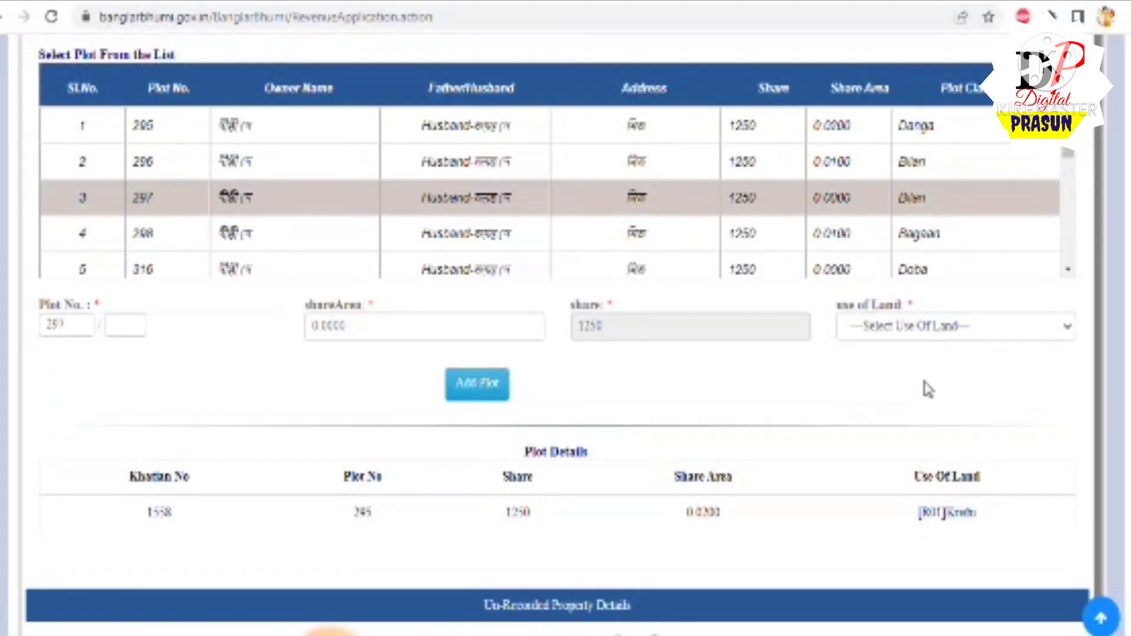
click(940, 335)
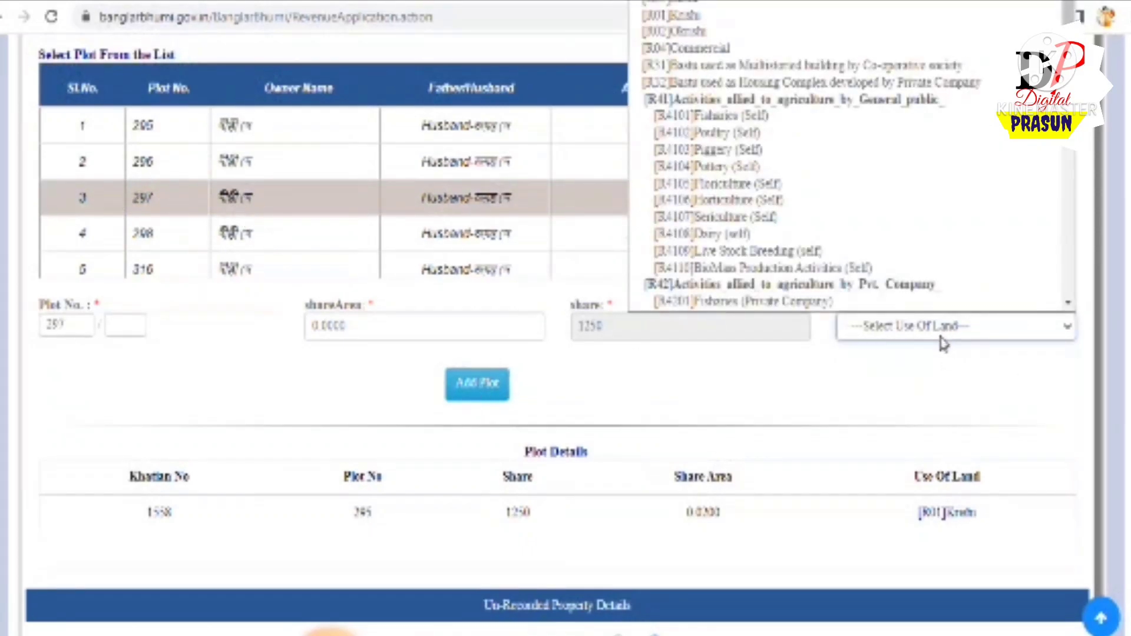
click(711, 32)
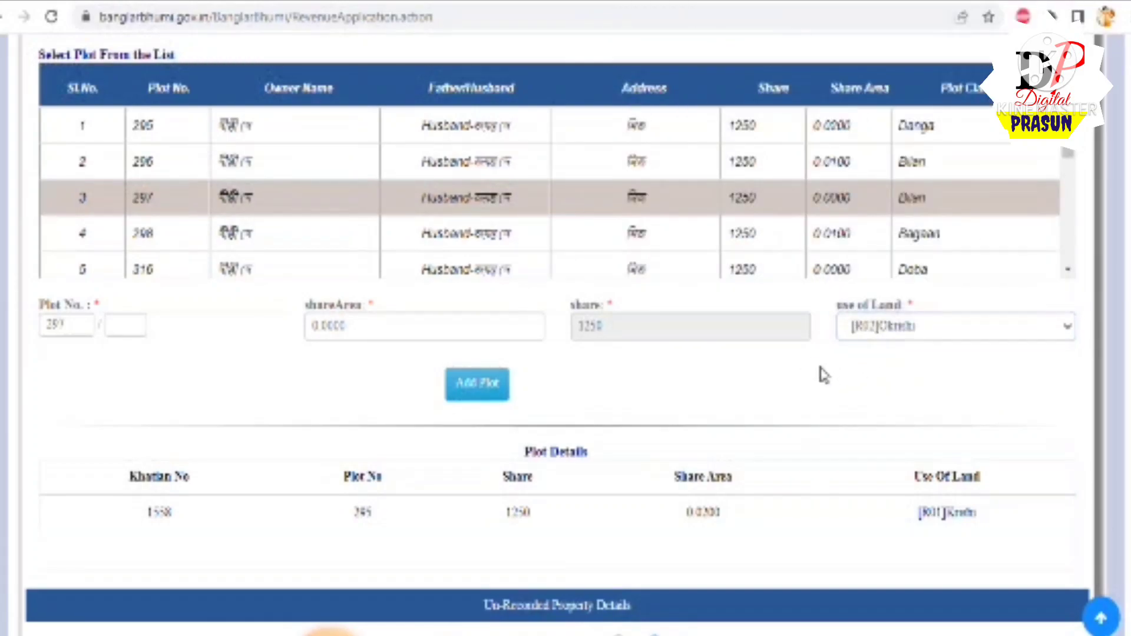
click(478, 386)
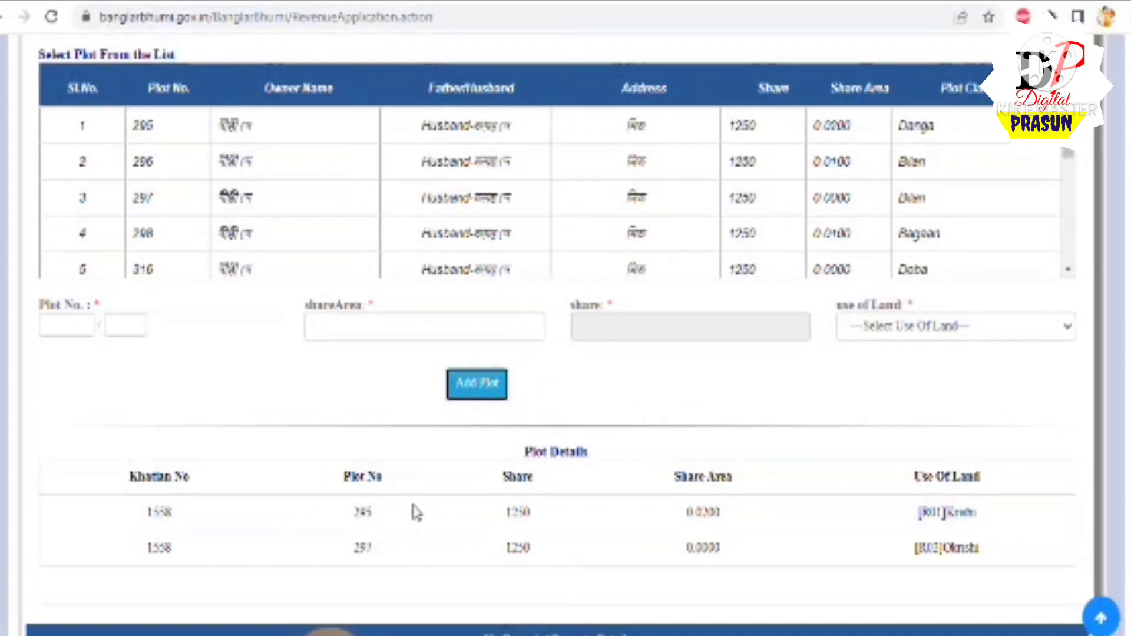
drag(524, 454, 598, 460)
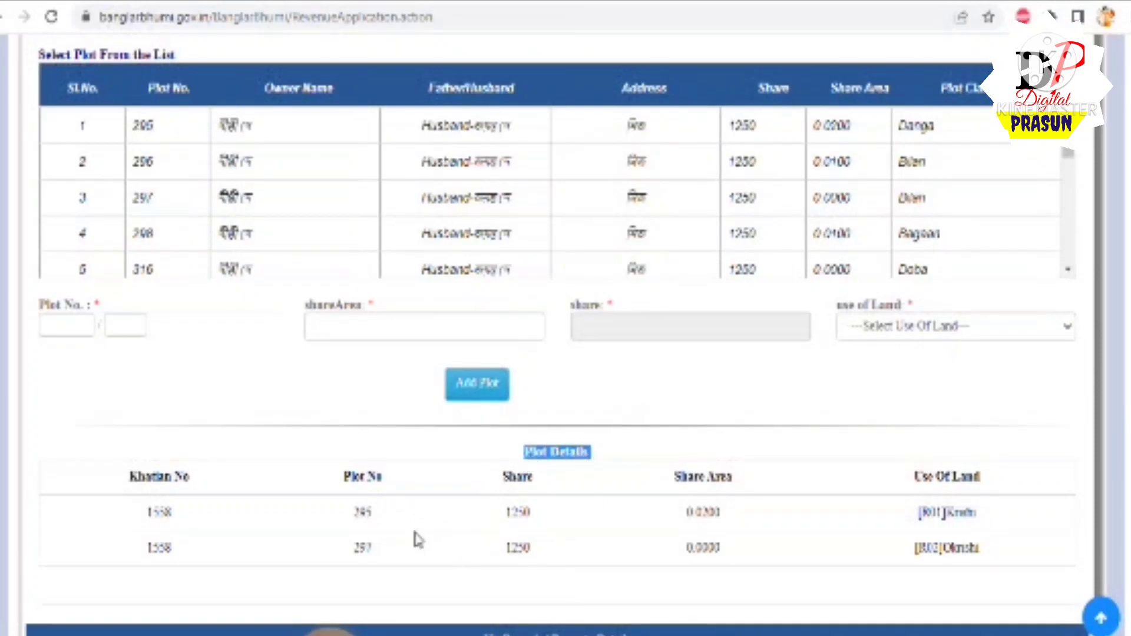
click(259, 541)
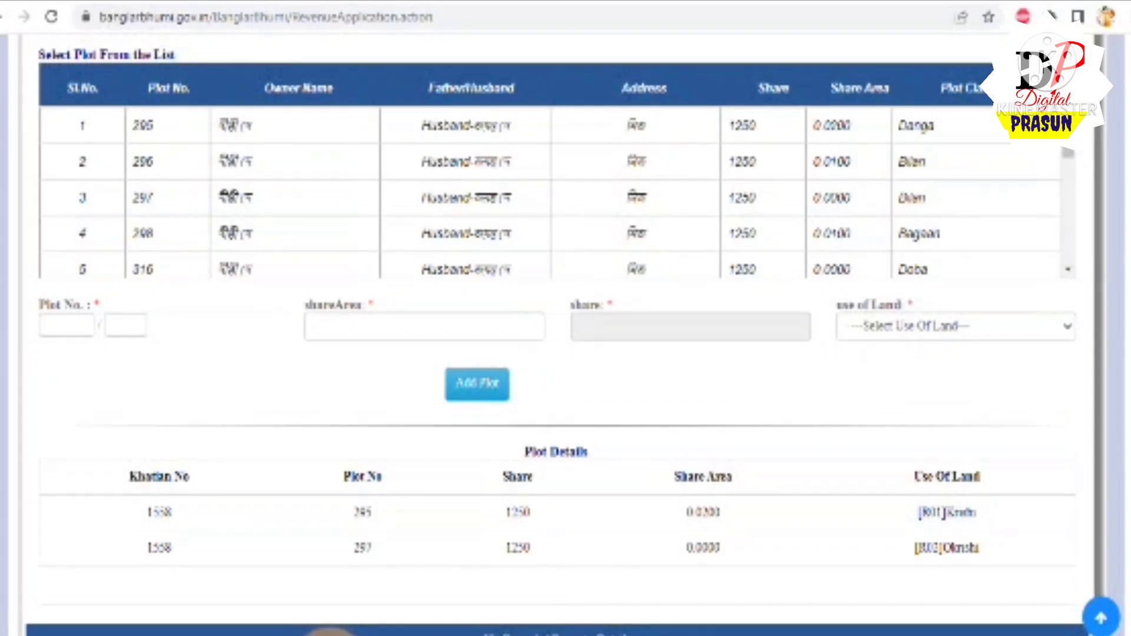
Bring up the year choices for 'Last Revenue Paid Upto' in Previous Land Revenue (Khajna) Details
scroll(639, 222, down, 10)
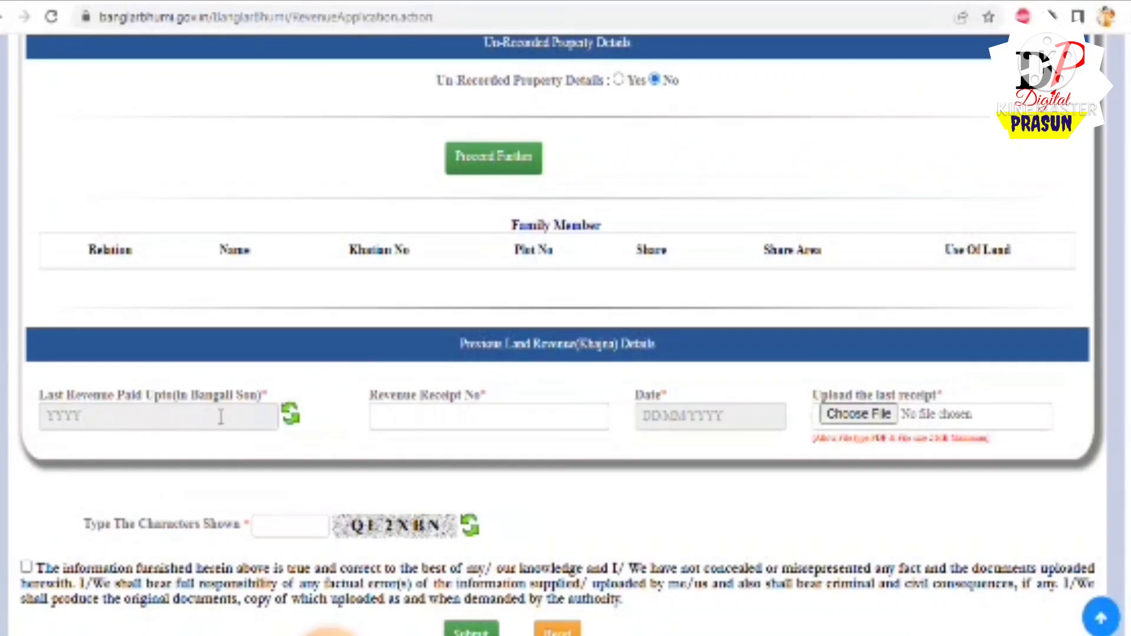
click(113, 422)
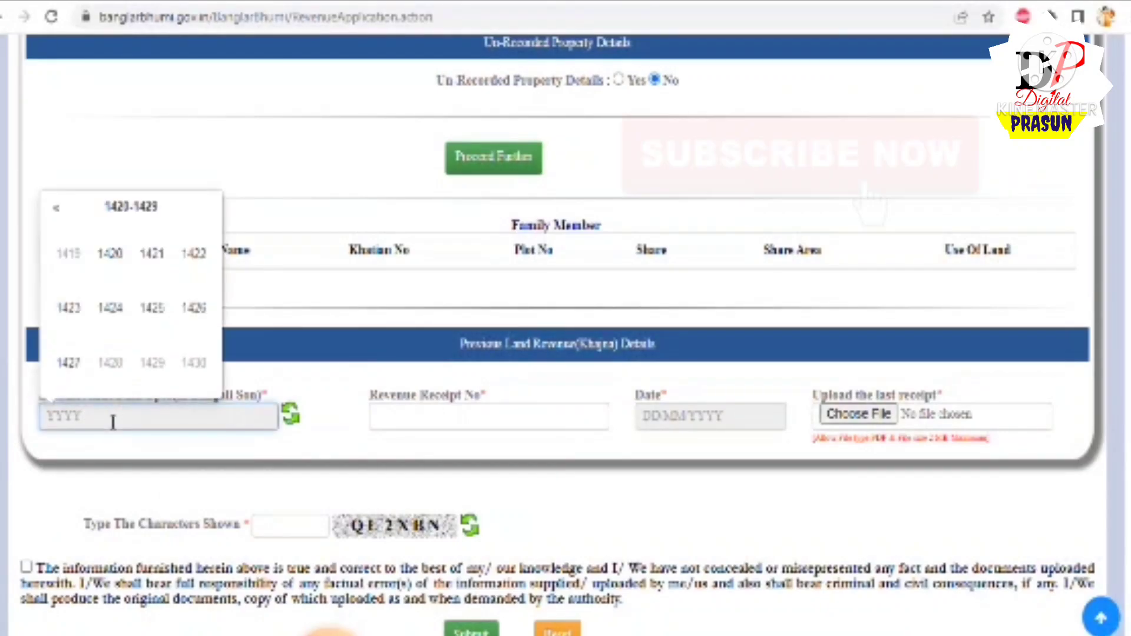